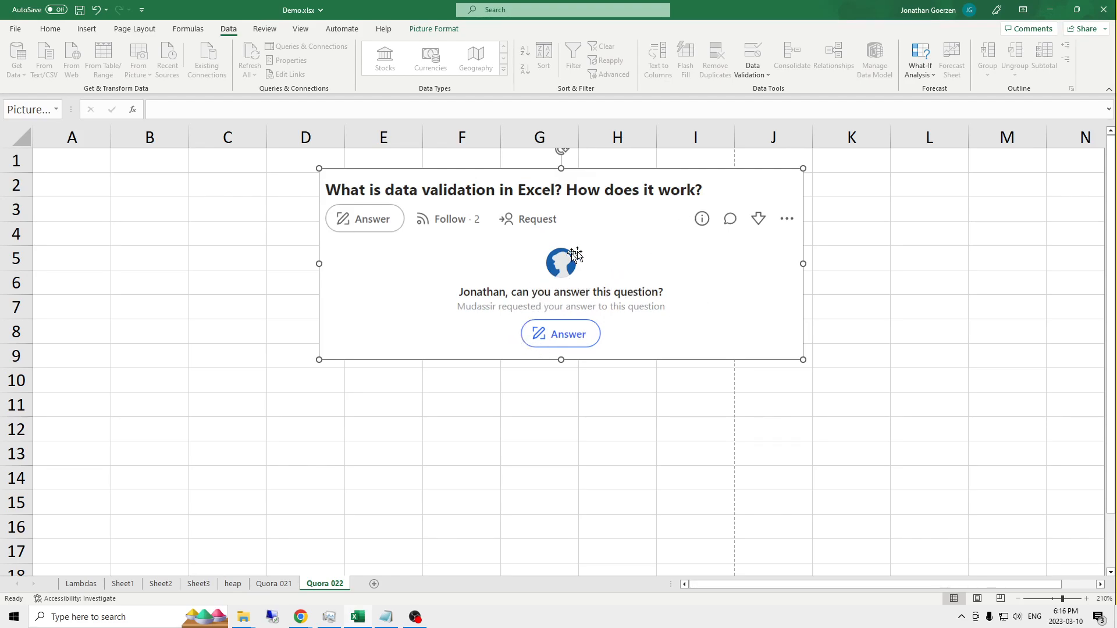
Step: Move the question picture clear of the working area so it starts near cell I16, and select cell D3
drag(601, 214, 690, 384)
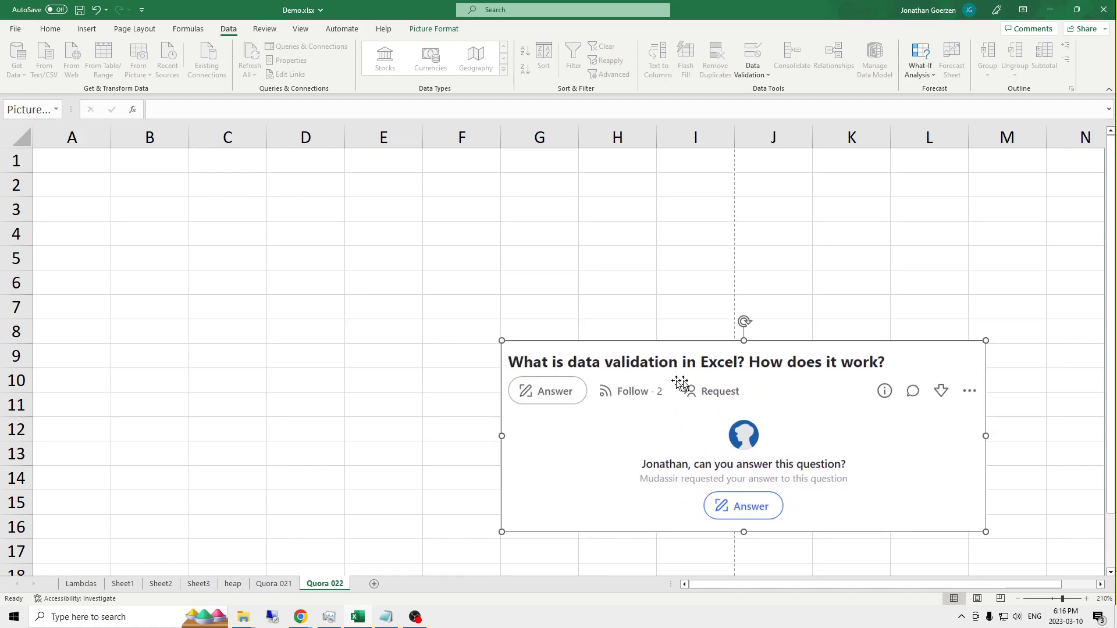
drag(575, 374, 756, 541)
click(294, 203)
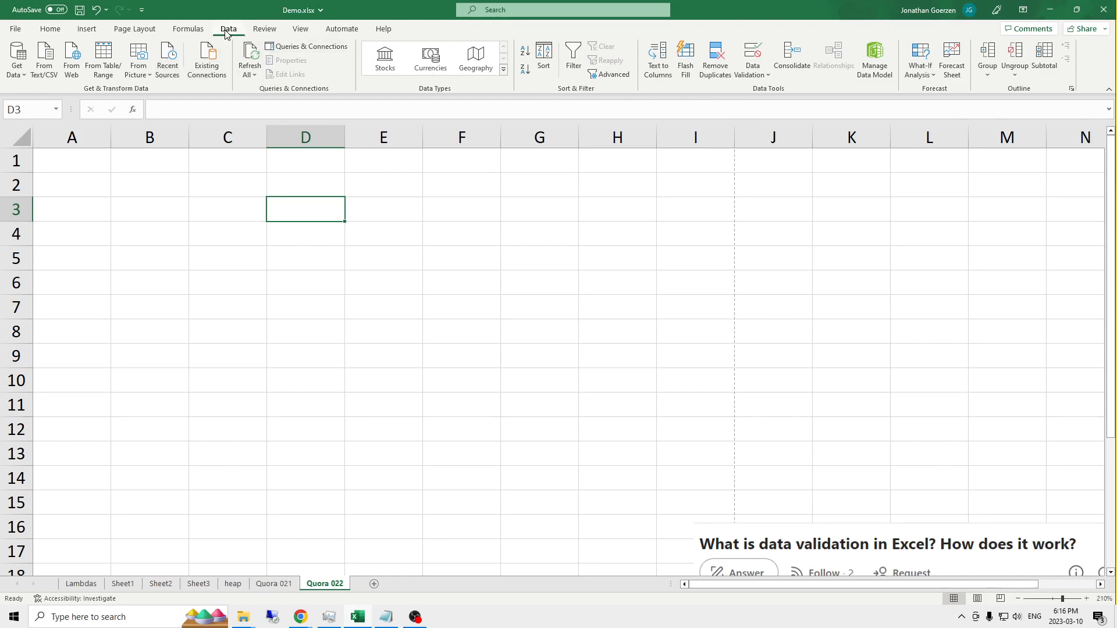
Step: Open the Data Validation settings for cell D3
click(50, 28)
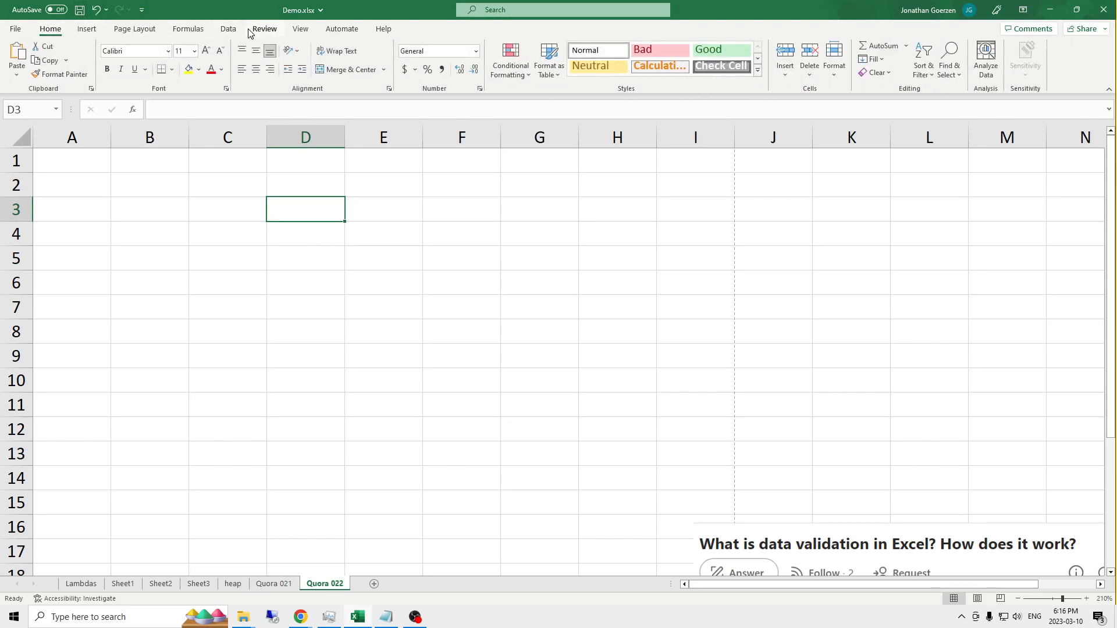
click(230, 28)
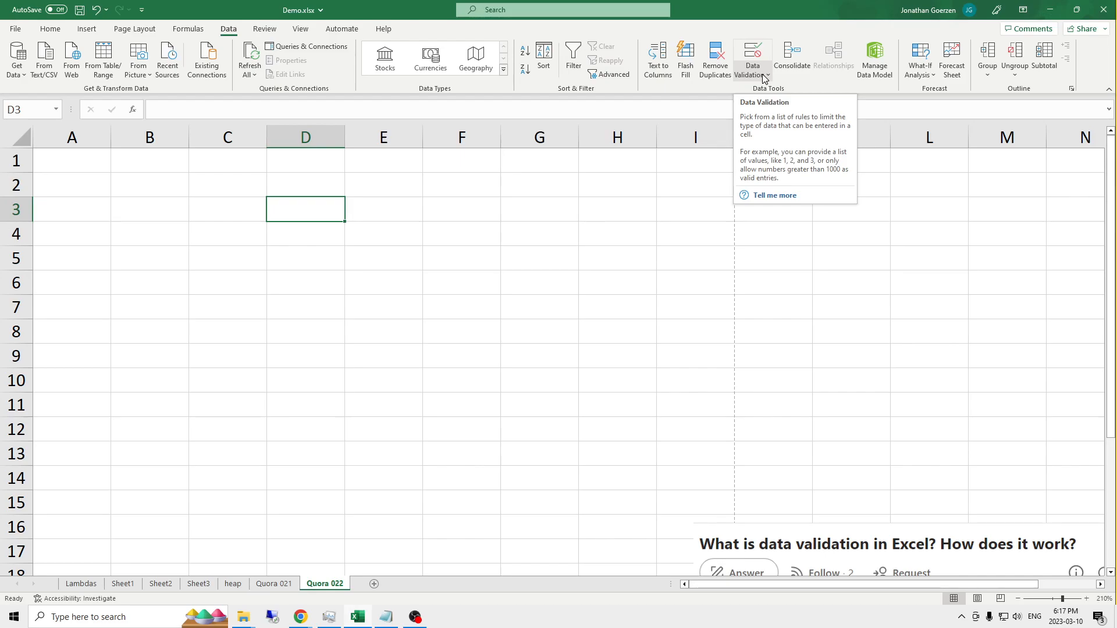
click(764, 77)
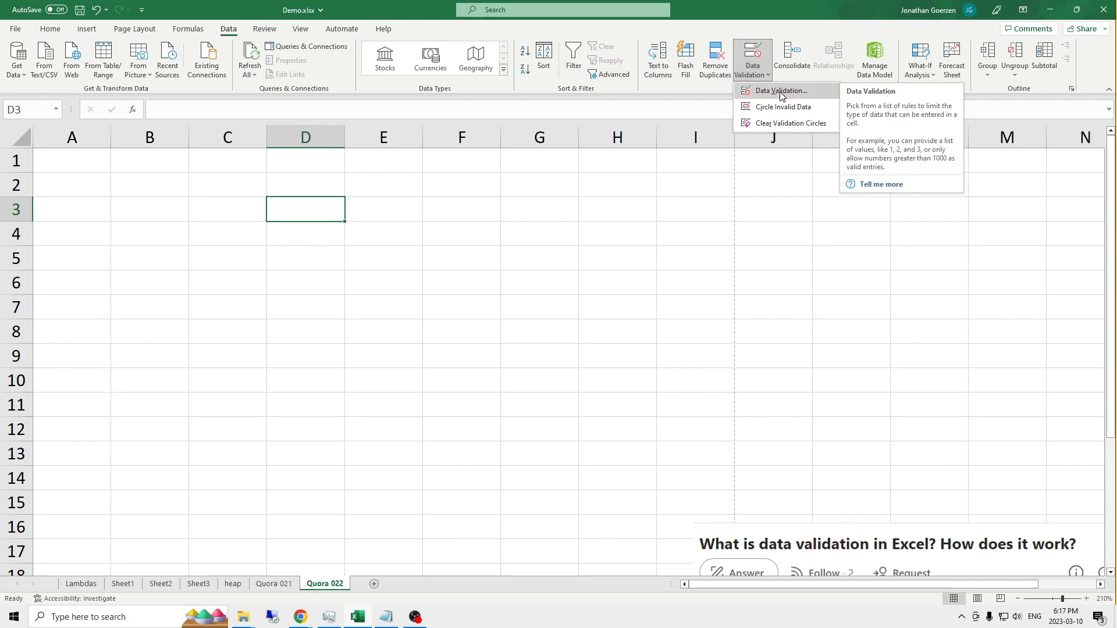
click(782, 93)
drag(640, 126, 602, 122)
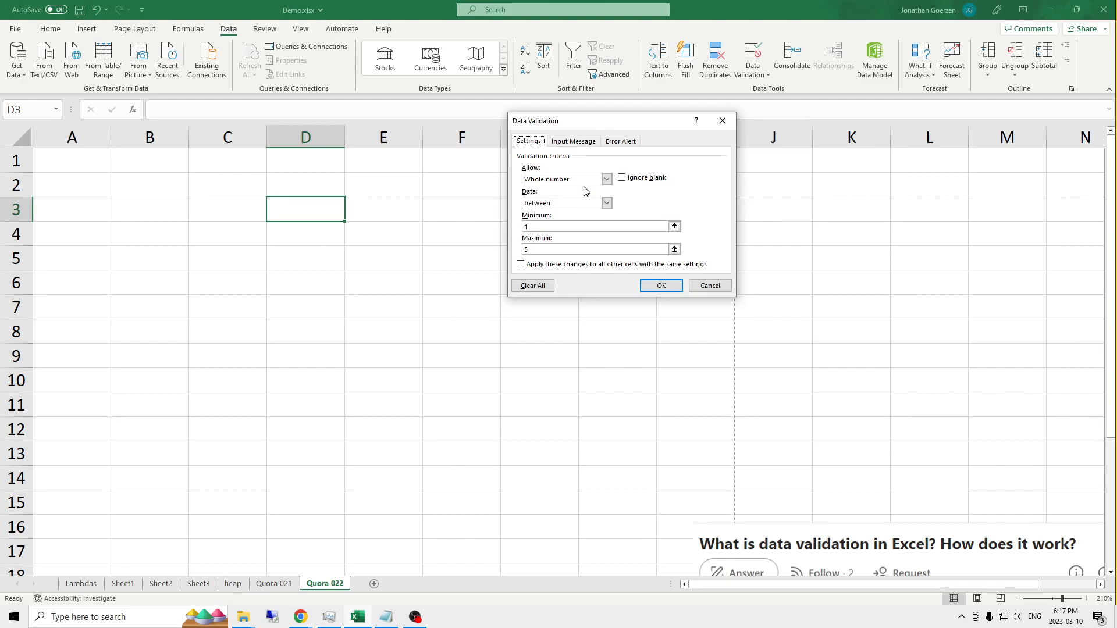
Step: Set the allowed data type to Any value and review the other available validation types
click(606, 180)
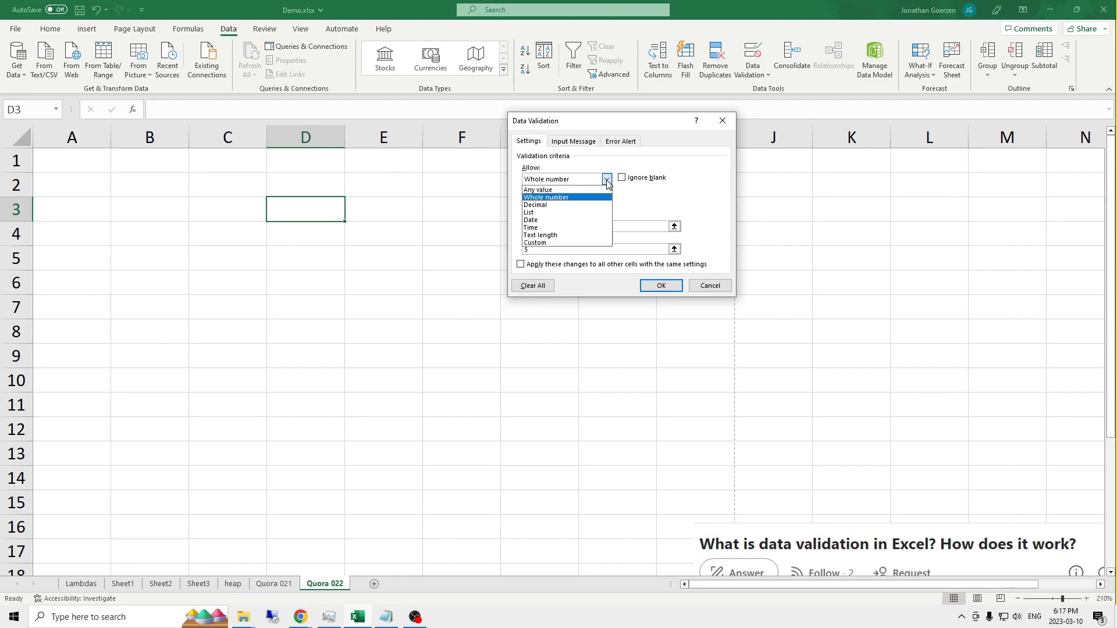
click(582, 190)
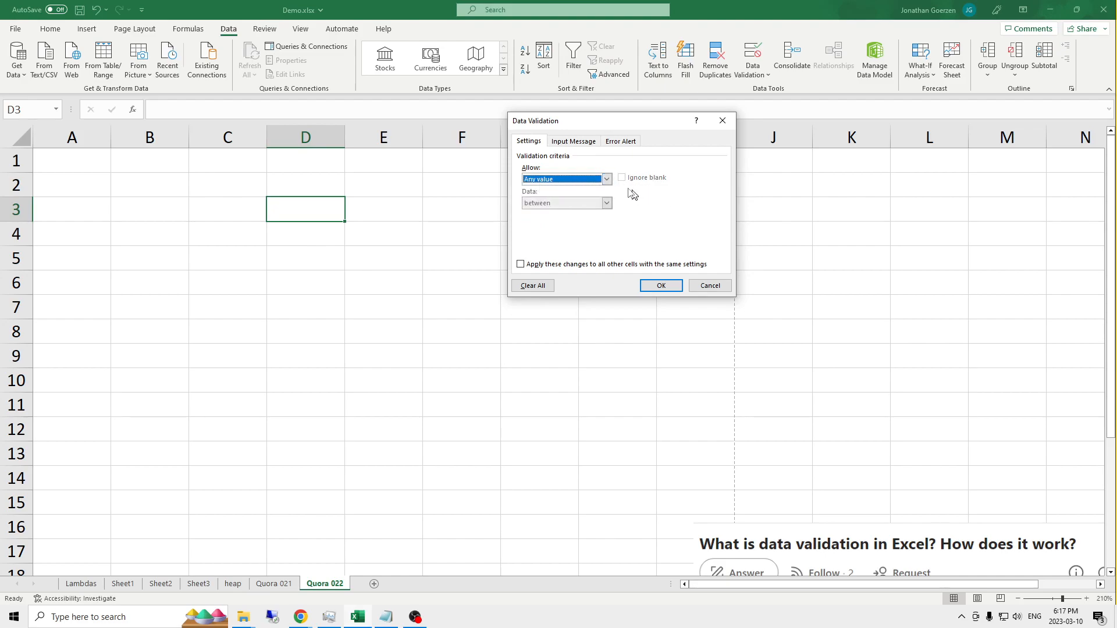
click(606, 180)
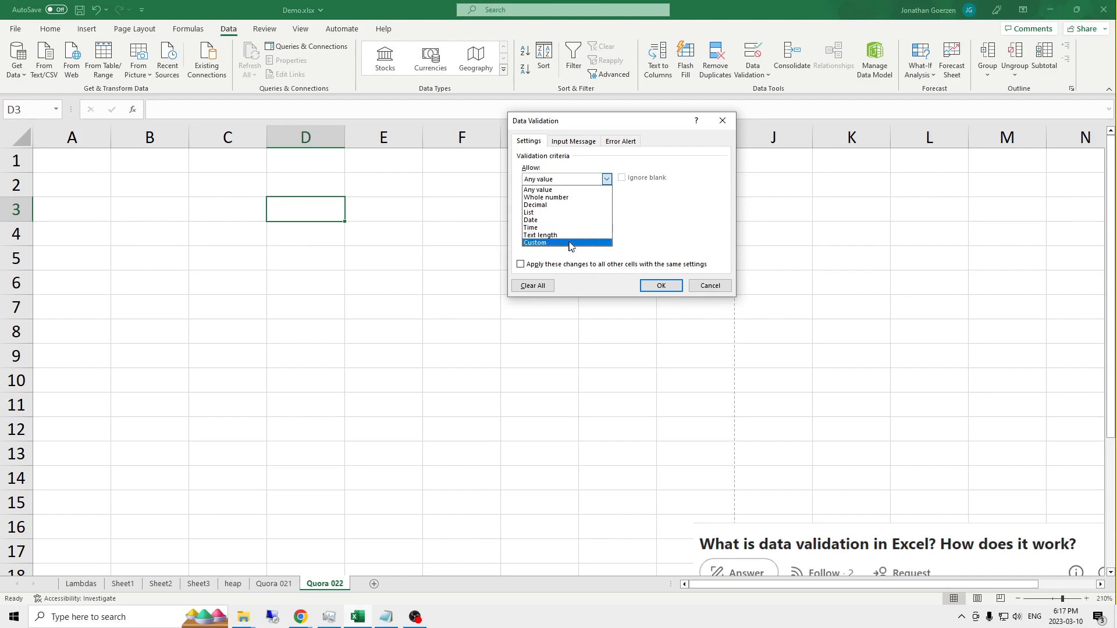
click(671, 224)
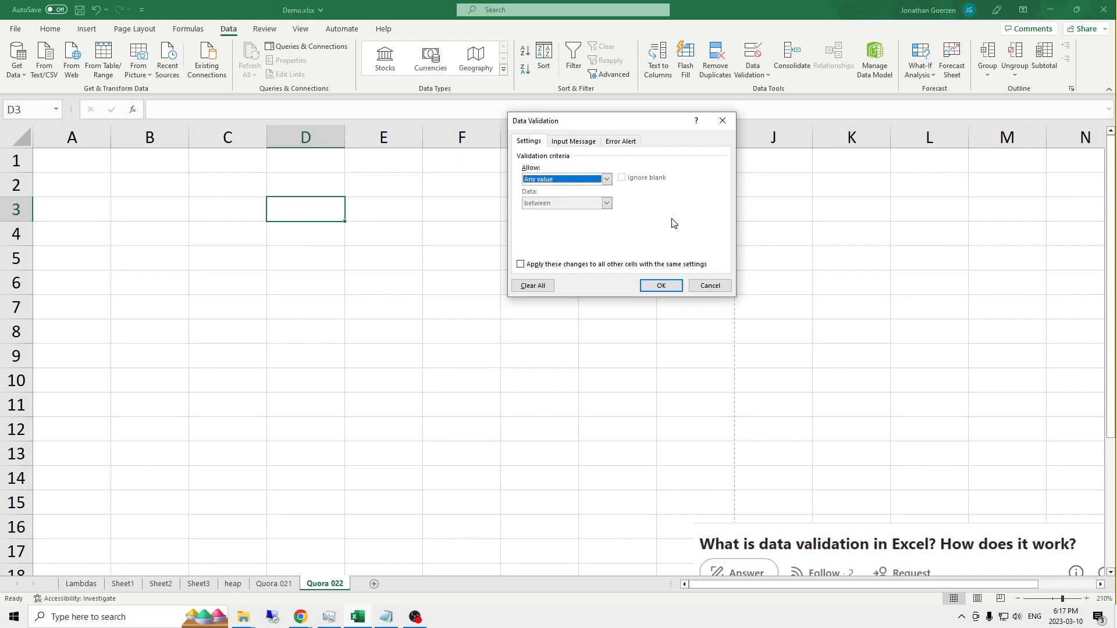
Step: Restrict cell D3 to whole numbers between -5 and 5, ignoring blanks, and apply the rule
click(606, 179)
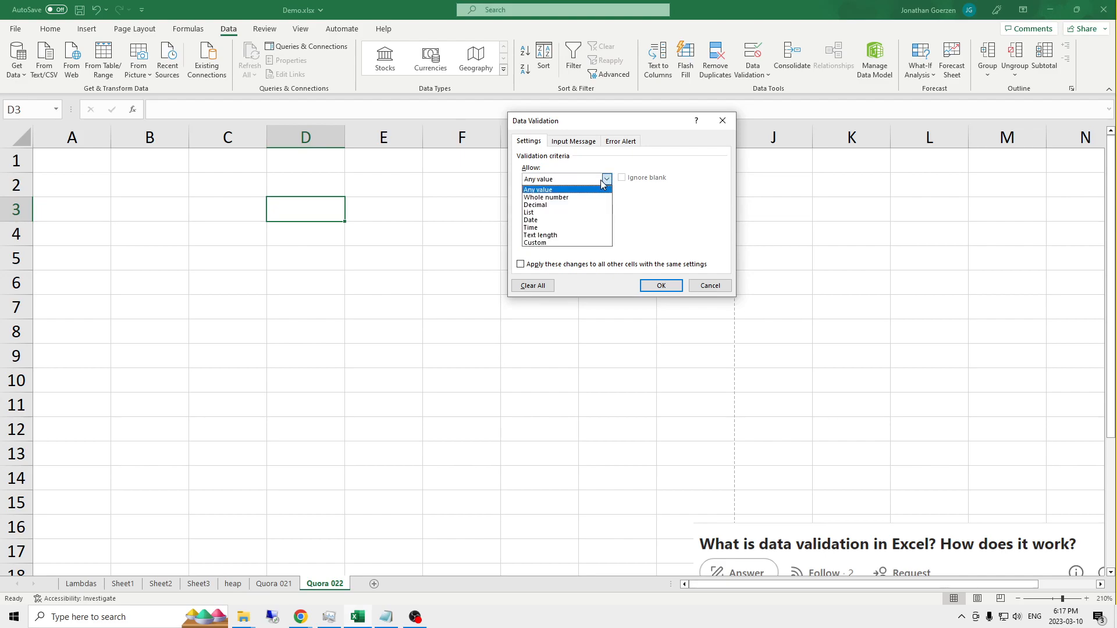
click(560, 198)
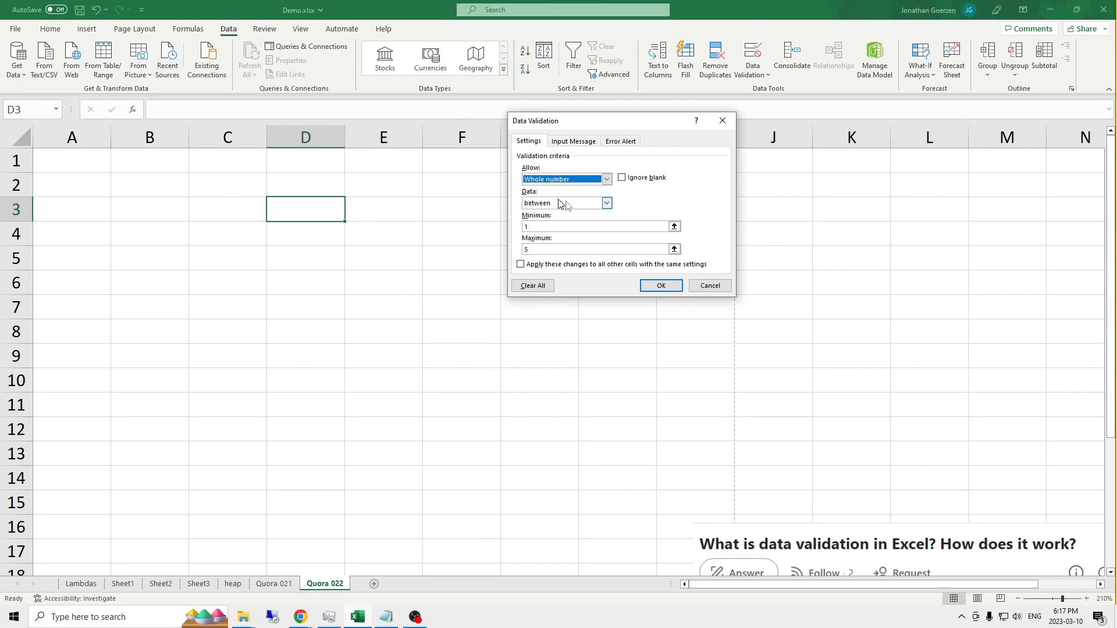
click(607, 204)
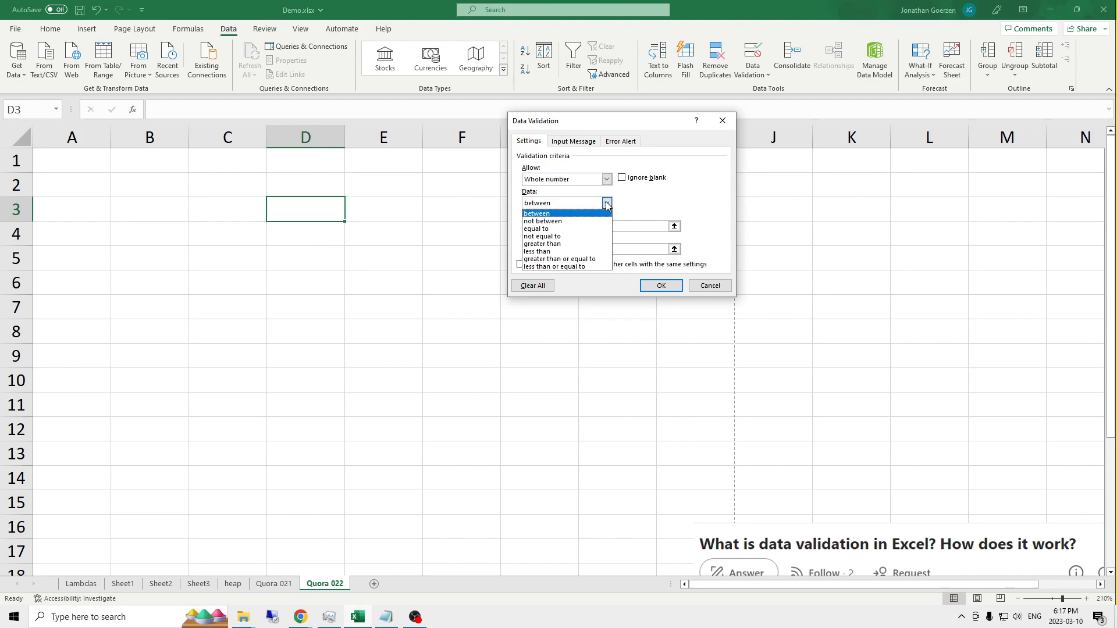
click(573, 214)
click(566, 228)
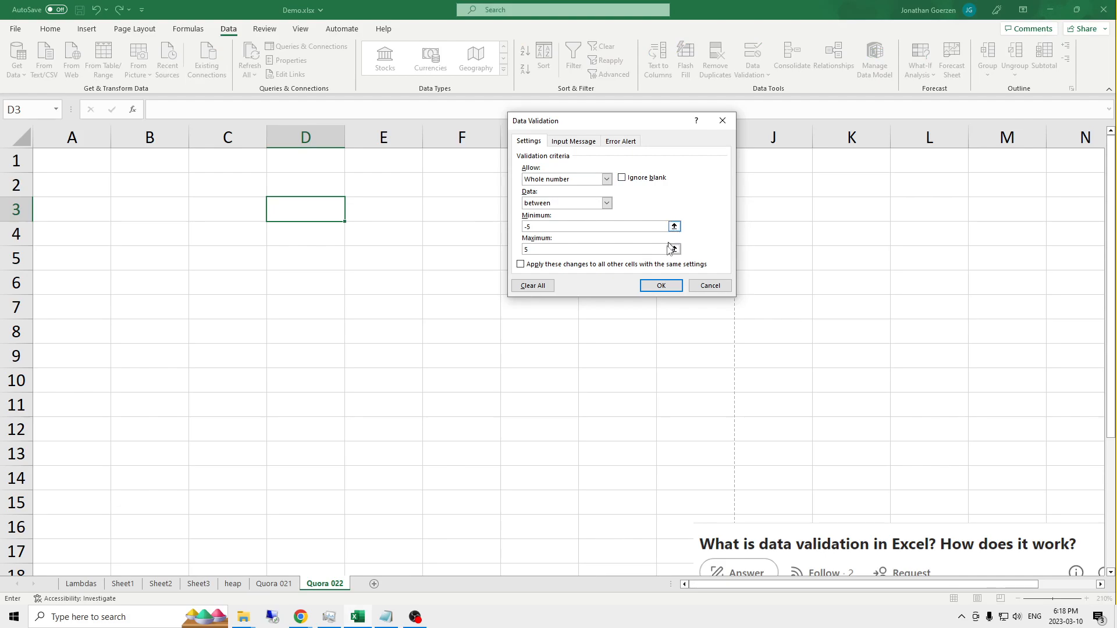
click(622, 178)
click(661, 285)
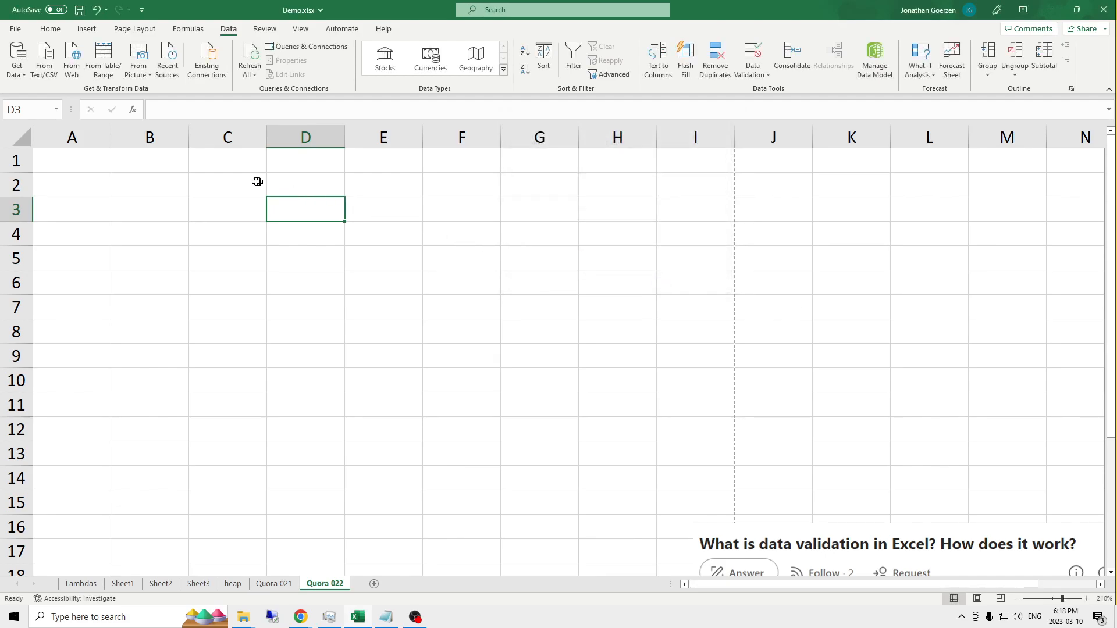
Step: Test the validation rule by entering 5, 1, 2, -4 and -5 one after another in cell D3
text(5)
key(Return)
click(300, 207)
text(1)
key(Return)
click(299, 208)
text(2)
key(Return)
click(300, 208)
text(-4)
key(Return)
click(300, 207)
text(-5)
key(Return)
Step: Try to enter the out-of-rule values -6, Text and 1.5 in cell D3, cancelling each attempt
click(299, 208)
text(-6)
key(Return)
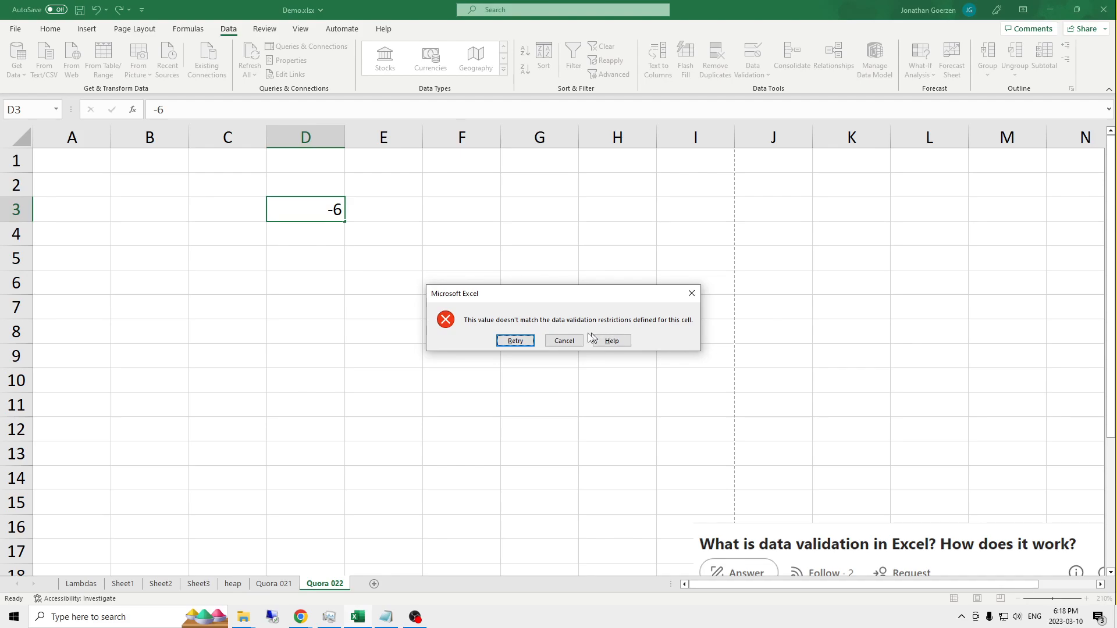
click(559, 342)
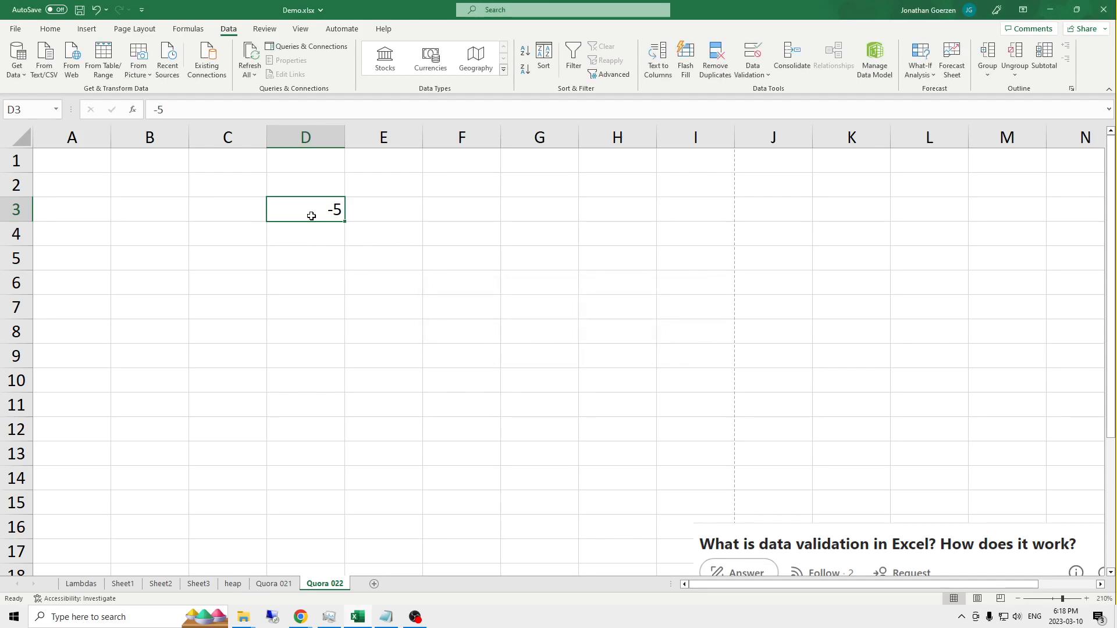
text(Text)
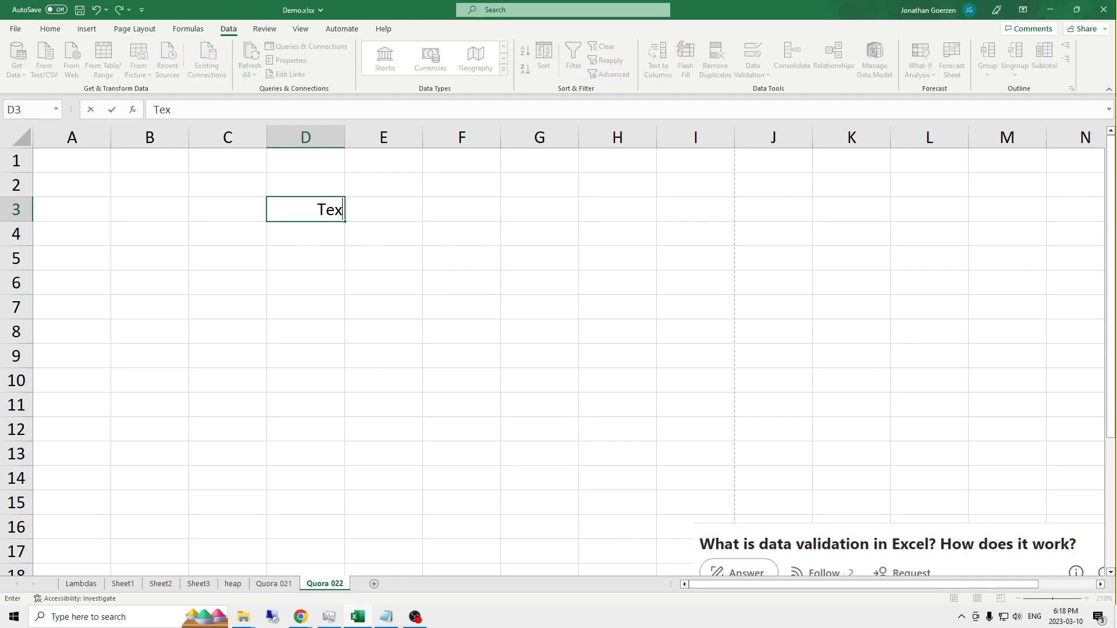
key(Return)
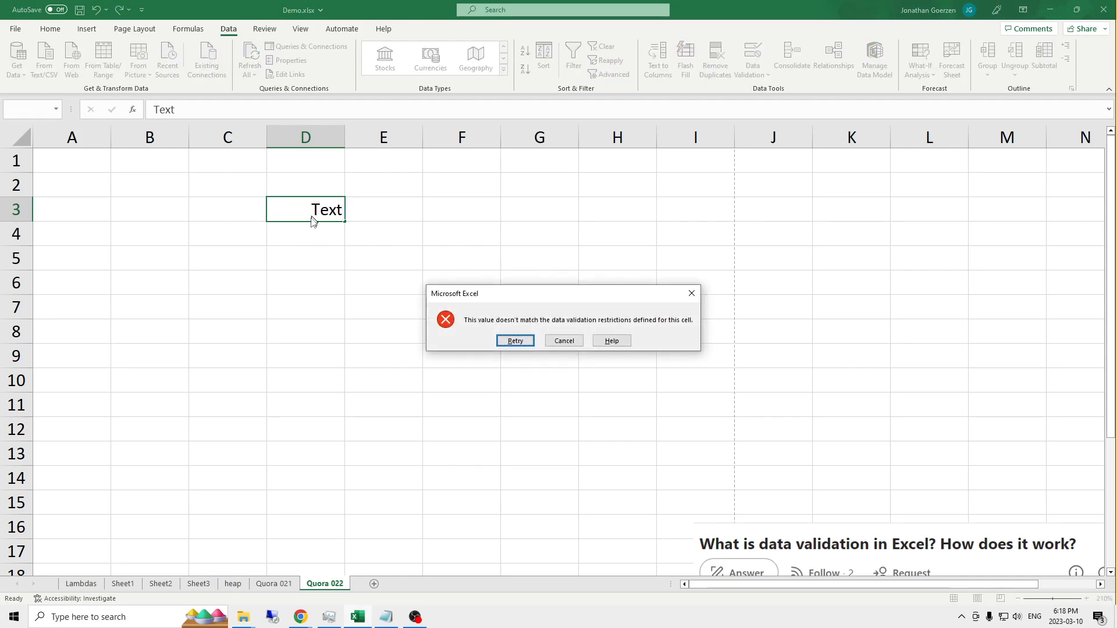
click(552, 343)
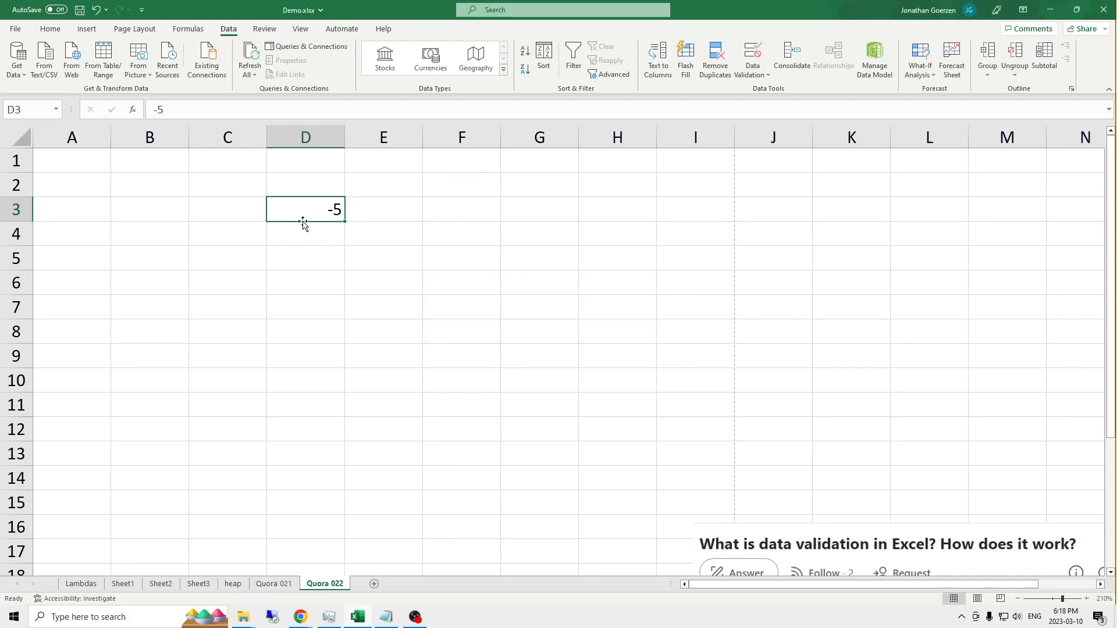
text(1.5)
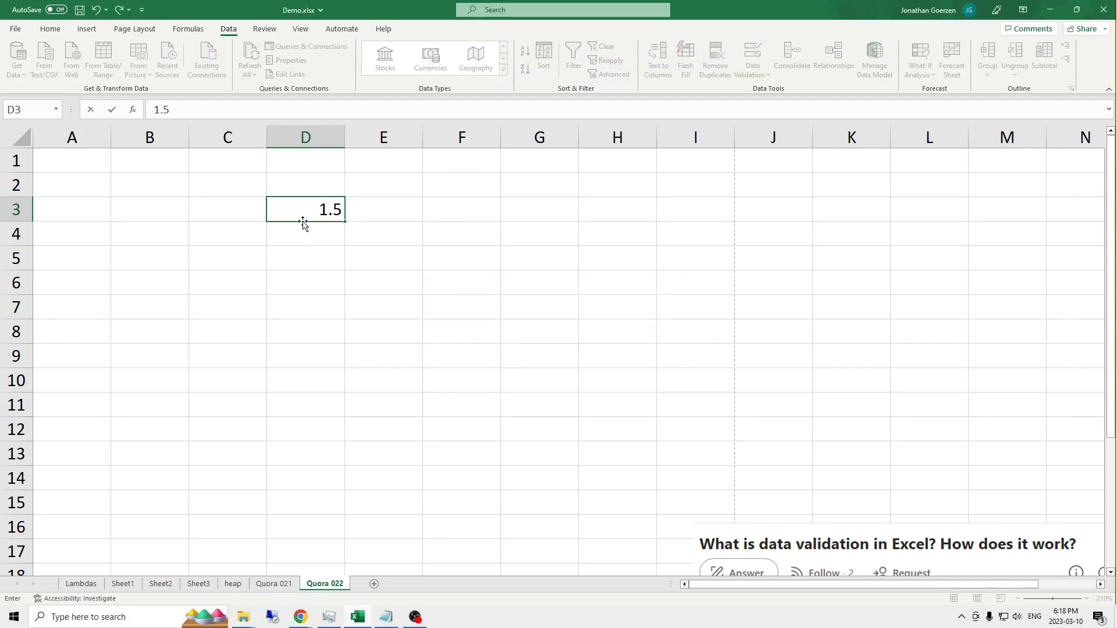
key(Return)
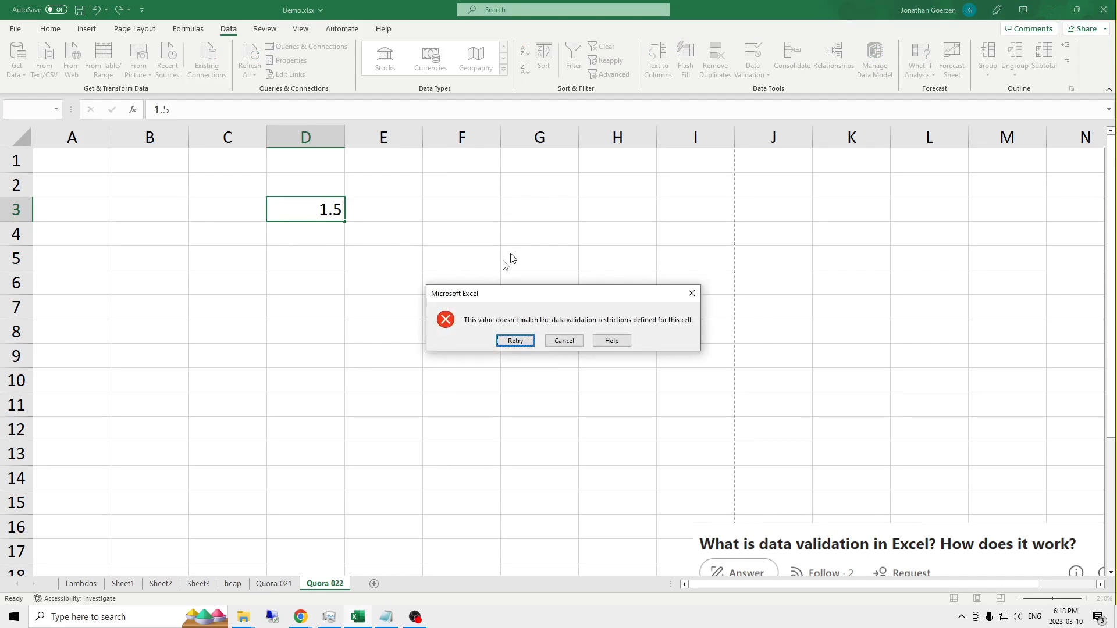
click(561, 339)
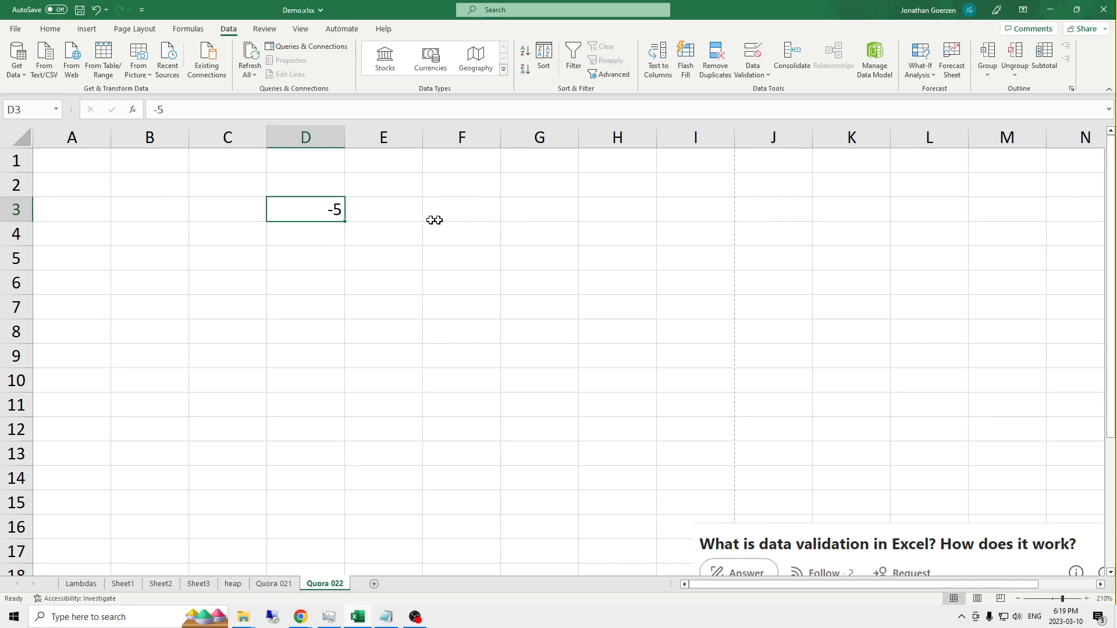
Step: Add an input message to D3's validation titled "Between -5 & 5" with the text "You must enter a number greater than -5 and less than +5"
click(752, 69)
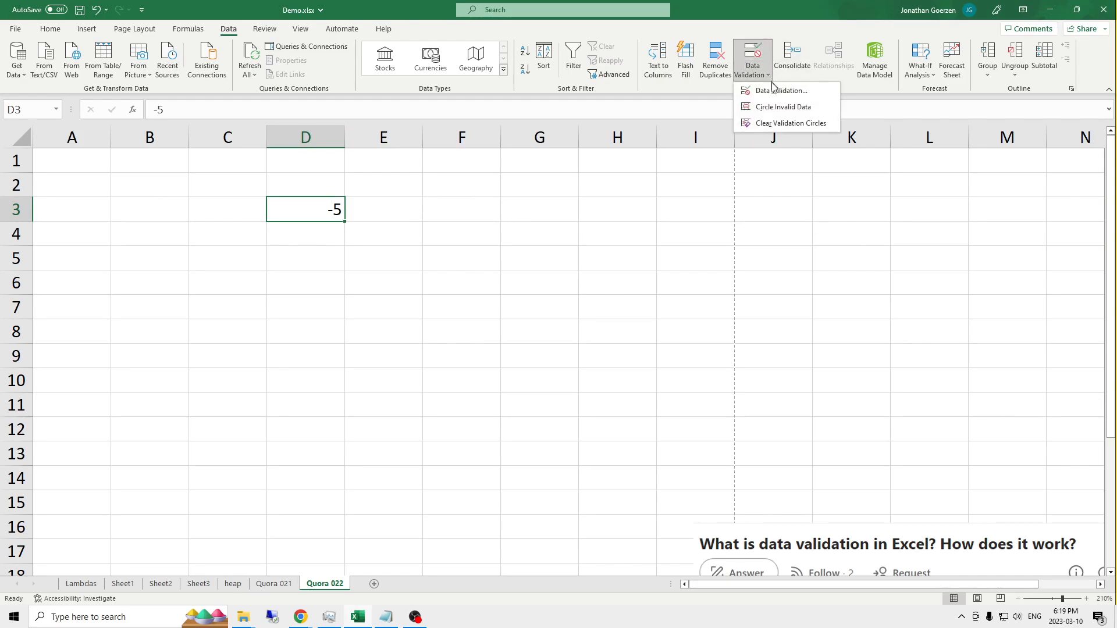
click(771, 90)
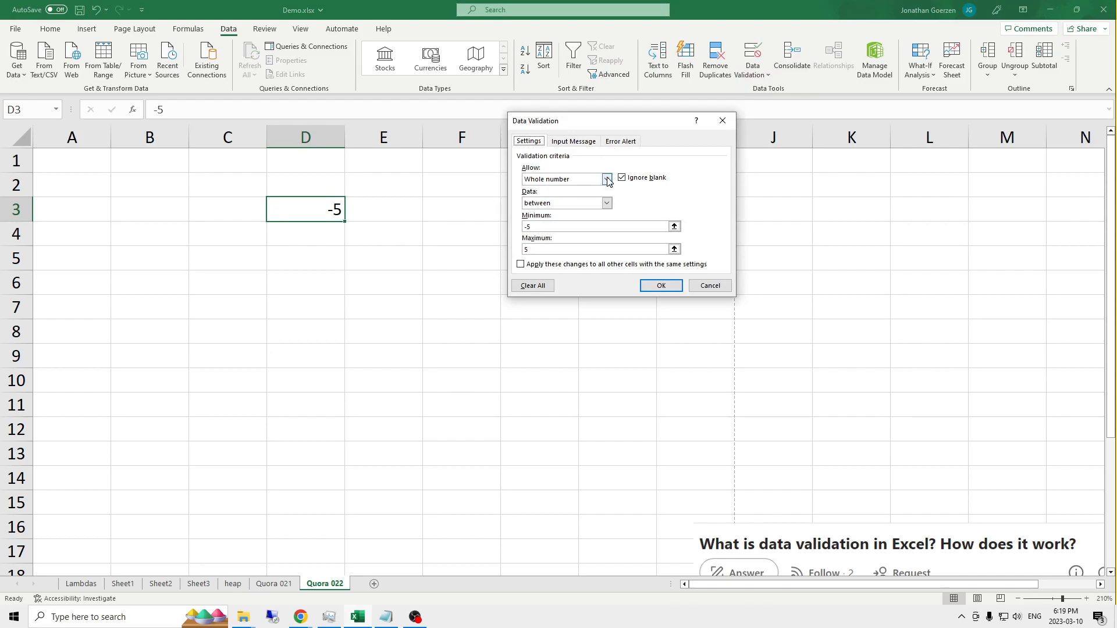
click(574, 141)
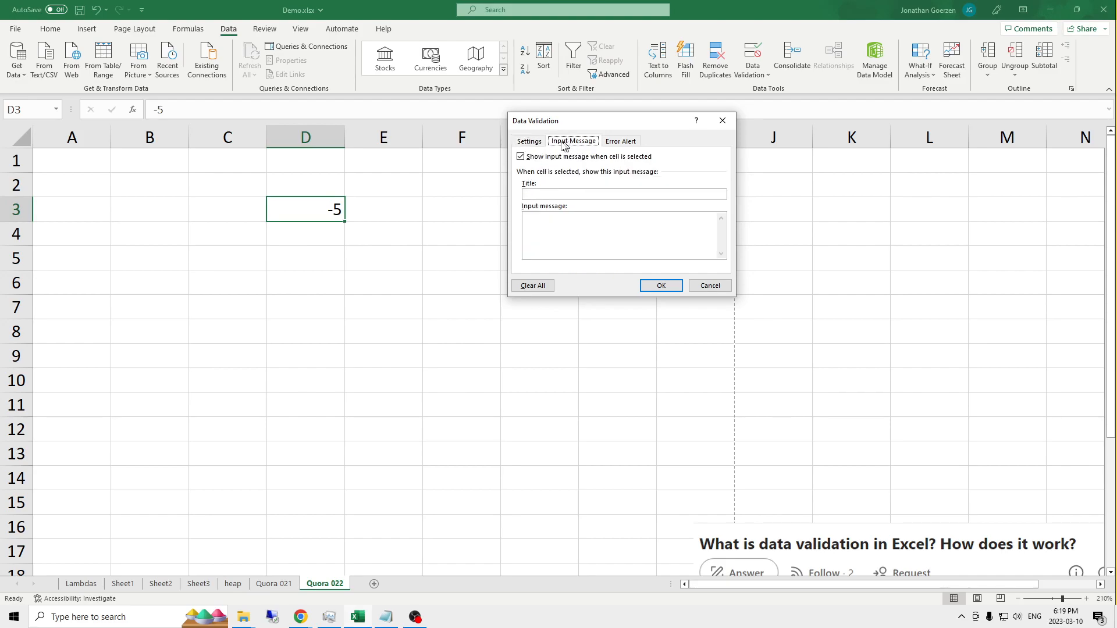
click(529, 142)
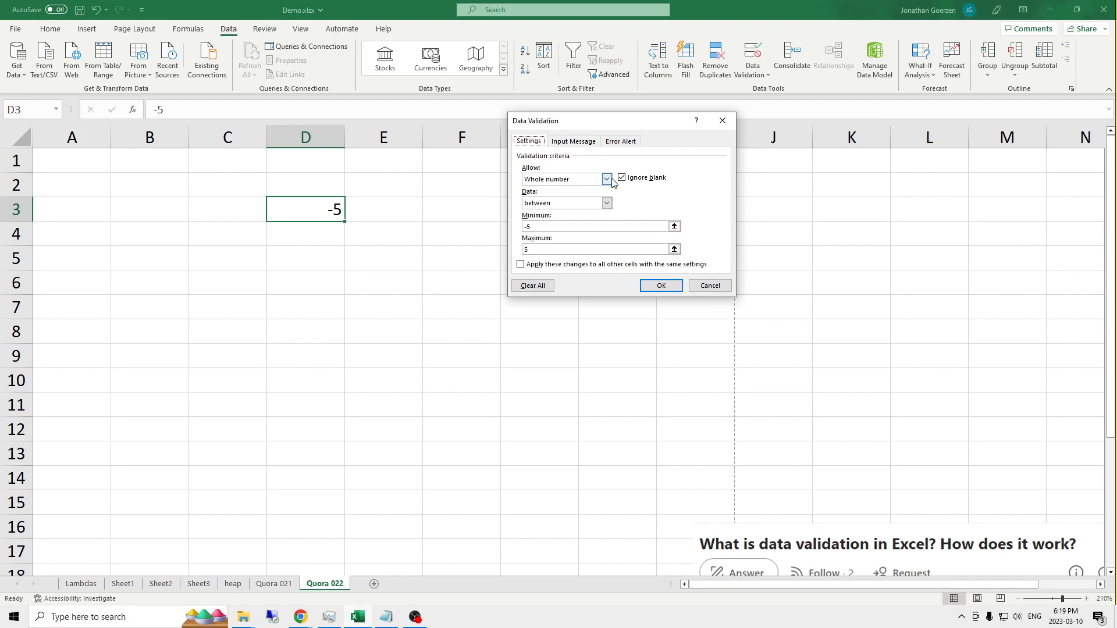
click(574, 143)
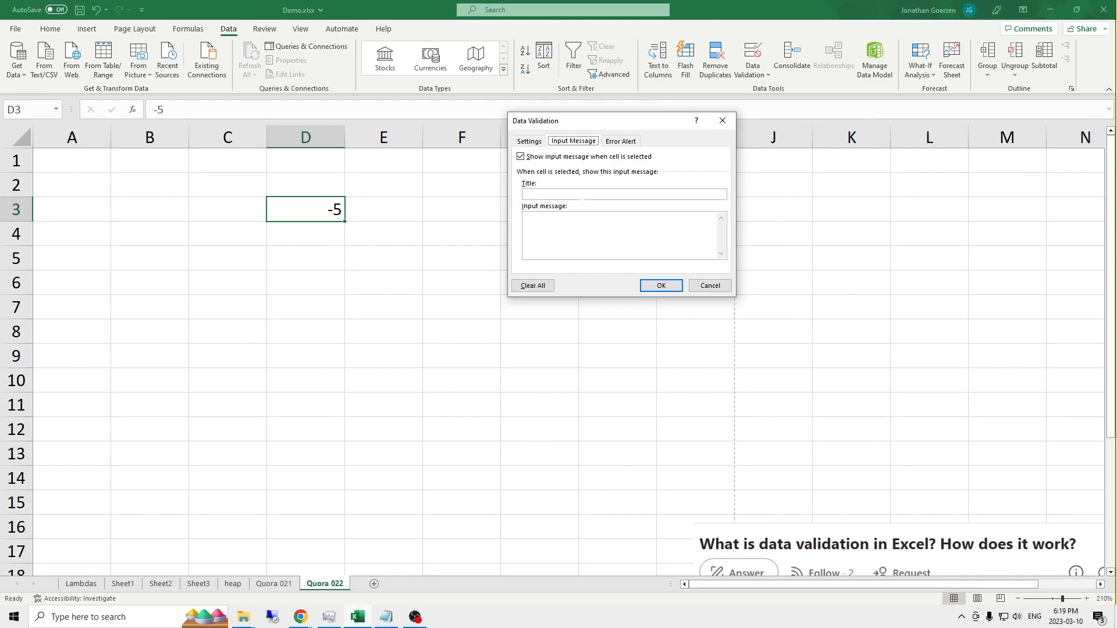
click(626, 148)
click(573, 145)
click(582, 196)
click(521, 157)
click(520, 157)
text(mber greater than -5 and less)
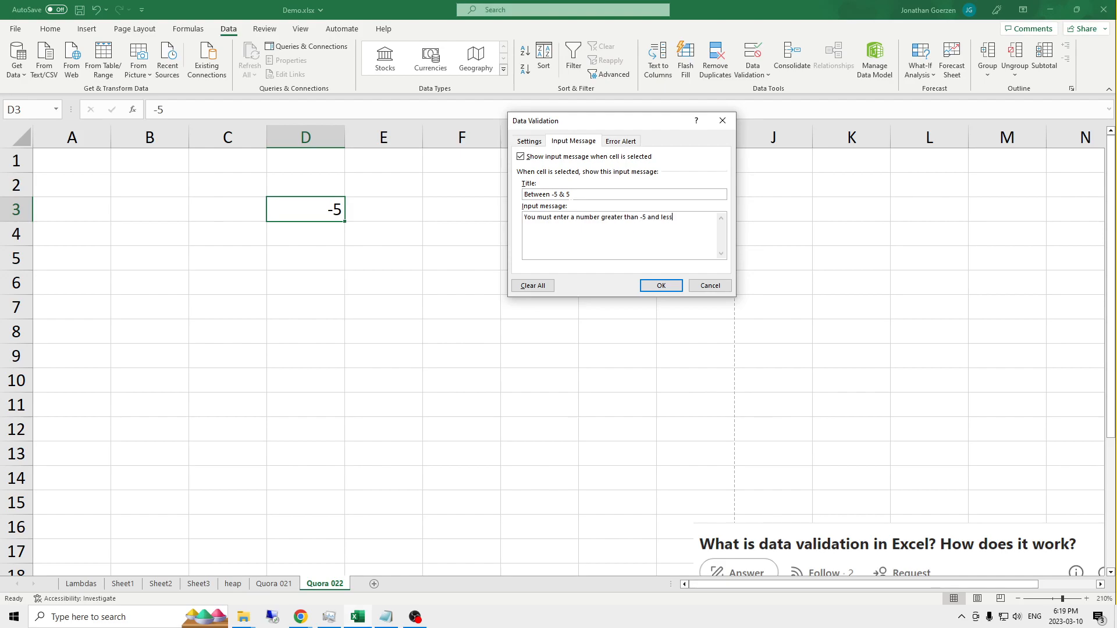
text(t)
click(651, 282)
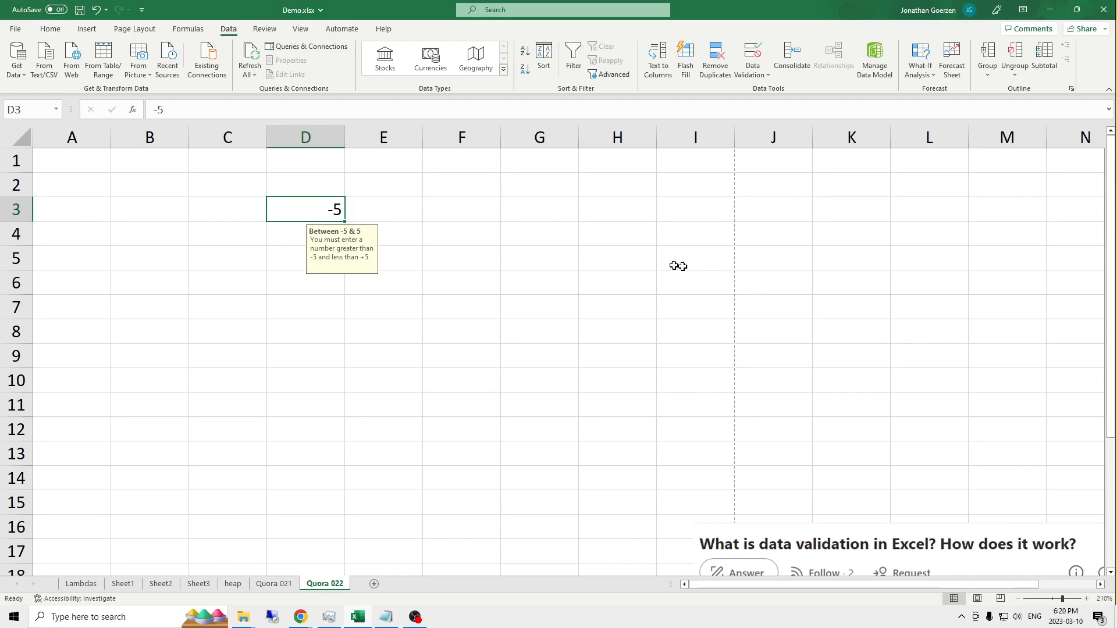
Step: Set D3's validation error alert to Warning style with title "Warning Title" and message "Warning - Value not in bounds"
click(760, 72)
click(771, 90)
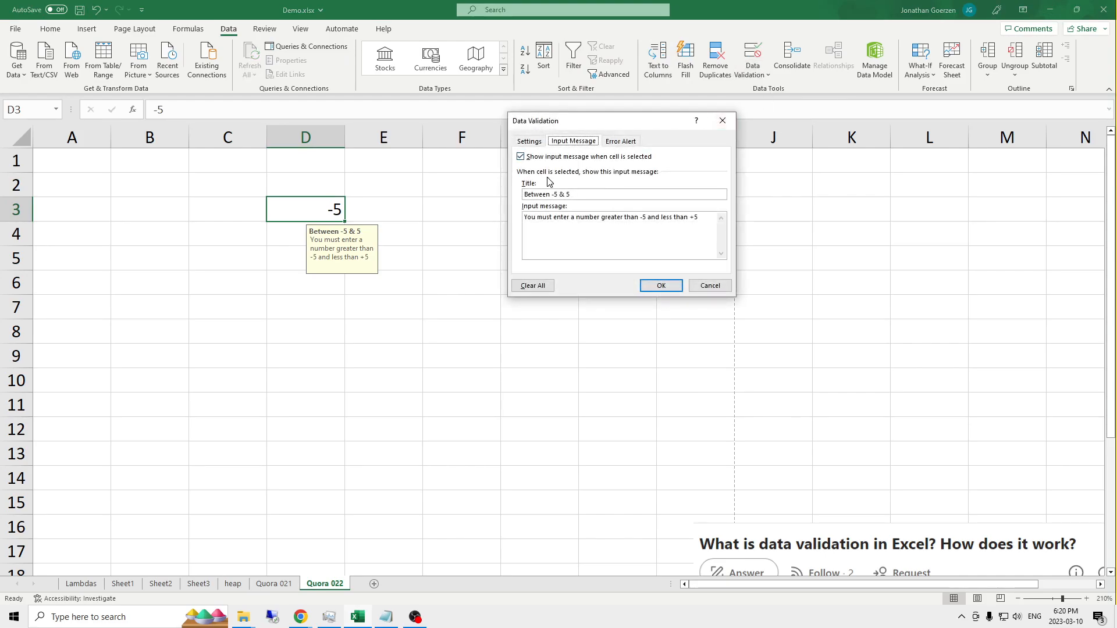
click(625, 143)
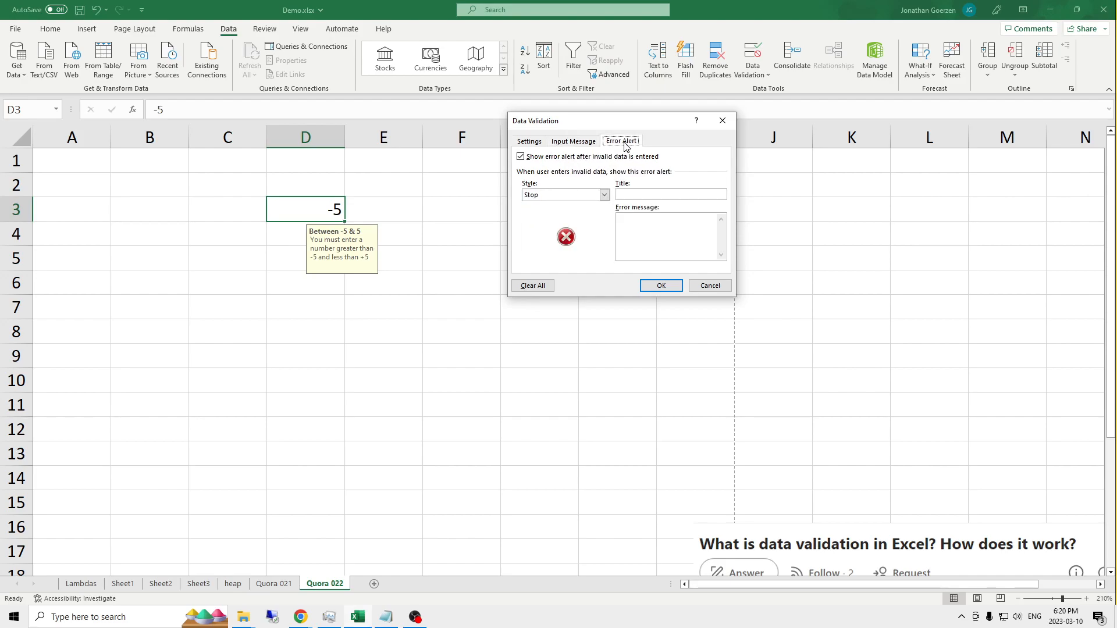
click(547, 157)
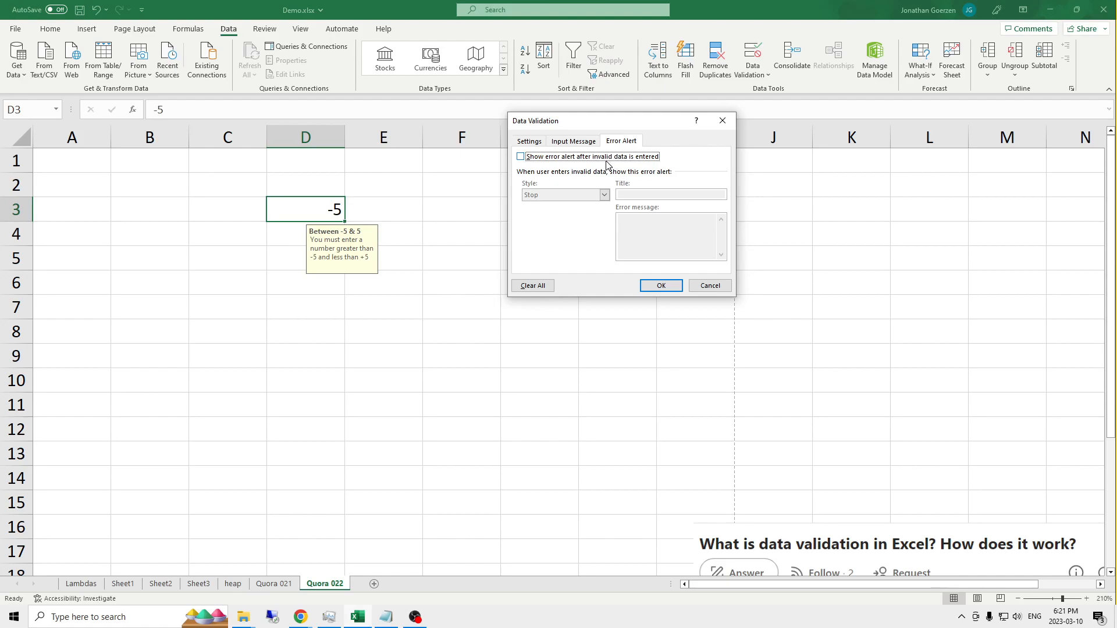
click(606, 164)
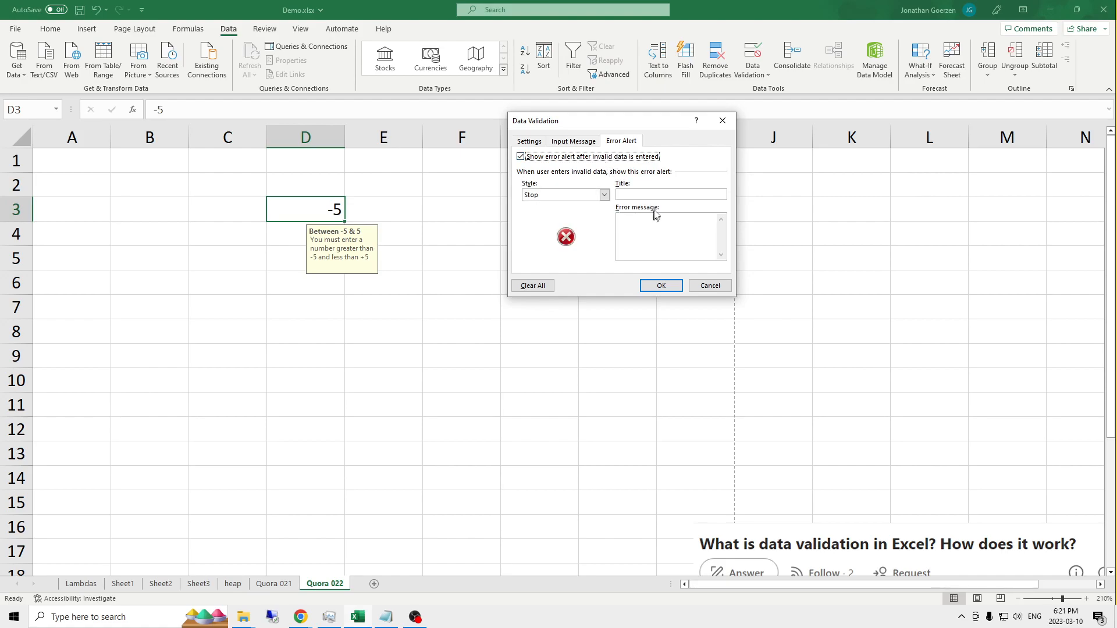
click(605, 195)
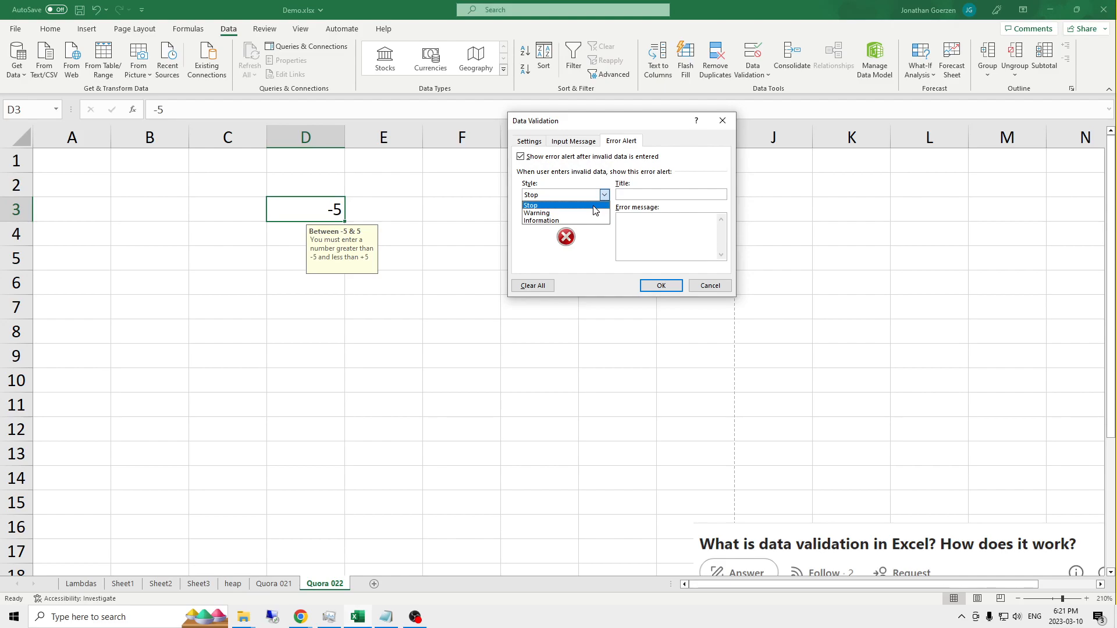
click(588, 213)
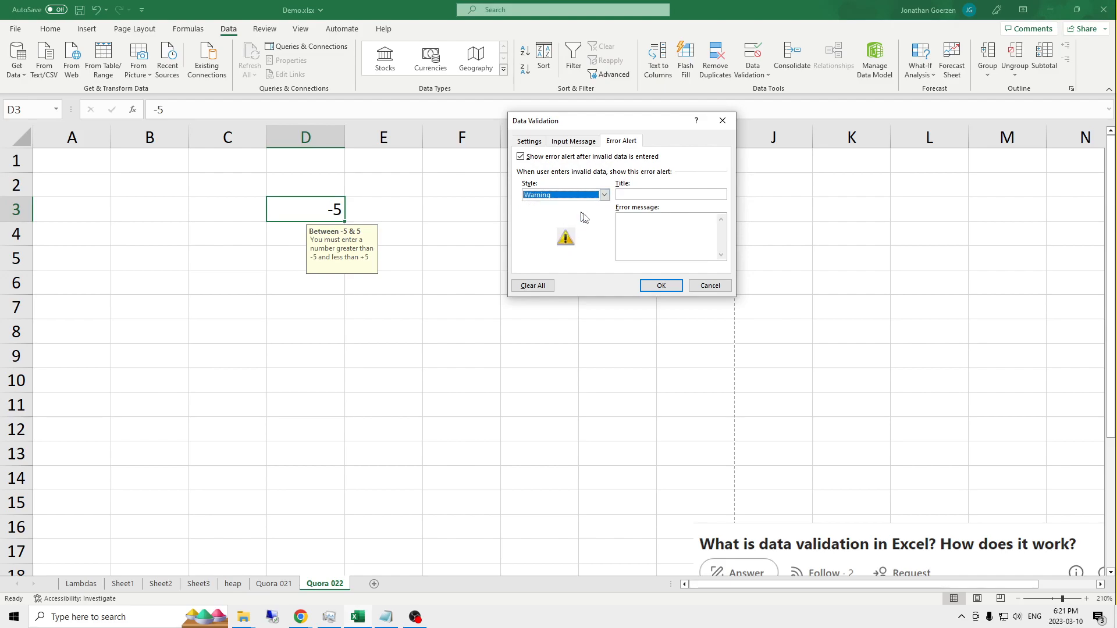
click(648, 195)
text(Warning Title)
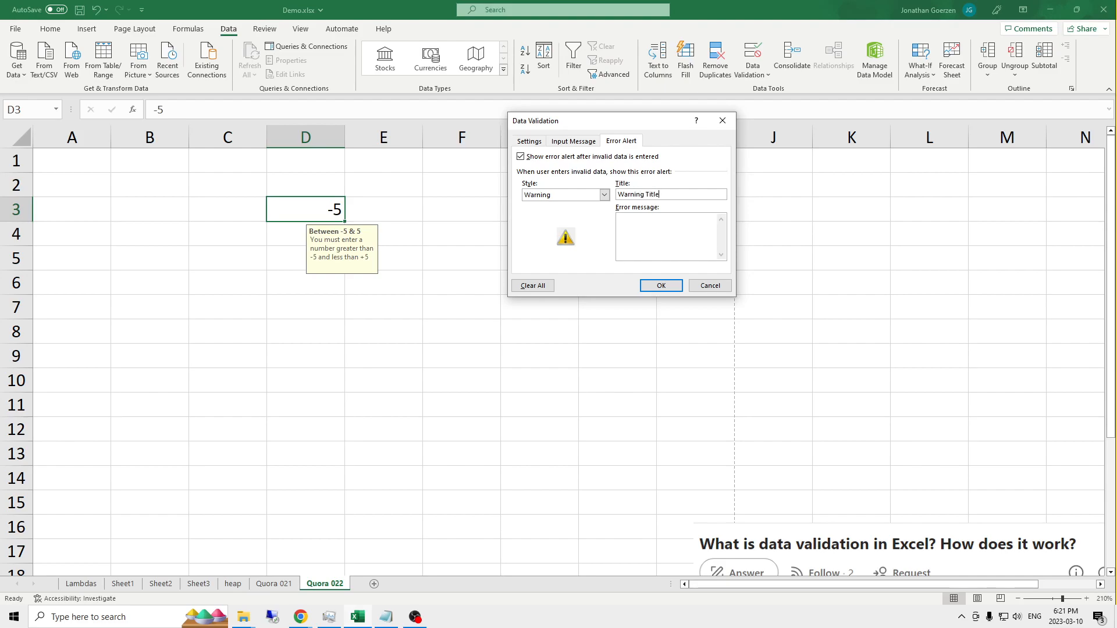
text(Warning - Vluue not in bounds)
click(658, 288)
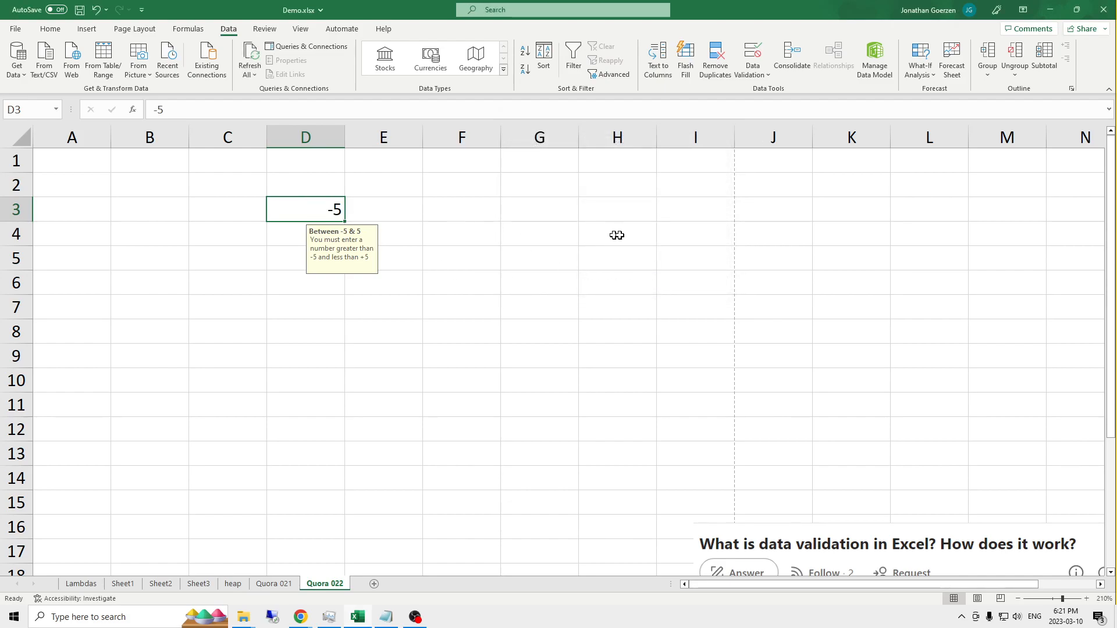
Step: Test the warning by entering 6 in cell D3, decline to continue, and enter 5 instead
text(6)
key(Return)
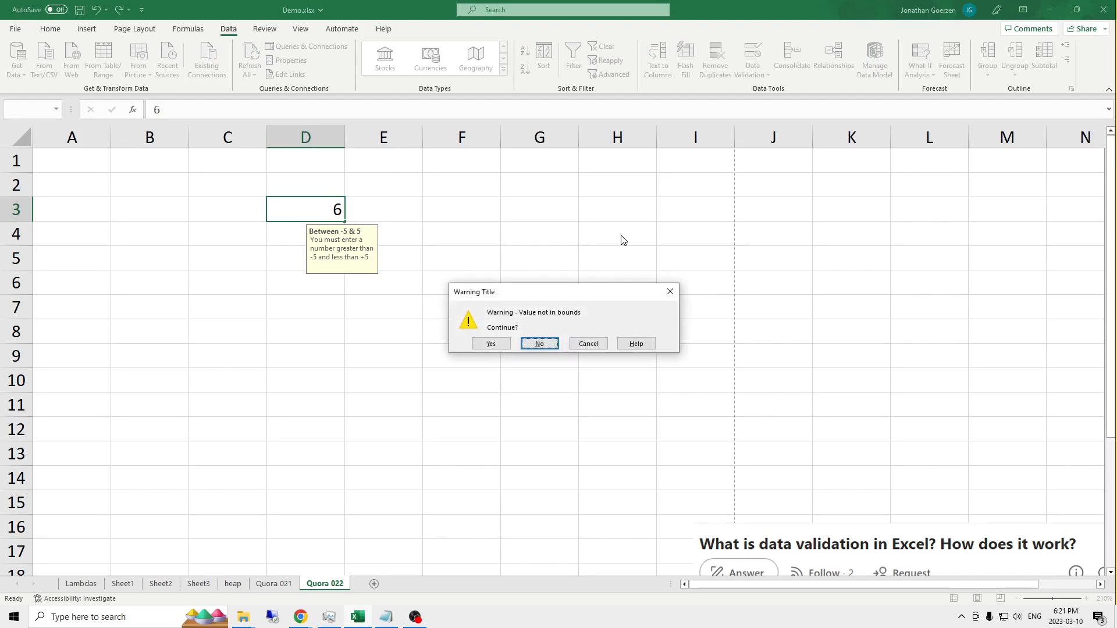
drag(537, 297, 520, 184)
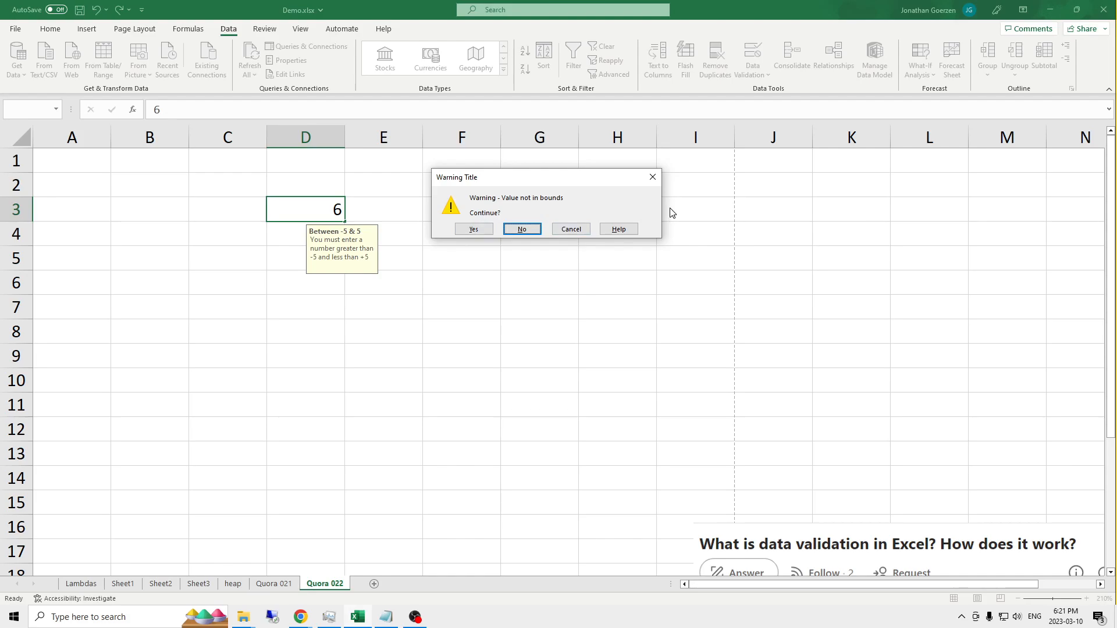
click(512, 228)
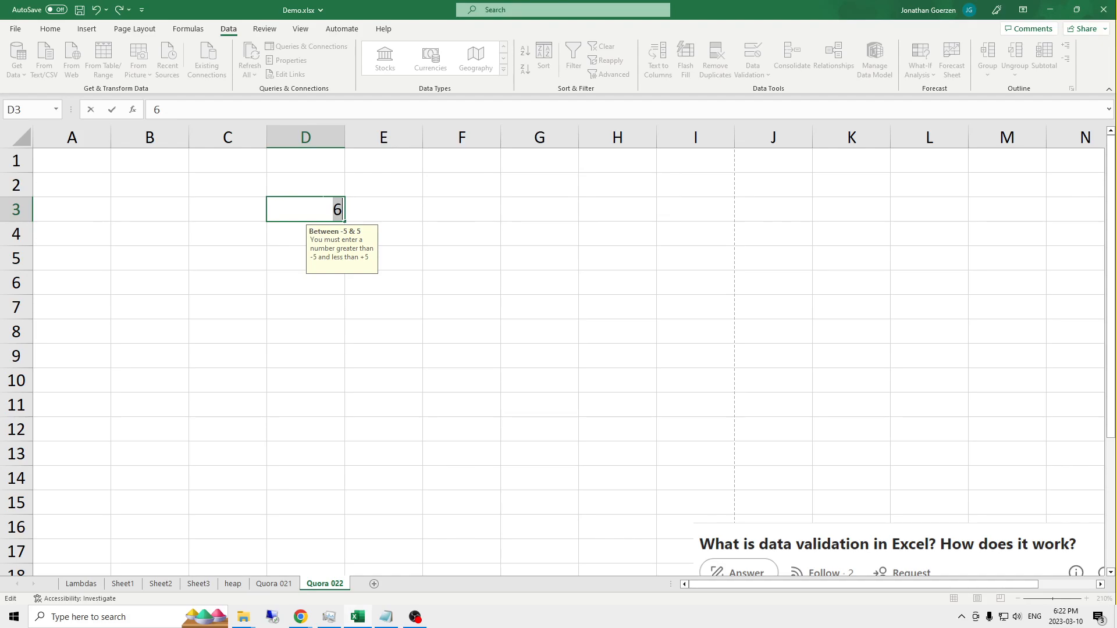
text(5)
key(Return)
click(319, 200)
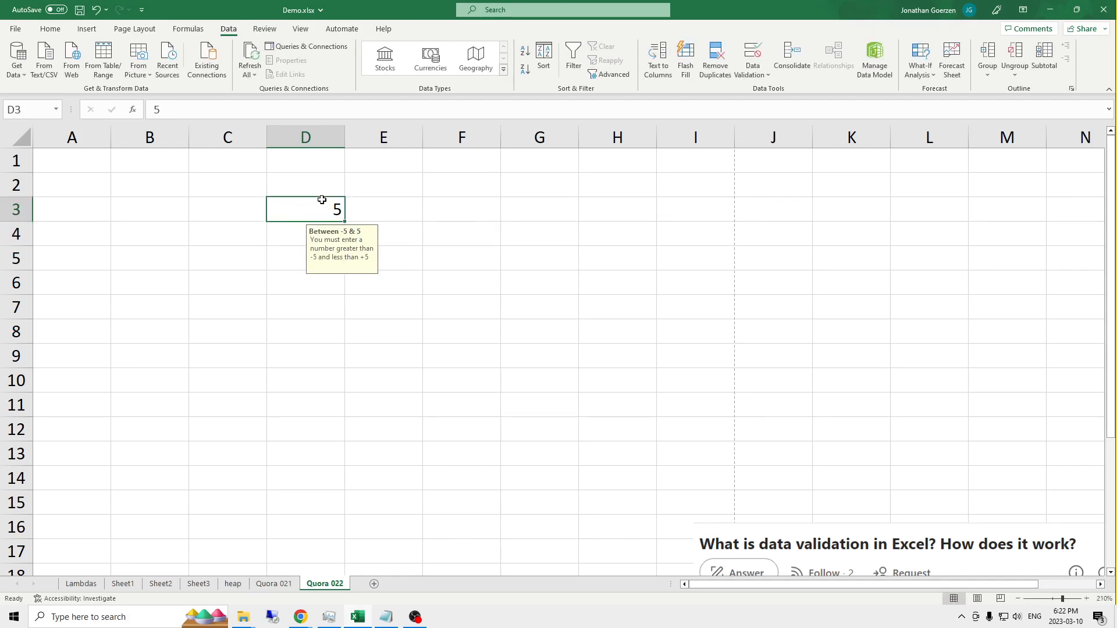
Step: Enter the out-of-range value 6 in cell D3 and accept it despite the warning
text(6)
key(Return)
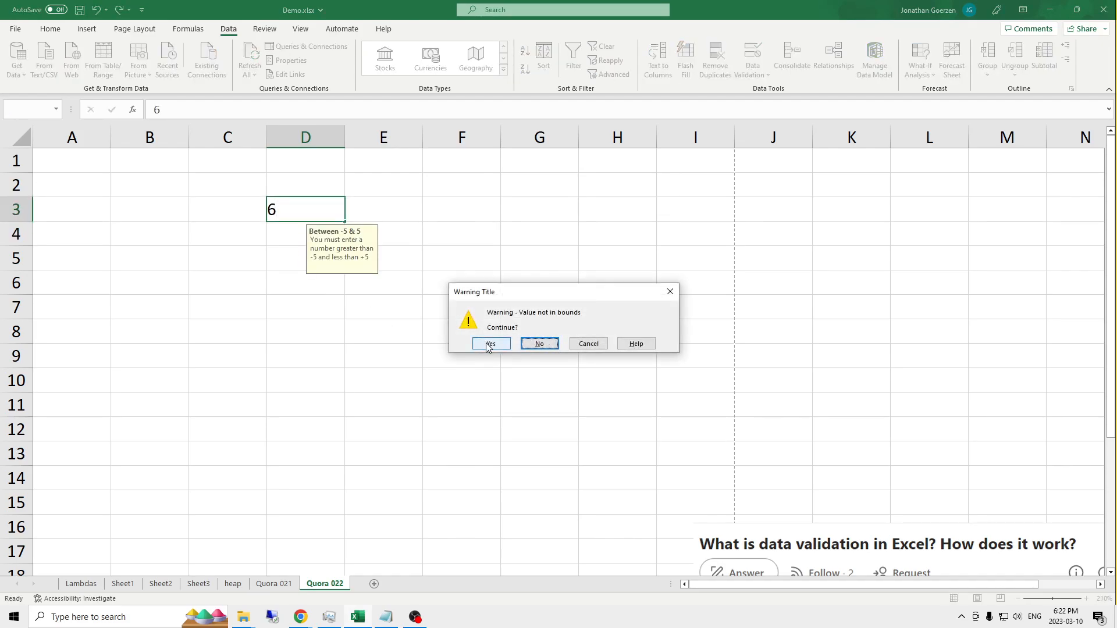
click(486, 343)
click(328, 213)
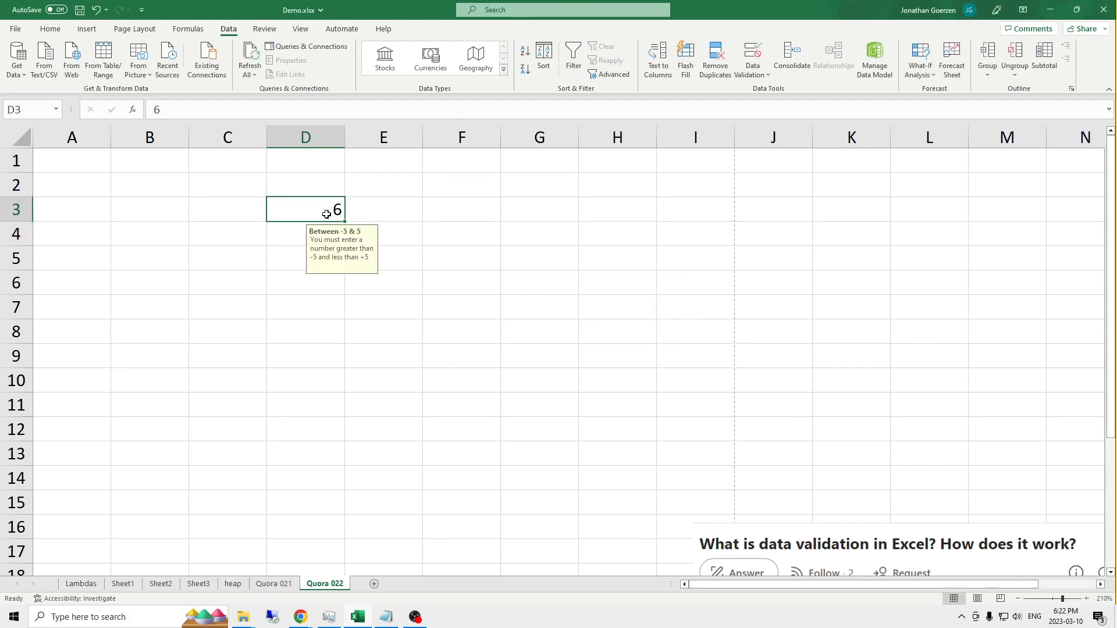
click(296, 230)
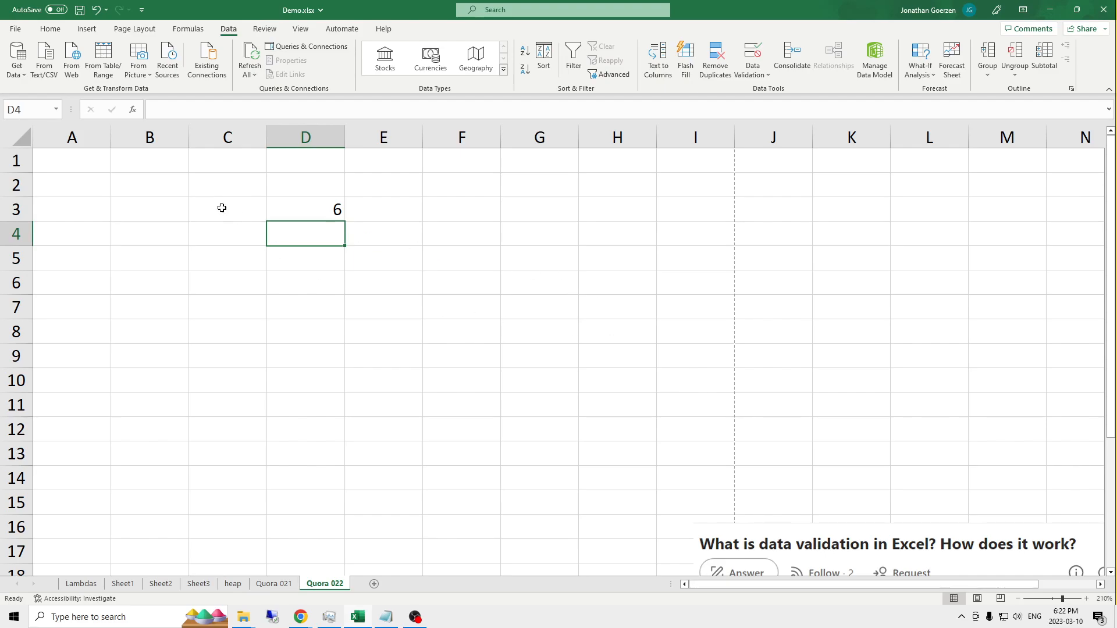
Step: Change D3's error alert to Information style with title "Info Title" and message "Info - Value not in bounds"
click(296, 201)
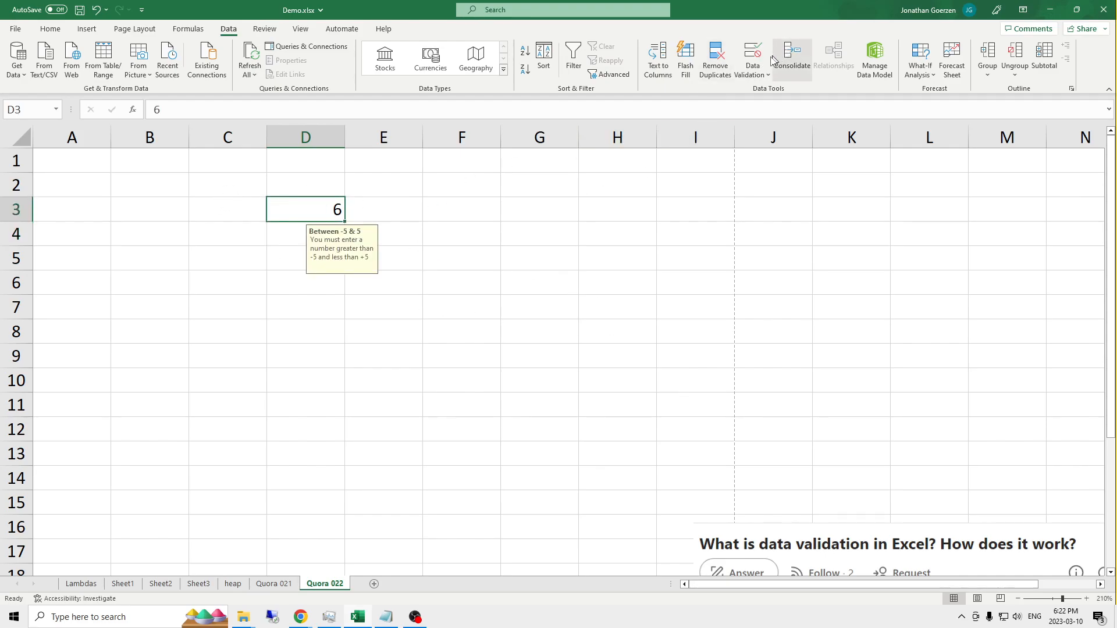
click(756, 74)
click(775, 90)
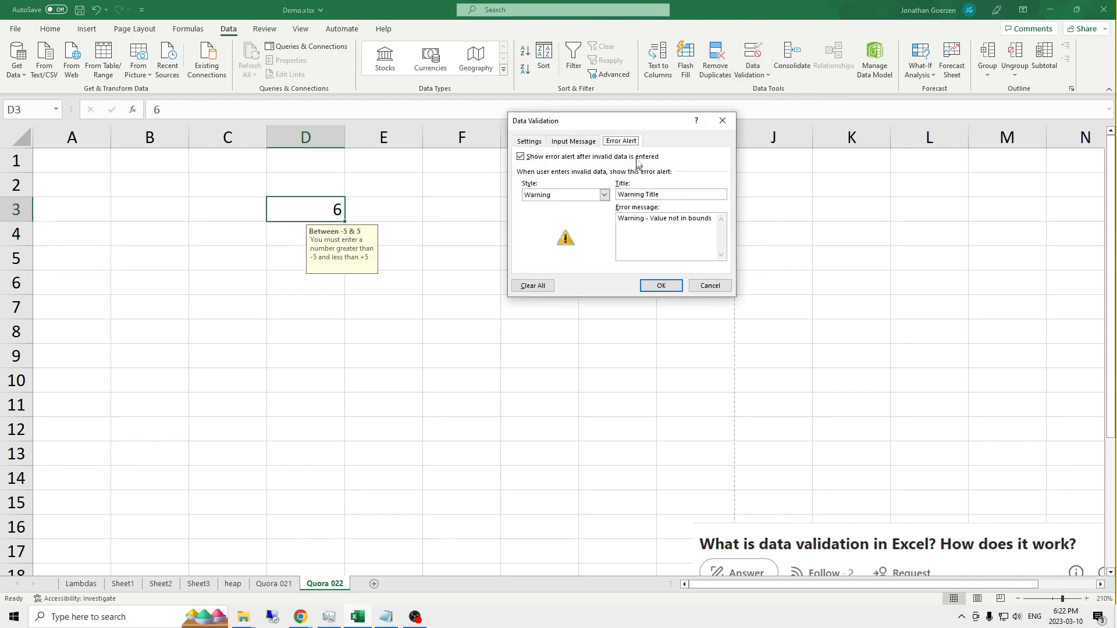
click(604, 194)
click(569, 221)
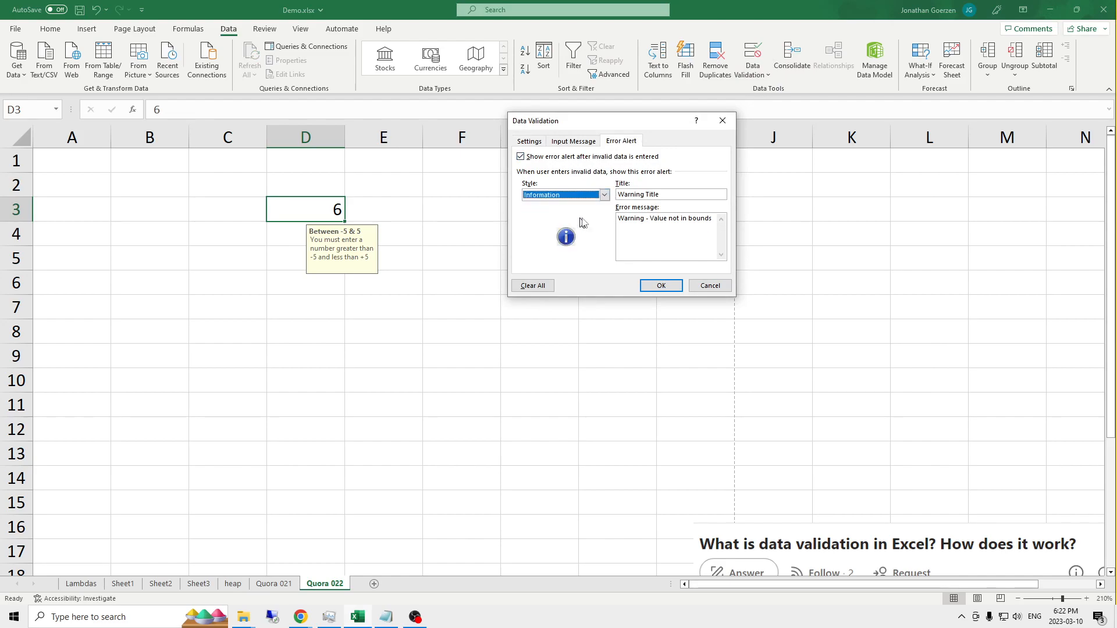
double_click(630, 194)
text(Info)
double_click(708, 219)
double_click(630, 218)
text(Info)
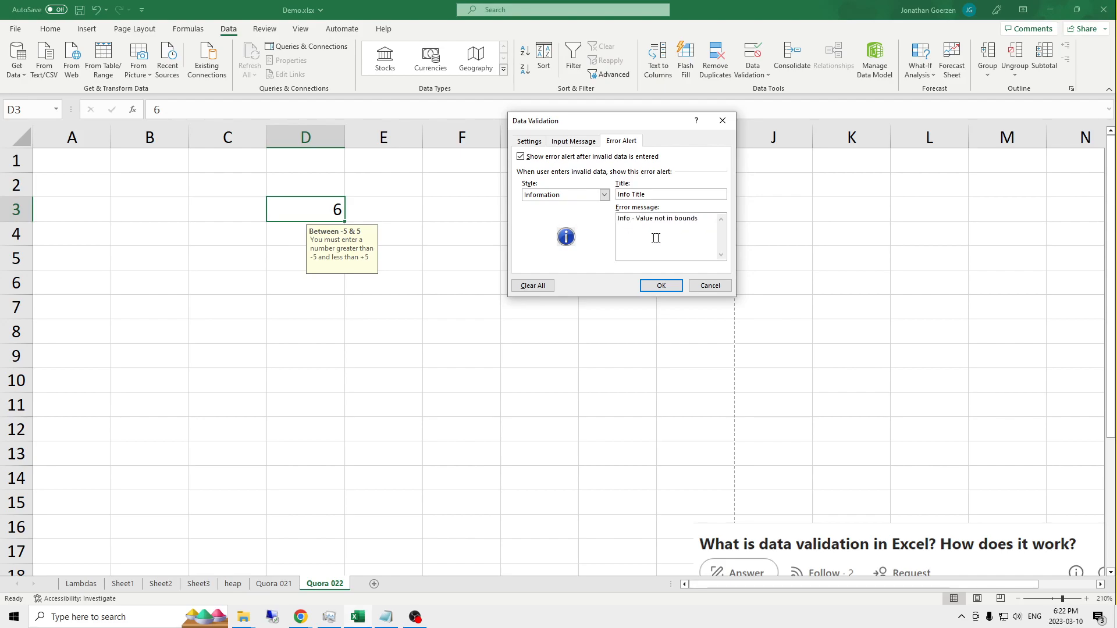
click(658, 285)
Step: Try to enter 78978 in cell D3 and cancel the entry at the information alert
click(299, 234)
click(304, 209)
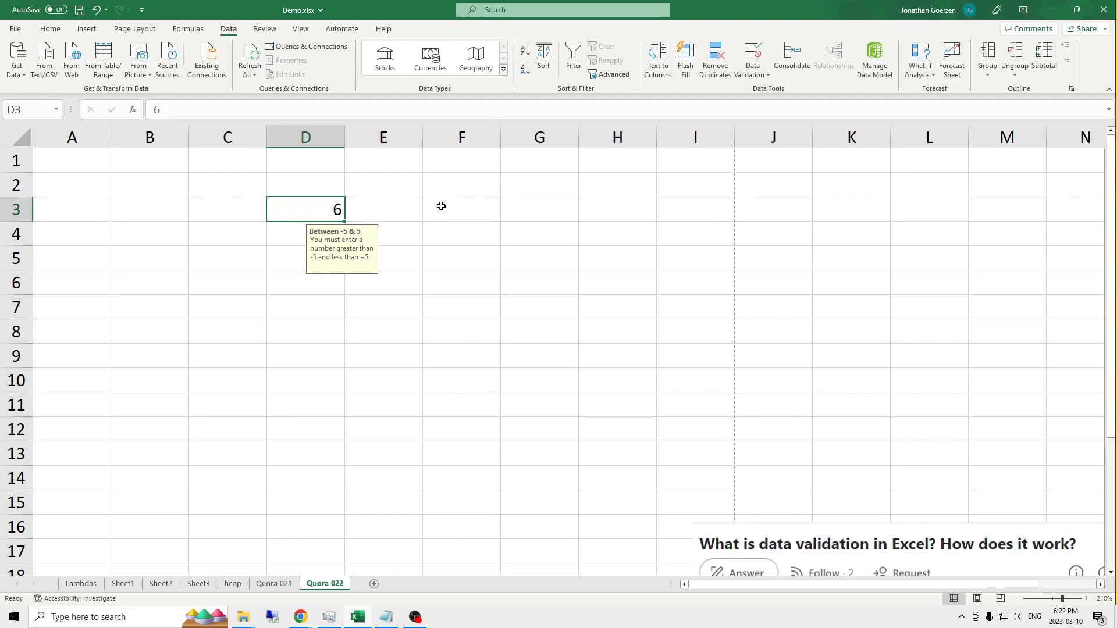
text(78978)
key(Return)
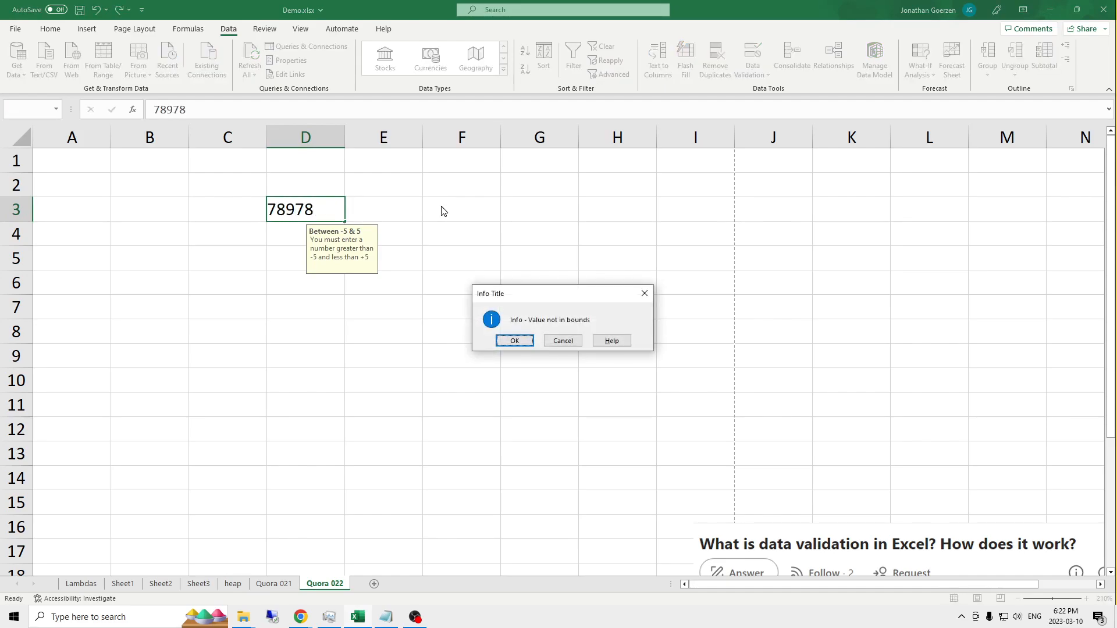
drag(516, 300, 490, 180)
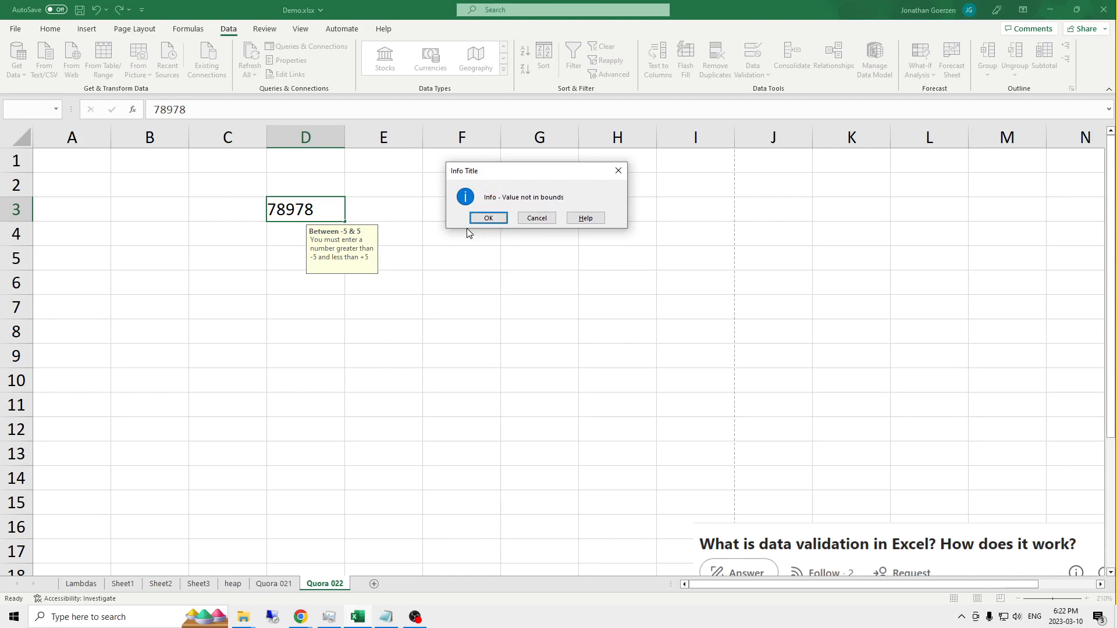
click(536, 219)
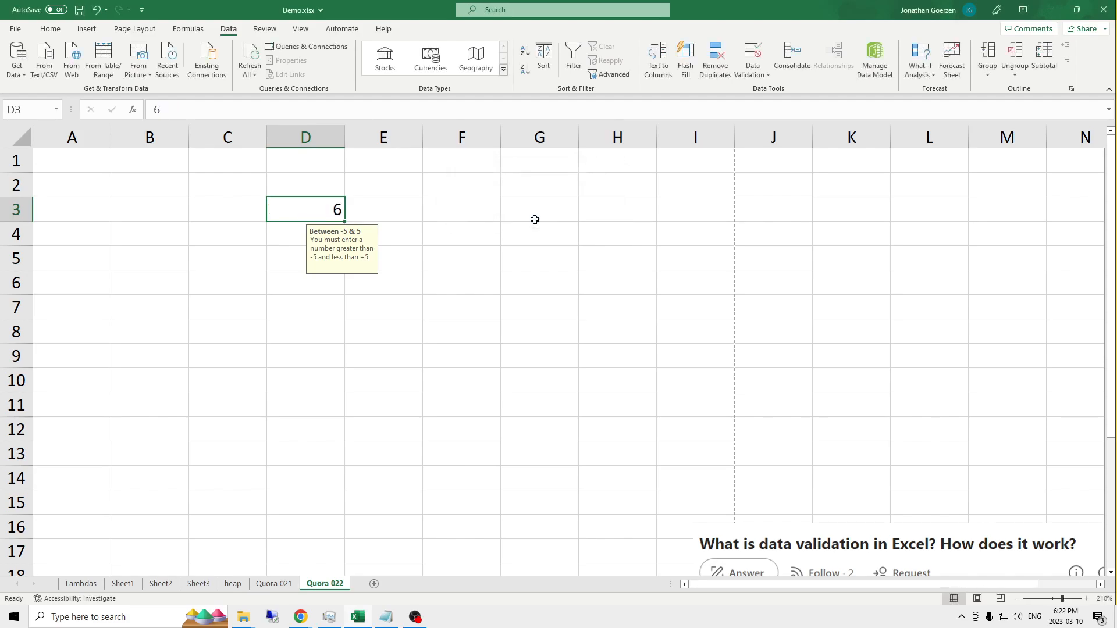
Step: Enter 5 in cell D3, replace it with the out-of-range value 7897, and accept the information alert
click(280, 249)
click(298, 208)
text(5)
key(Return)
click(299, 208)
text(7897)
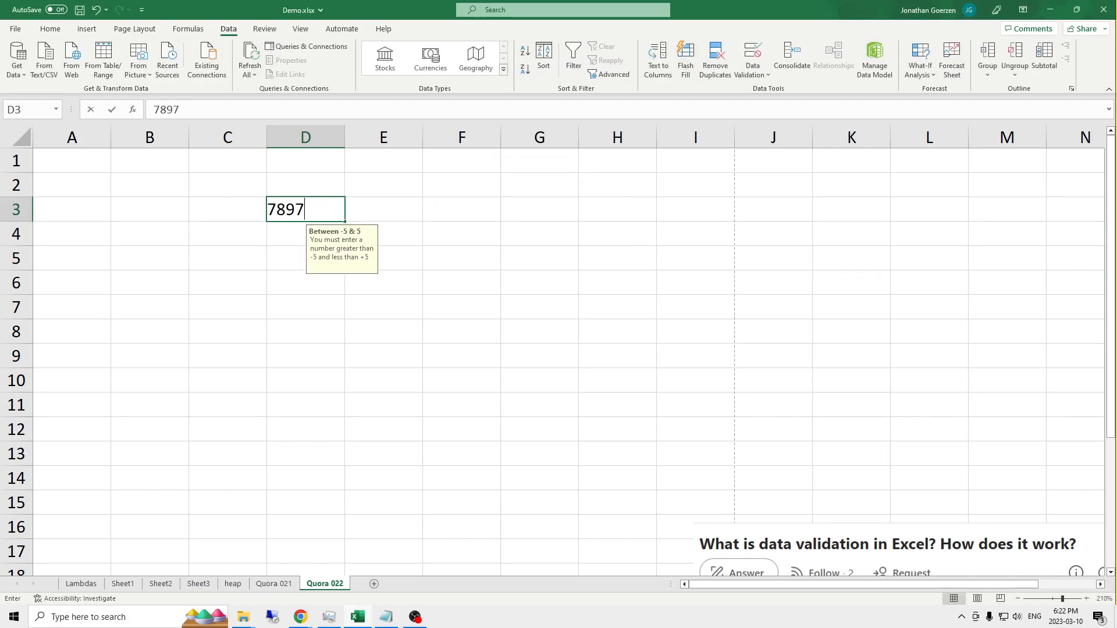
key(Return)
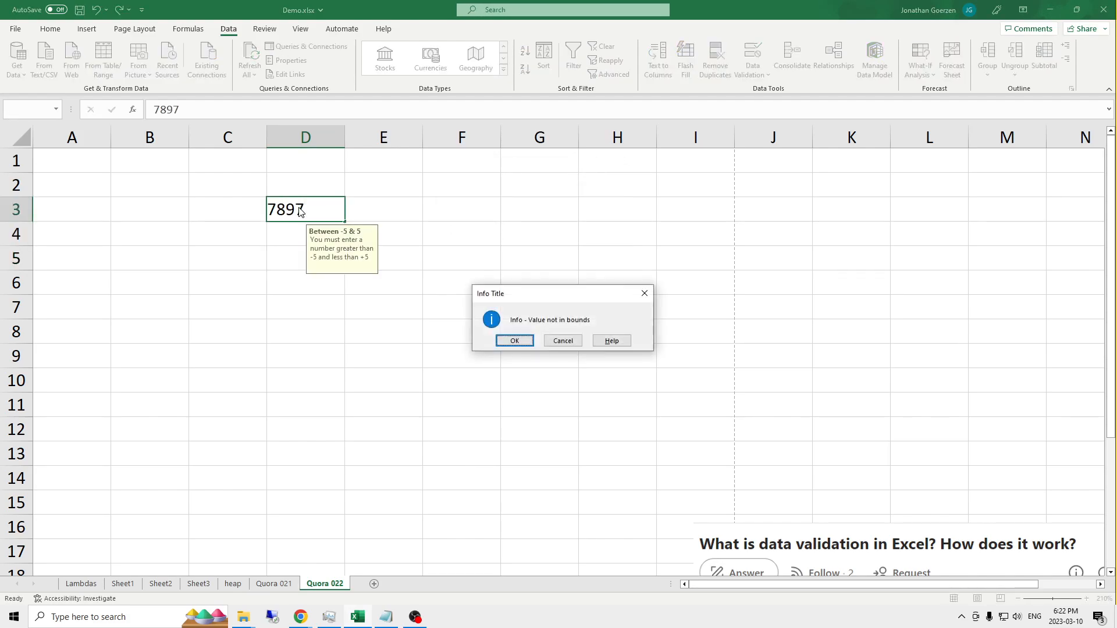
click(514, 343)
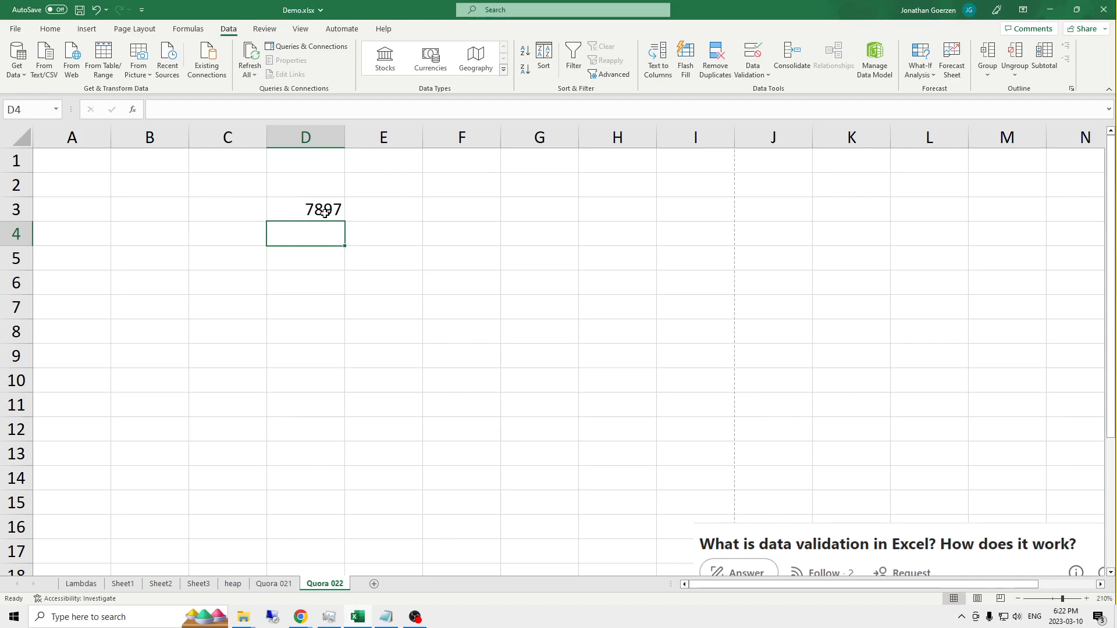
click(758, 73)
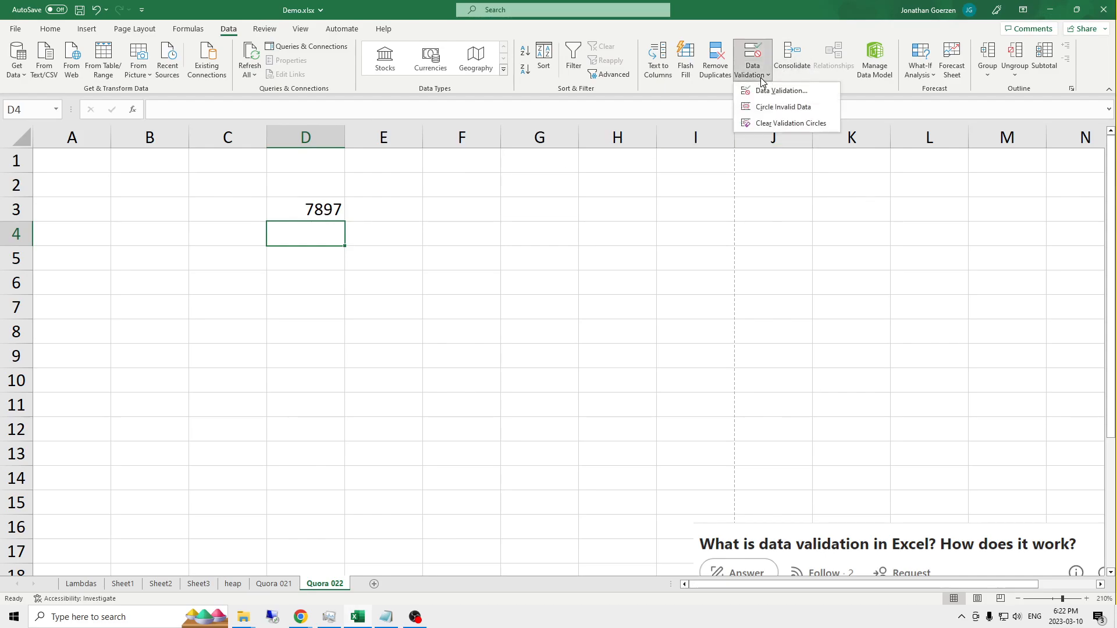
click(759, 72)
click(759, 72)
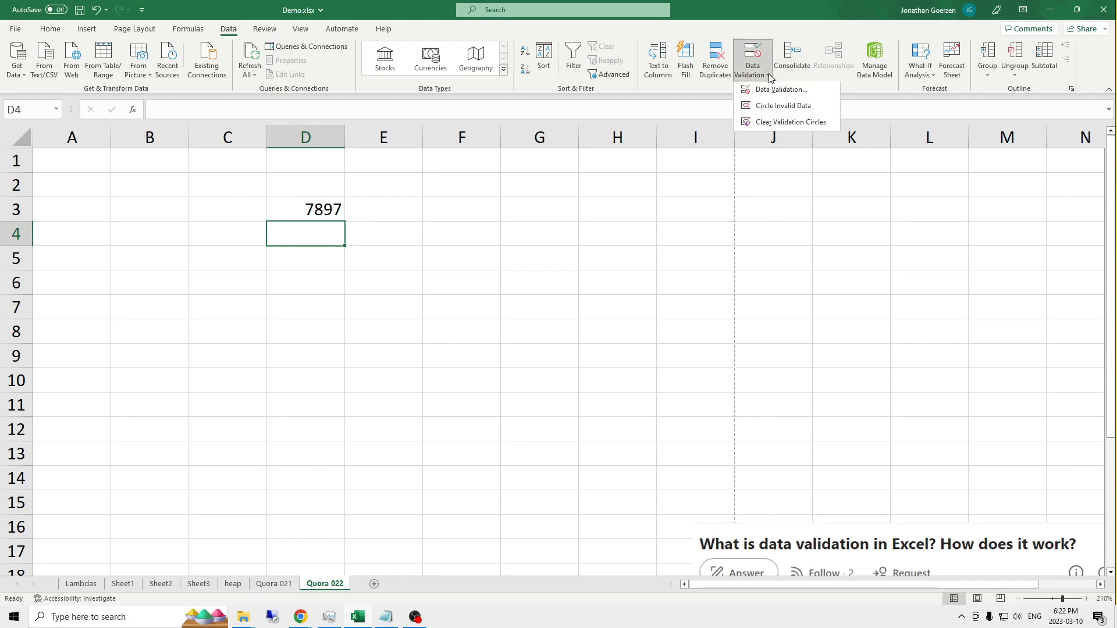
click(778, 90)
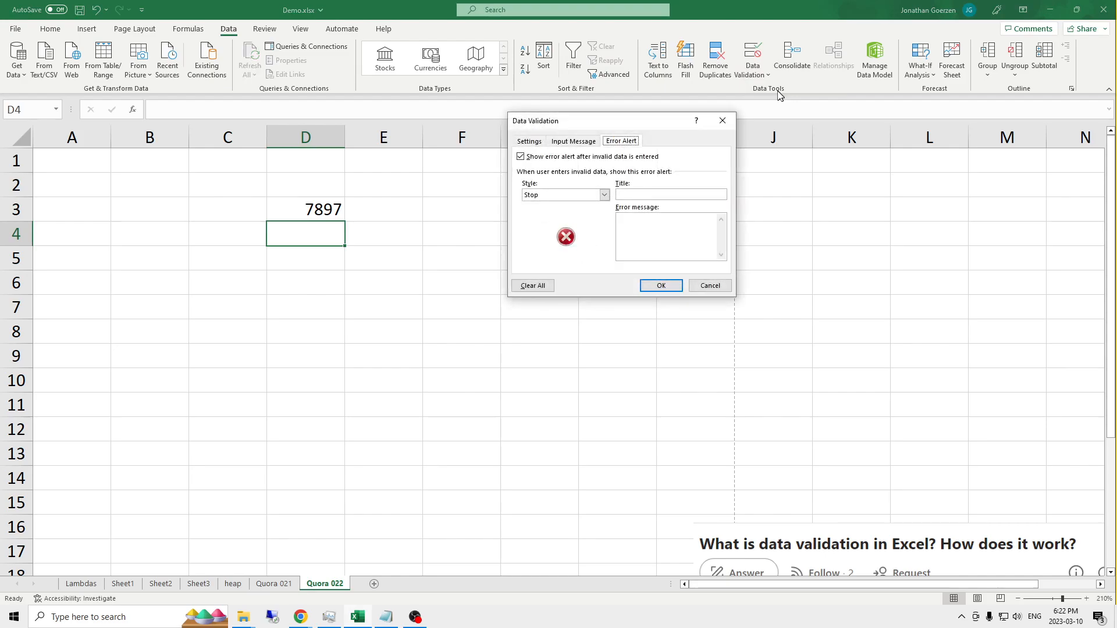
click(529, 142)
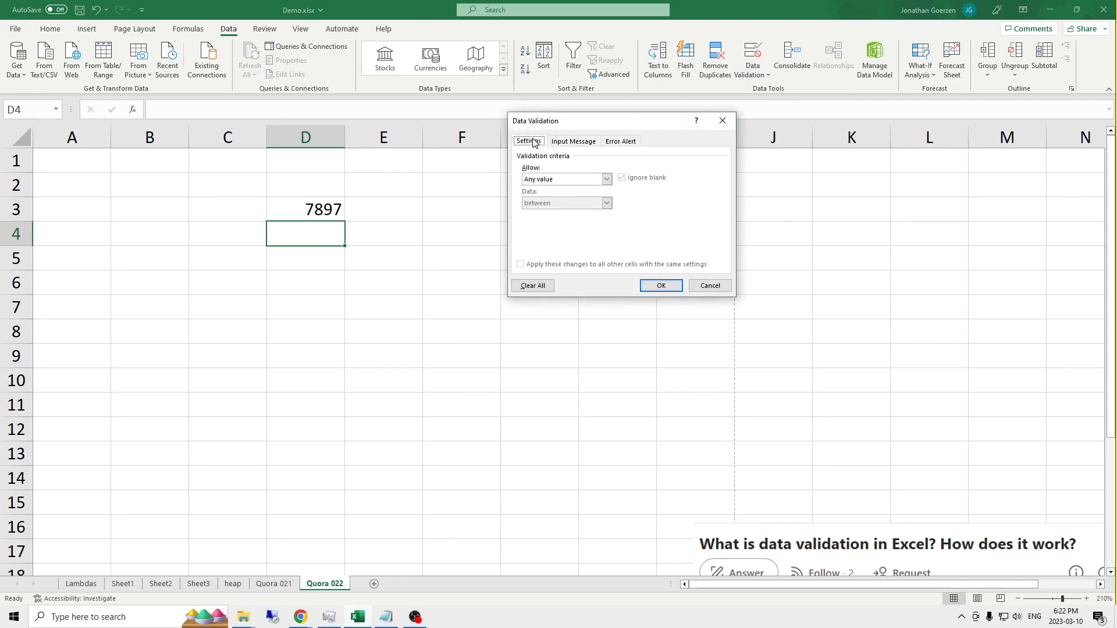
click(608, 182)
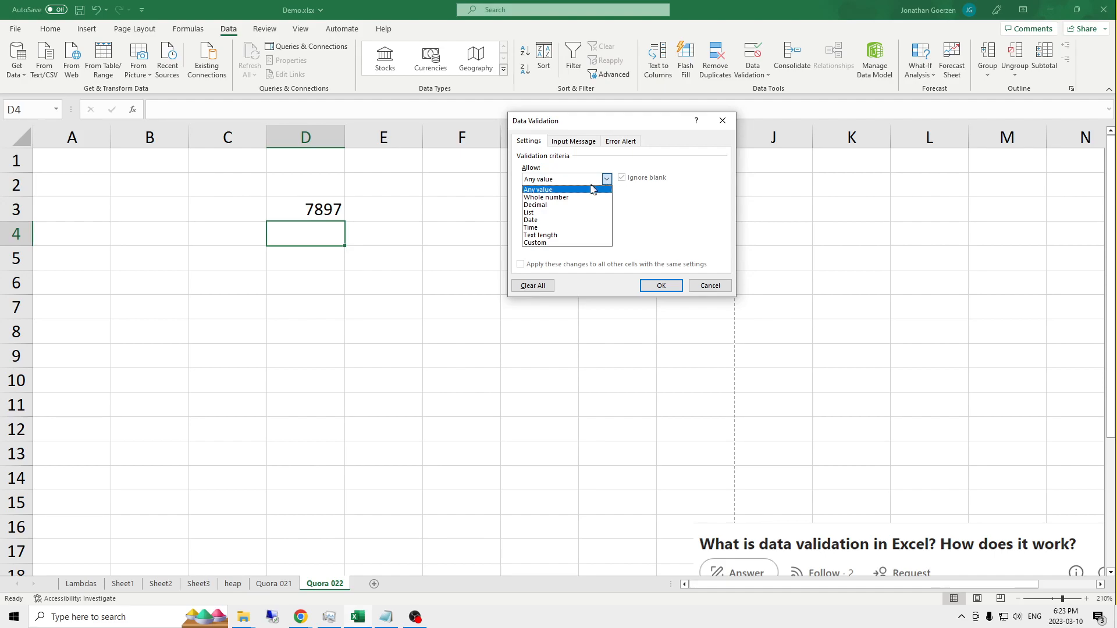
click(568, 213)
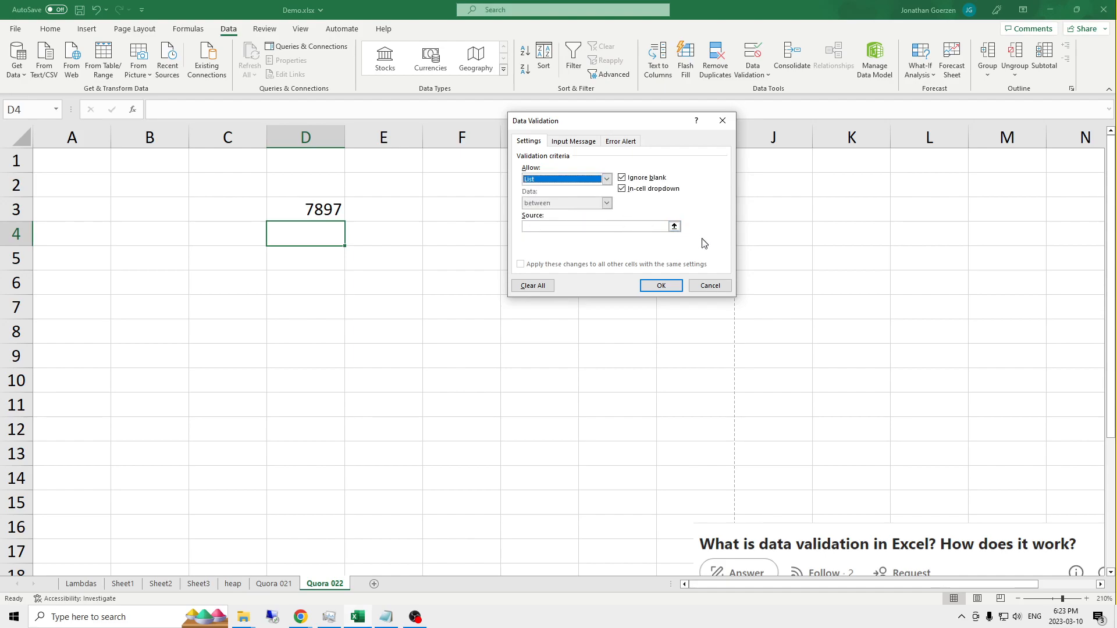
click(709, 285)
Step: Enter the list items A, B, C and D in cells A3 to A6
click(67, 226)
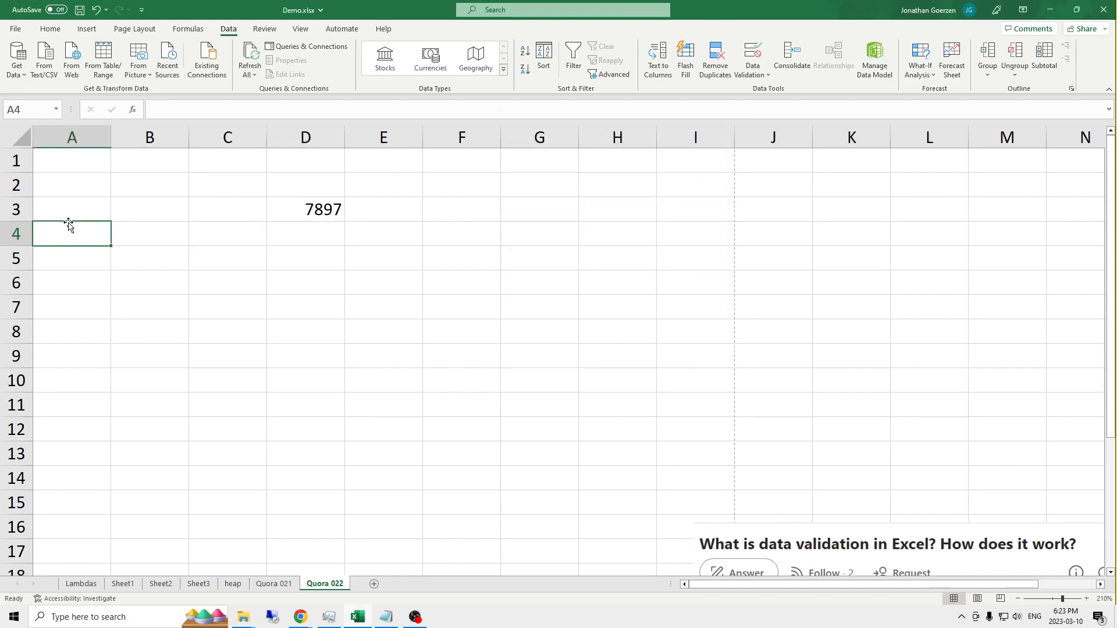
click(88, 210)
text(A)
key(Return)
text(B)
key(Return)
text(C)
key(Return)
text(D)
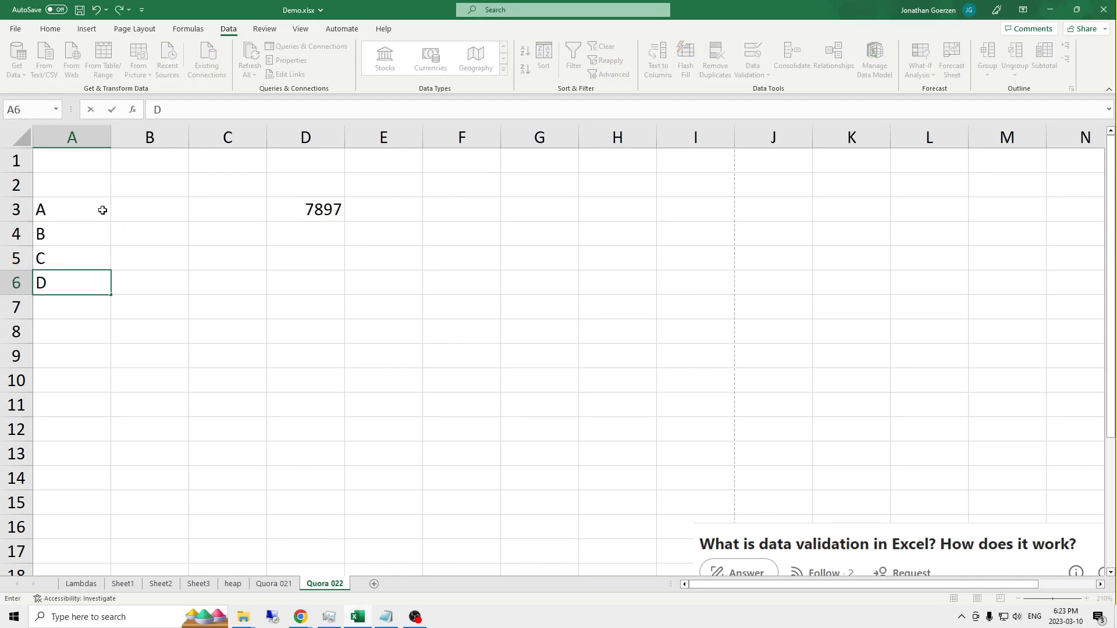
key(Up)
Step: Clear the value in cell D3
key(Right)
key(Right)
key(Right)
key(Up)
key(Up)
key(Delete)
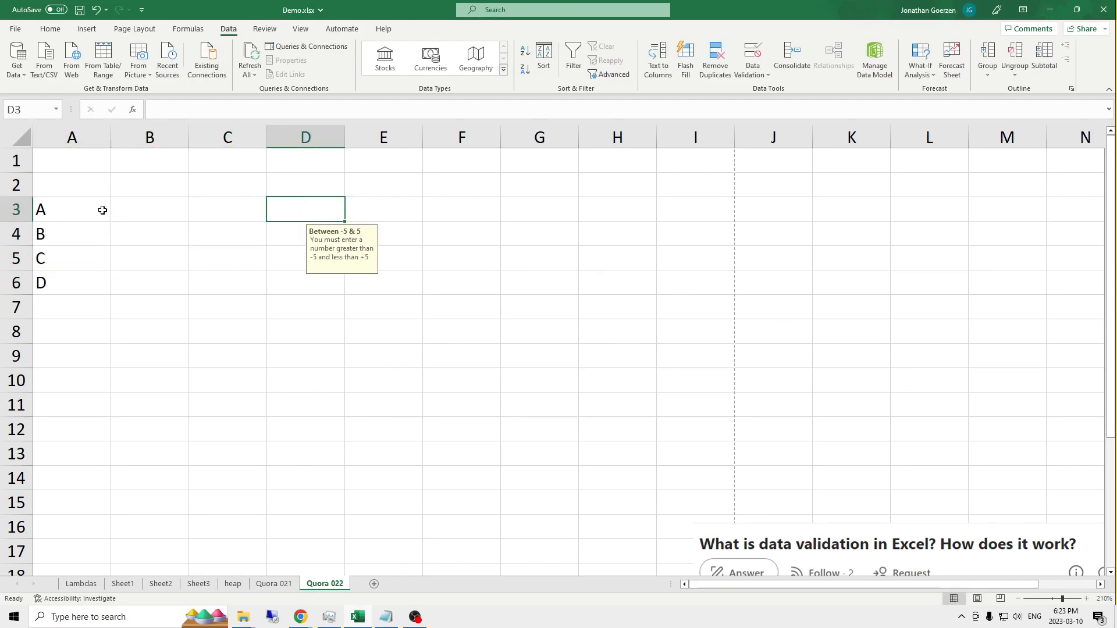
Step: Enter 0 in cell D2 and the heading Input Value in cell F2
key(Up)
text(In)
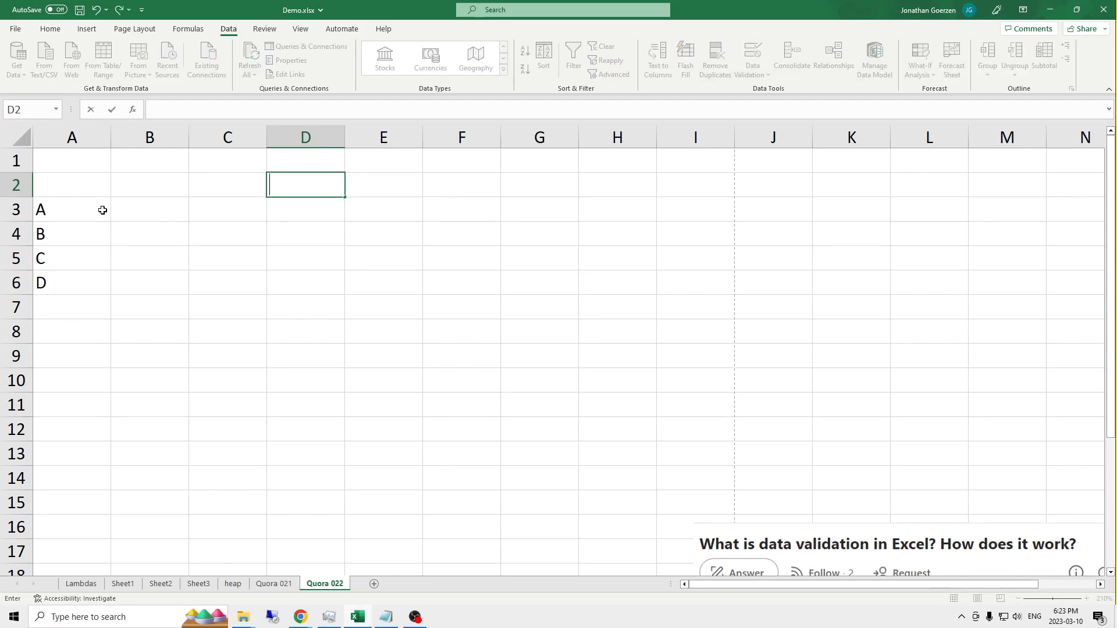
text(0)
key(Tab)
key(Tab)
text(Inp)
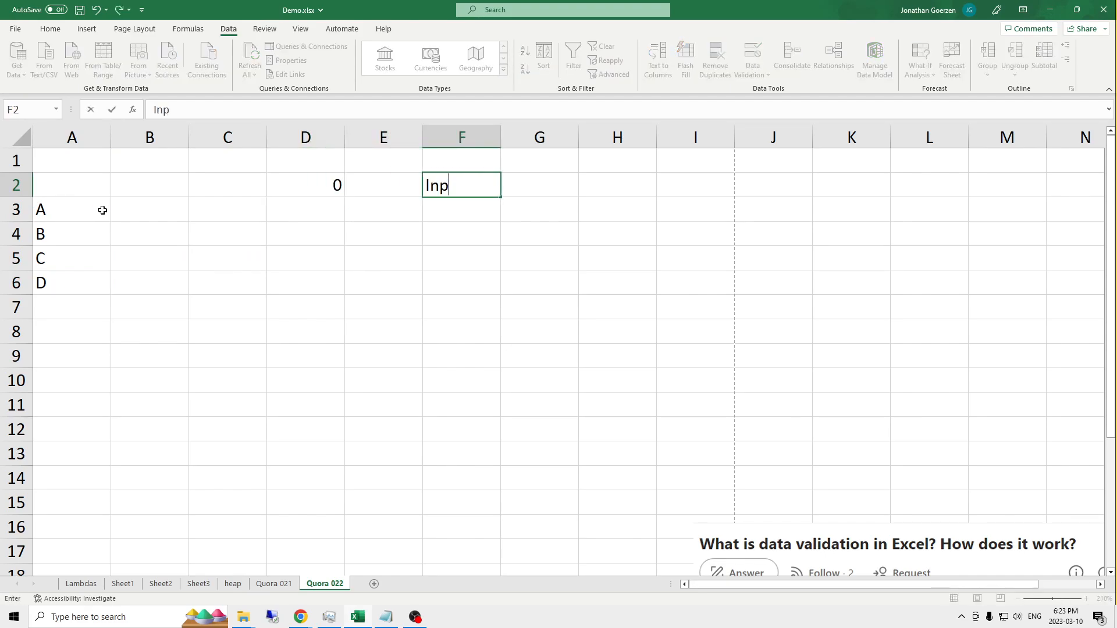
text(ut Value)
key(Tab)
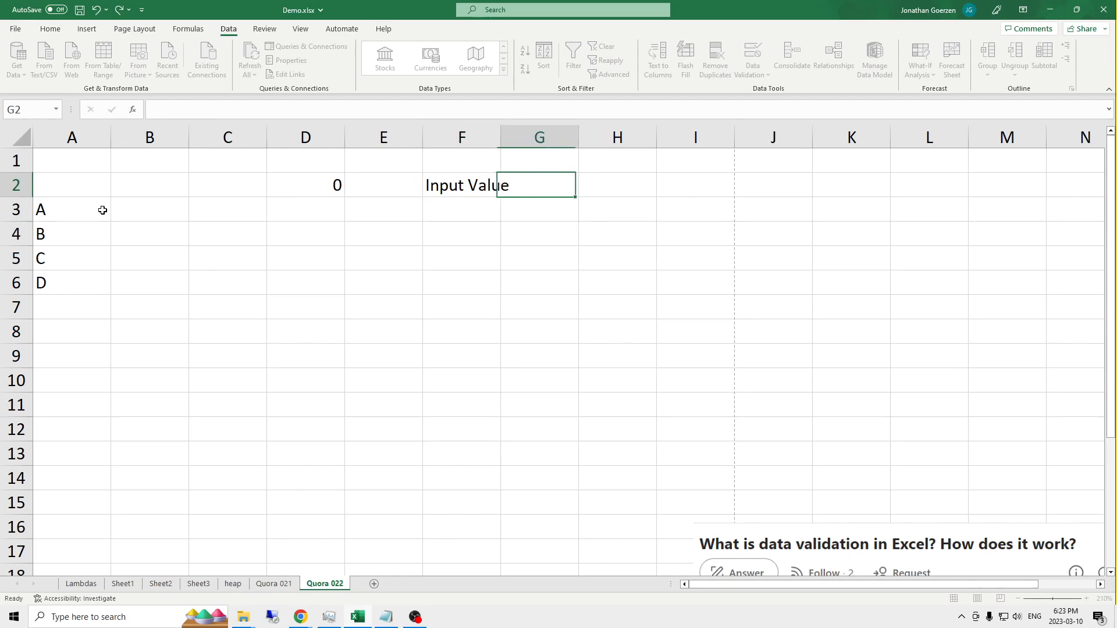
Step: Enter the heading Some other info in cell G2
text(Som oth)
key(BackSpace)
key(BackSpace)
key(BackSpace)
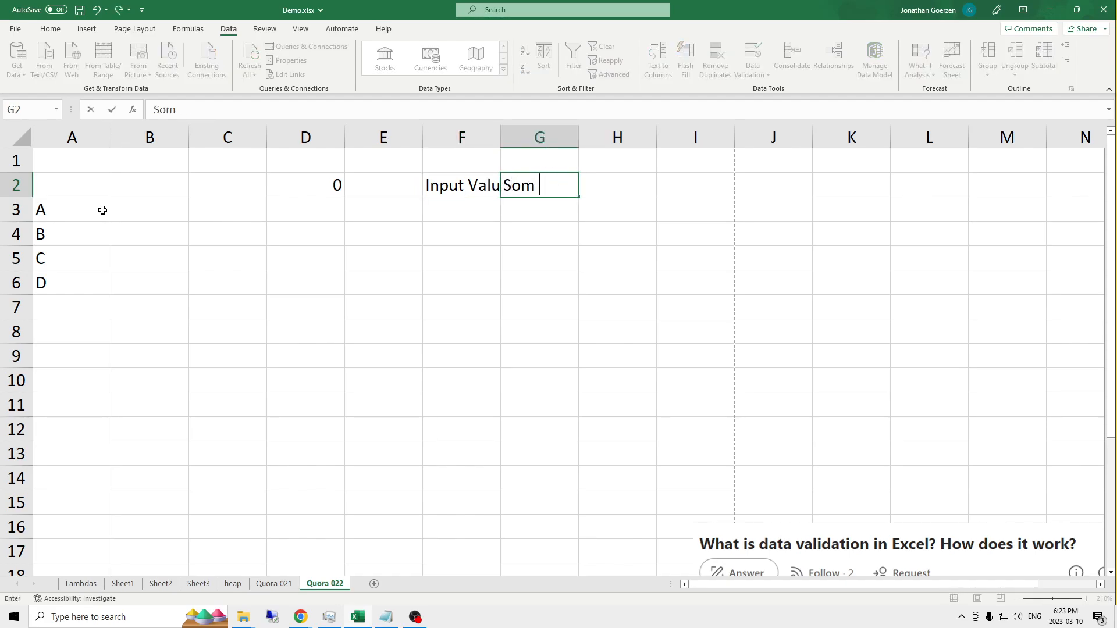
text(other info)
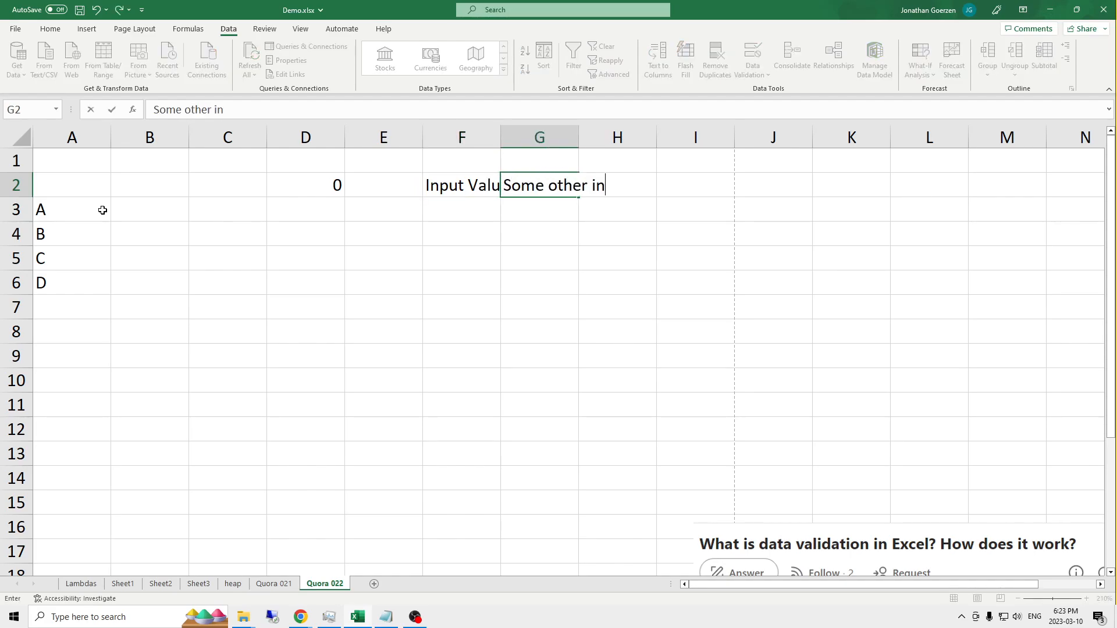
key(Return)
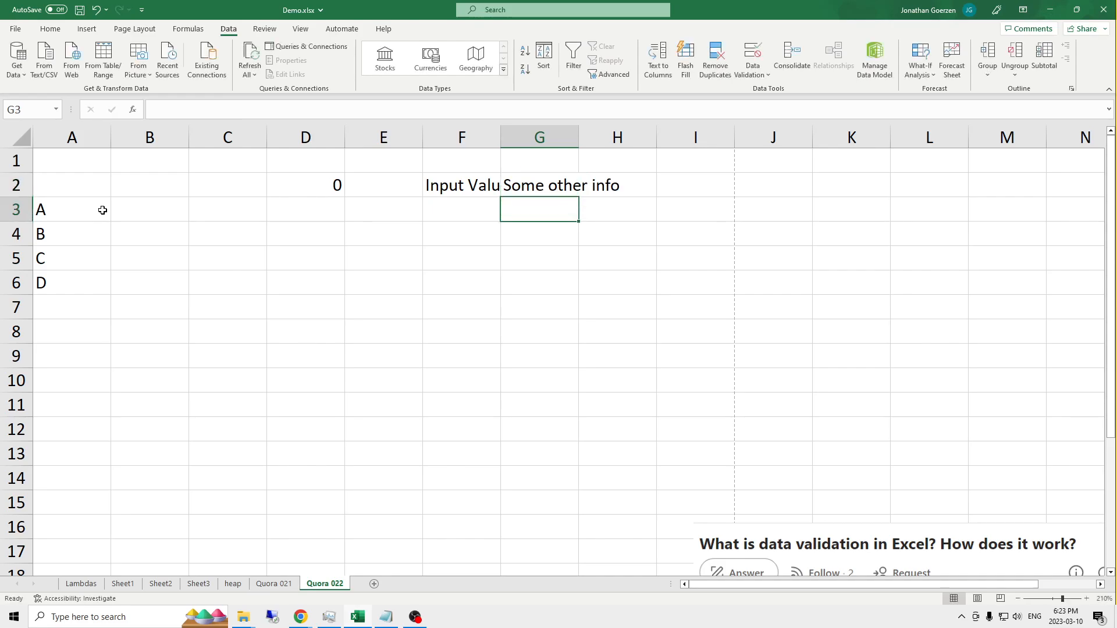
Step: Fit column F to its heading and convert the range F2:G4 into a table with headers
click(495, 131)
double_click(495, 130)
drag(503, 185, 526, 227)
click(50, 29)
click(87, 29)
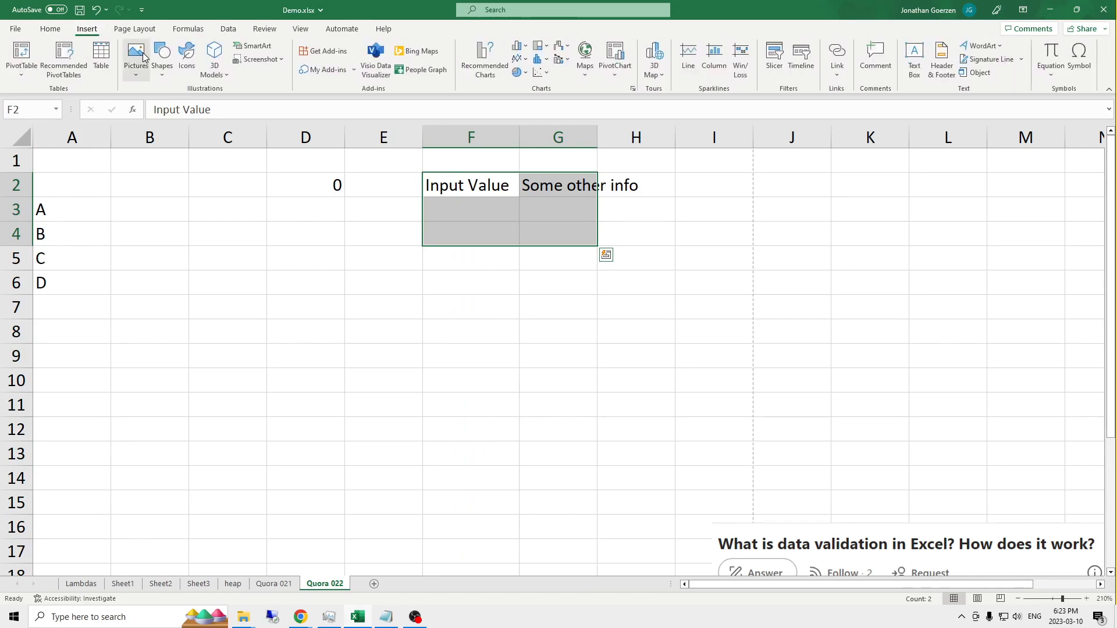
click(101, 61)
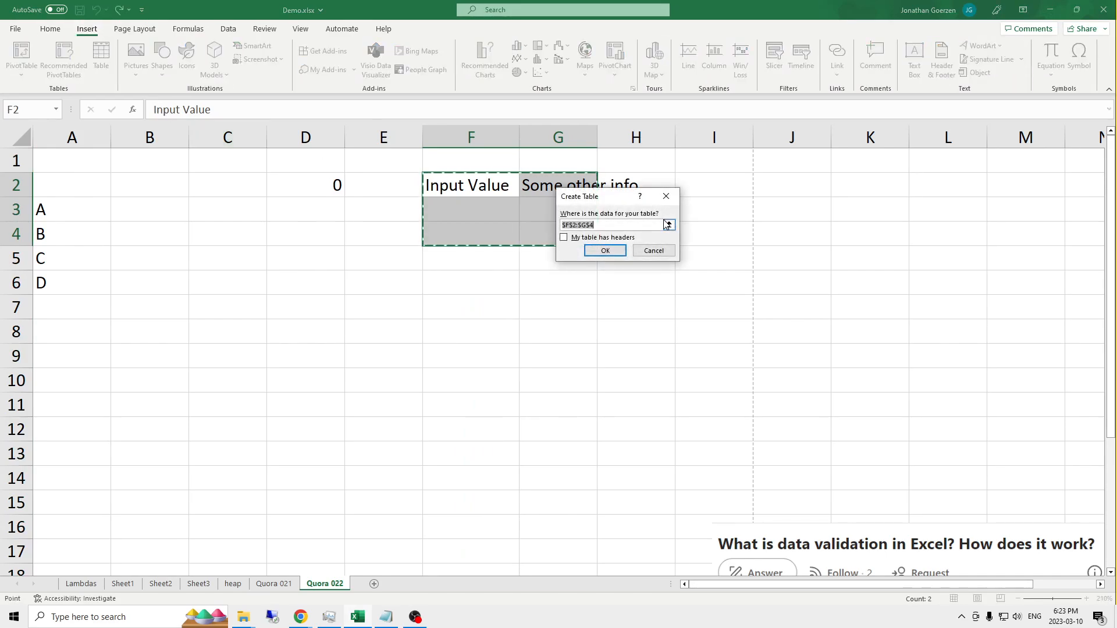
click(564, 237)
click(605, 250)
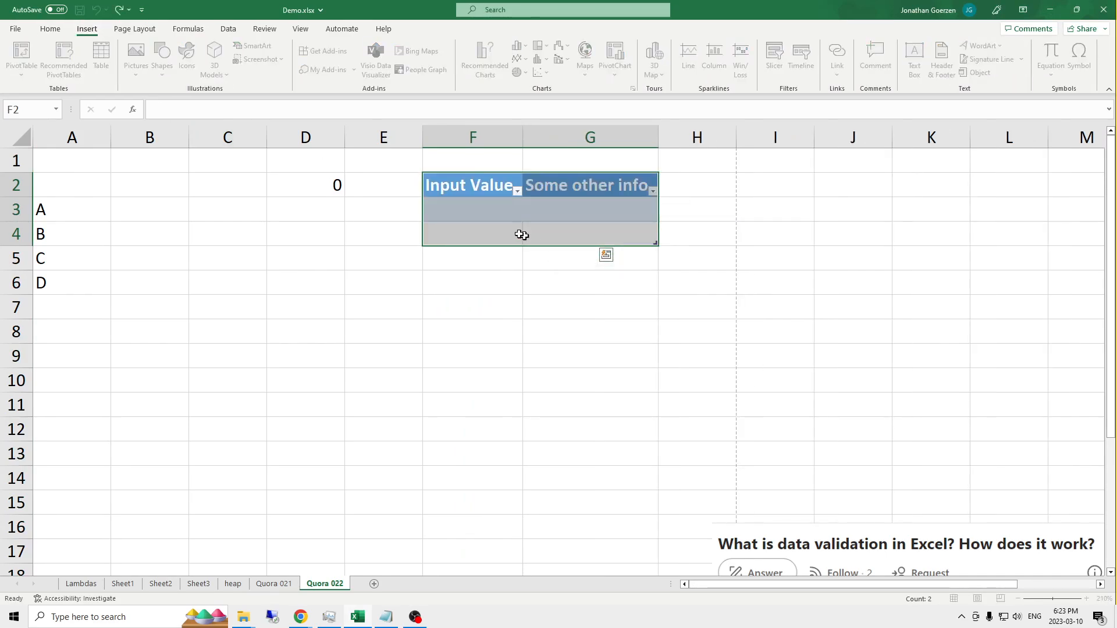
Step: Widen table columns F and G so that their headings clear the filter arrows
click(486, 212)
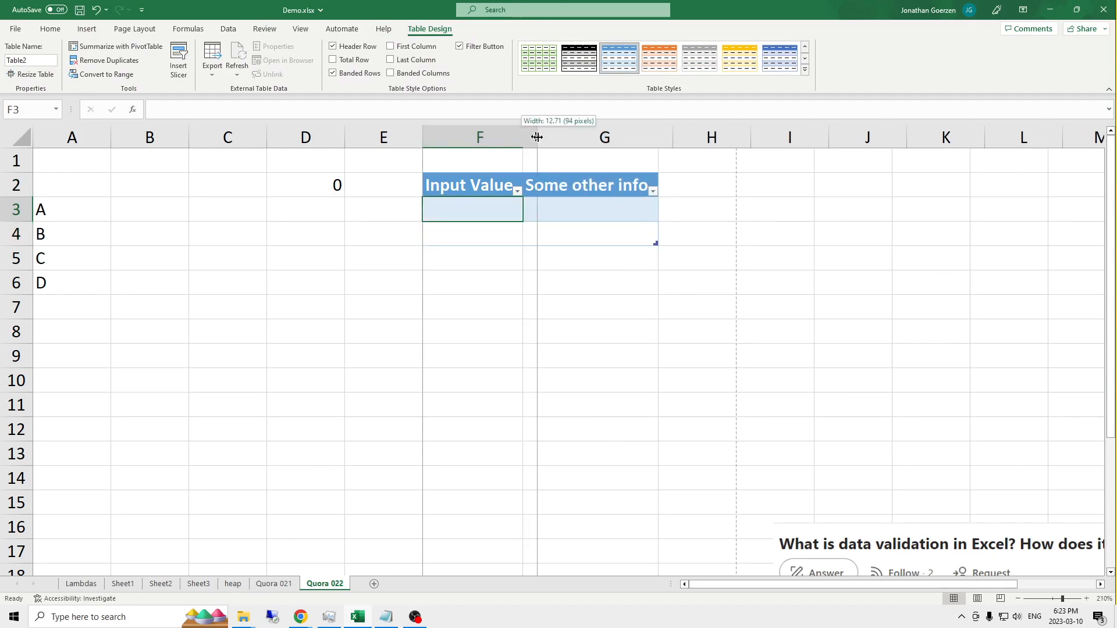
double_click(523, 137)
double_click(679, 140)
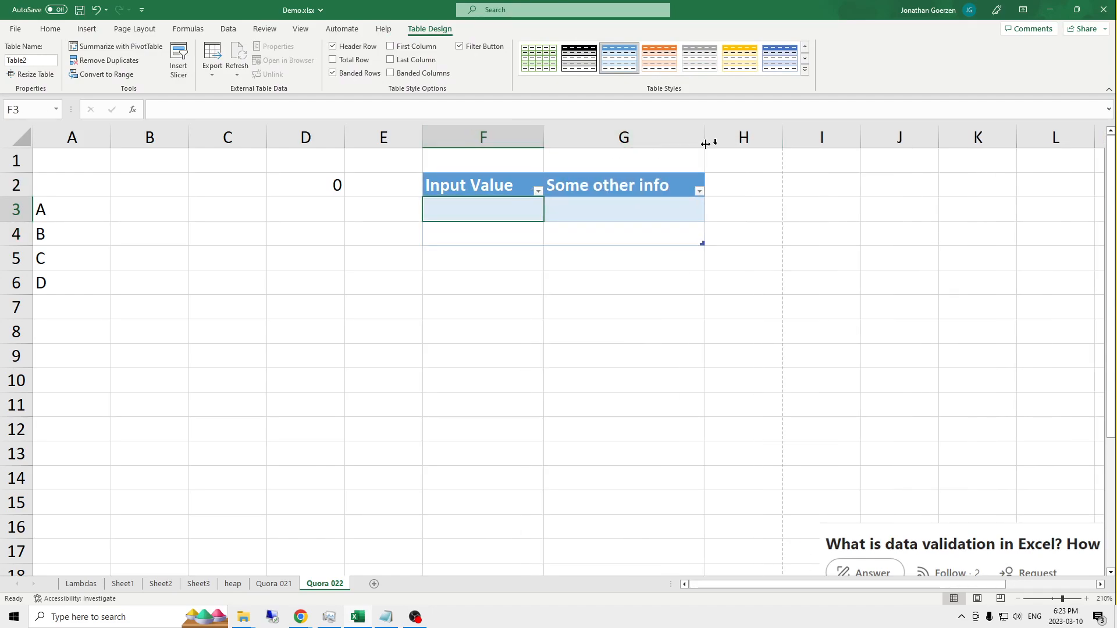
Step: Examine the filter options of the Input Value header, the empty cells beneath it and the list items in A3:A6
mouse_move(488, 200)
mouse_down()
mouse_move(498, 219)
mouse_move(538, 229)
mouse_up()
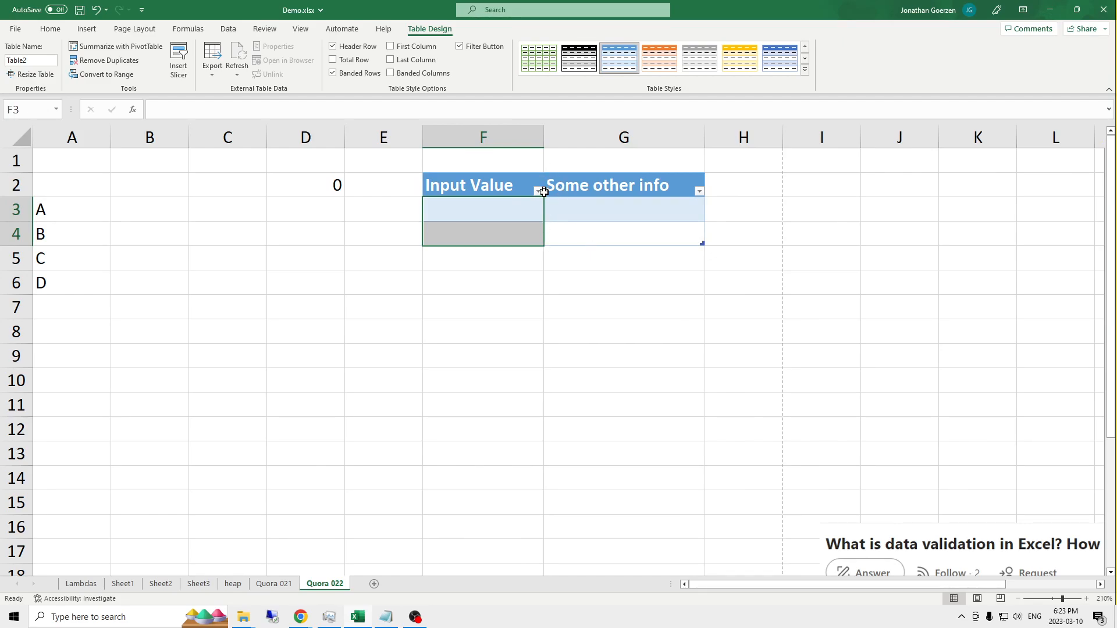
click(492, 187)
click(538, 190)
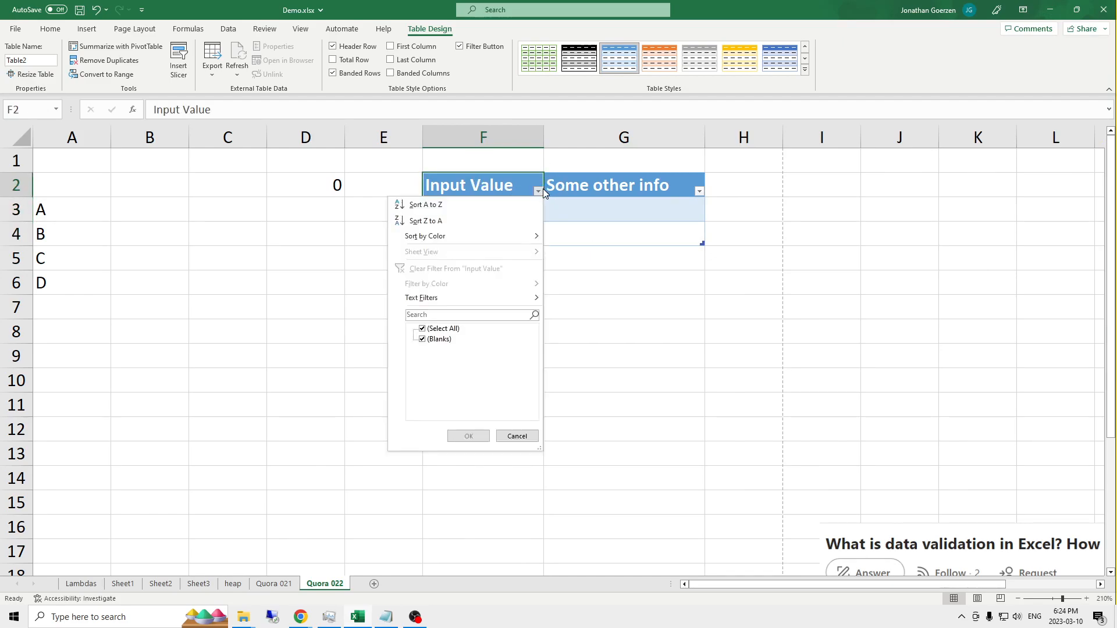
click(676, 337)
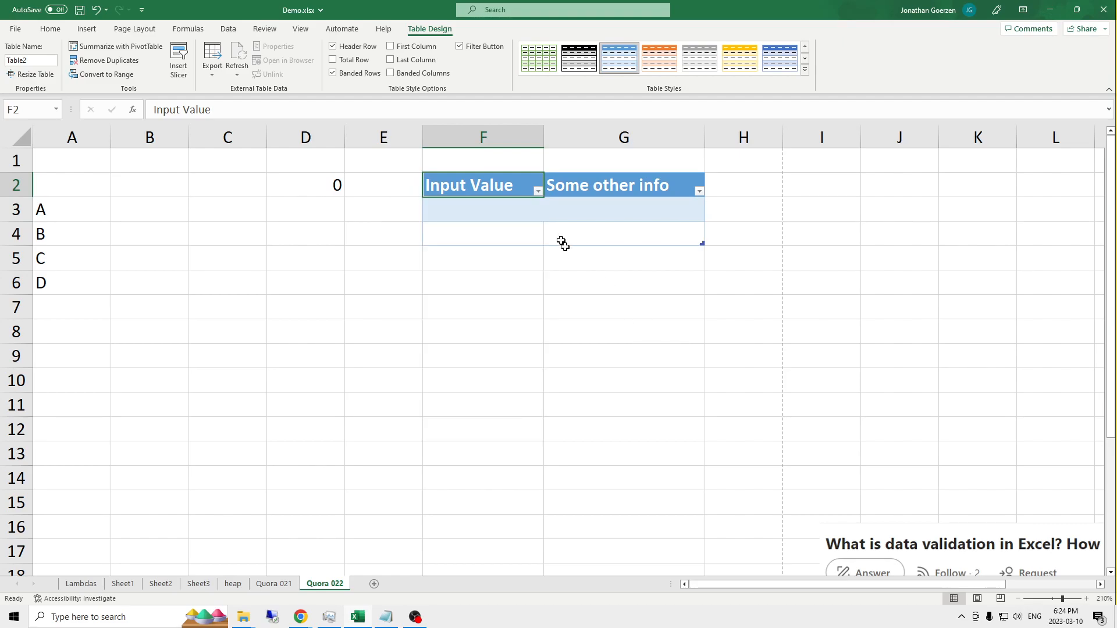
drag(490, 215, 539, 231)
click(507, 227)
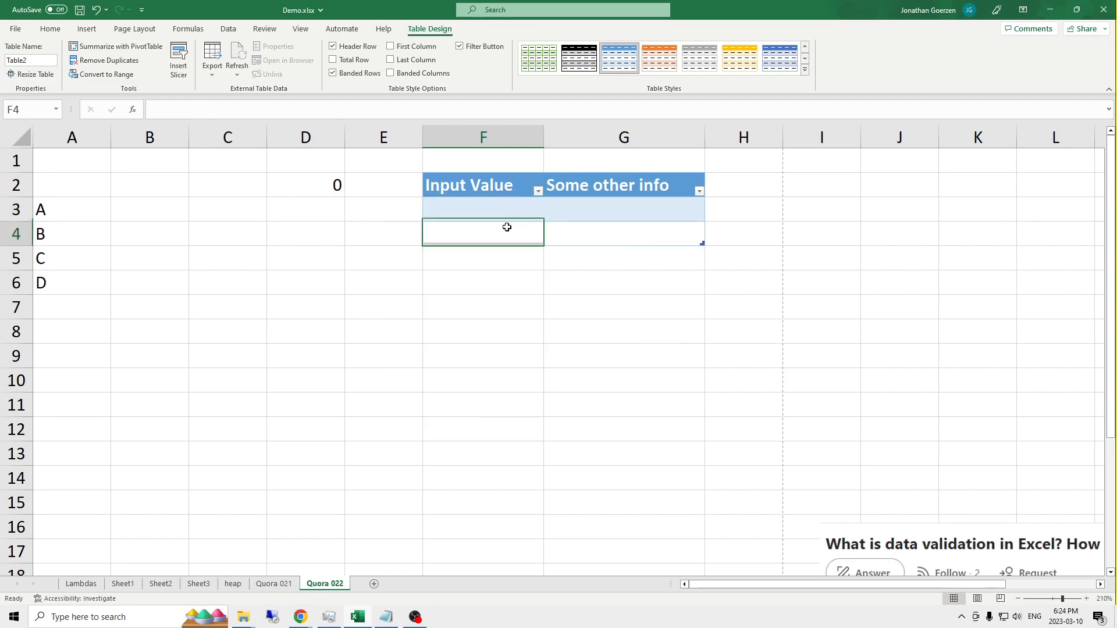
click(501, 254)
drag(492, 194, 482, 230)
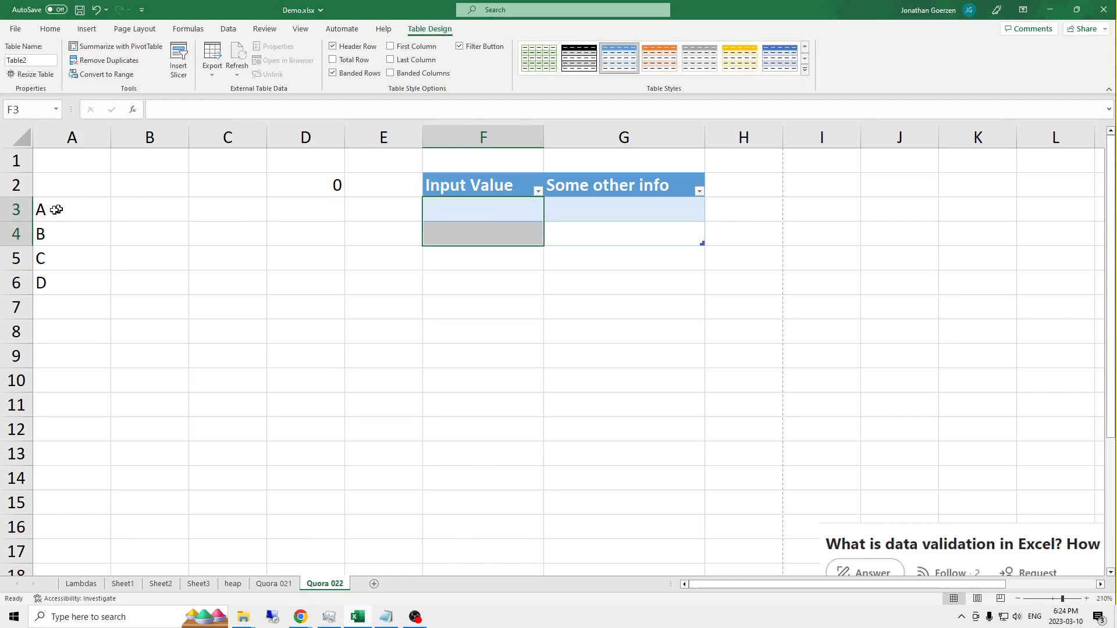
drag(60, 214, 69, 282)
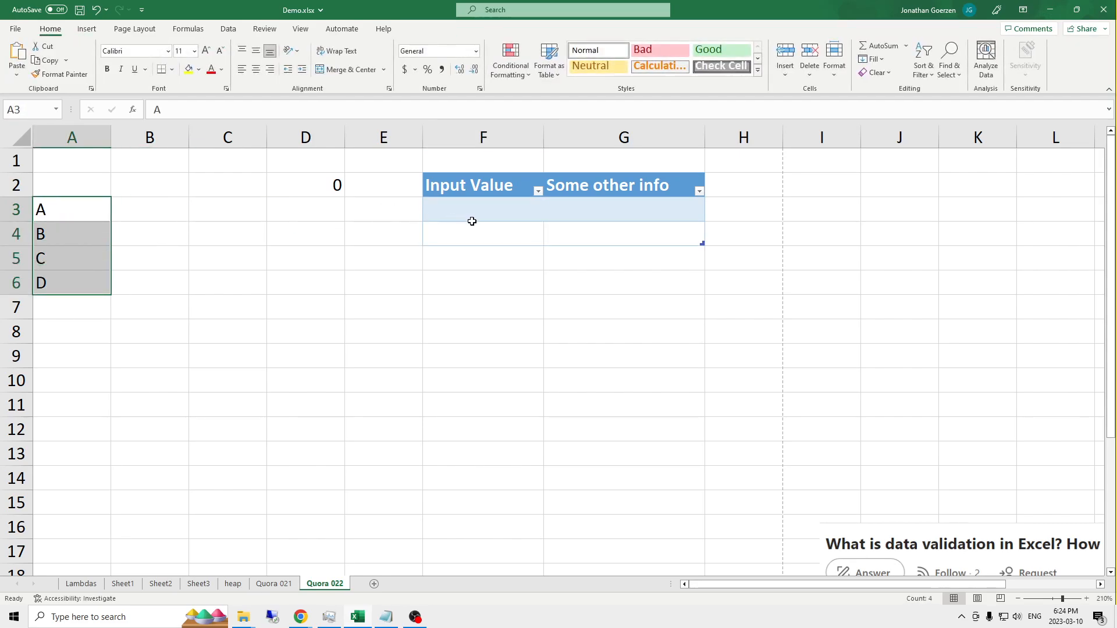
Step: Set data validation on cells F3:F4 to allow a List with the source =$A$3:$A$6
drag(470, 216, 471, 230)
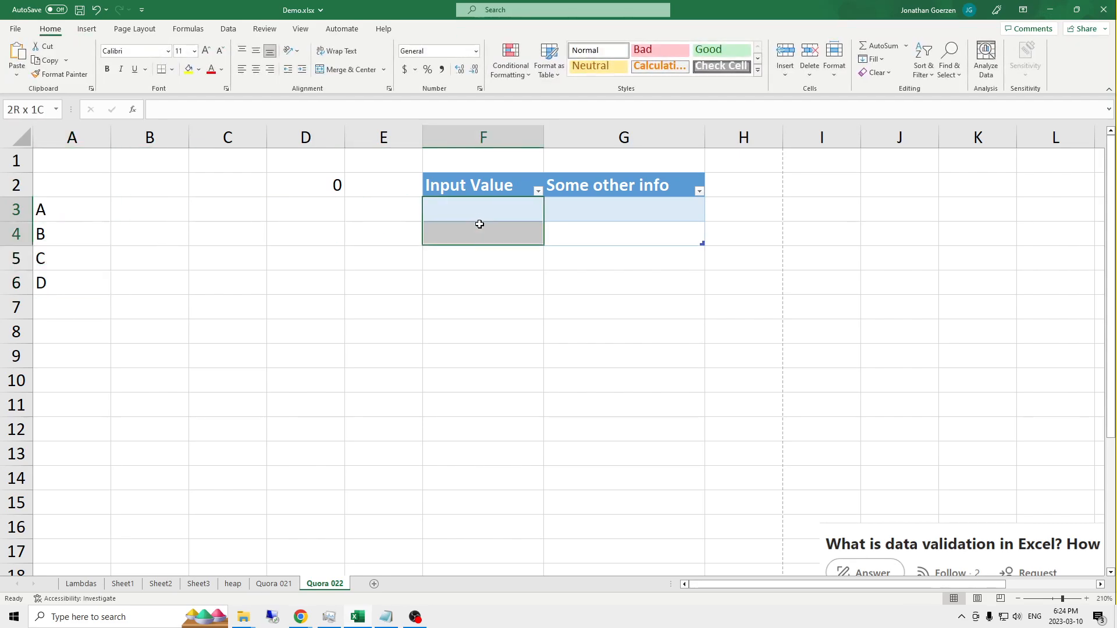
click(229, 34)
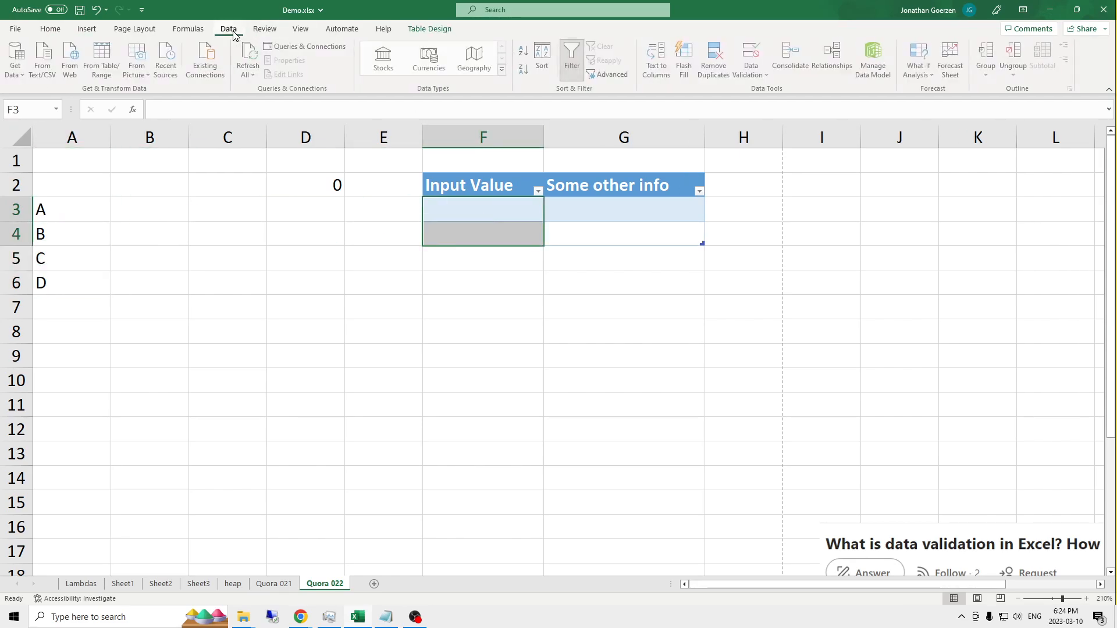
click(759, 72)
click(774, 89)
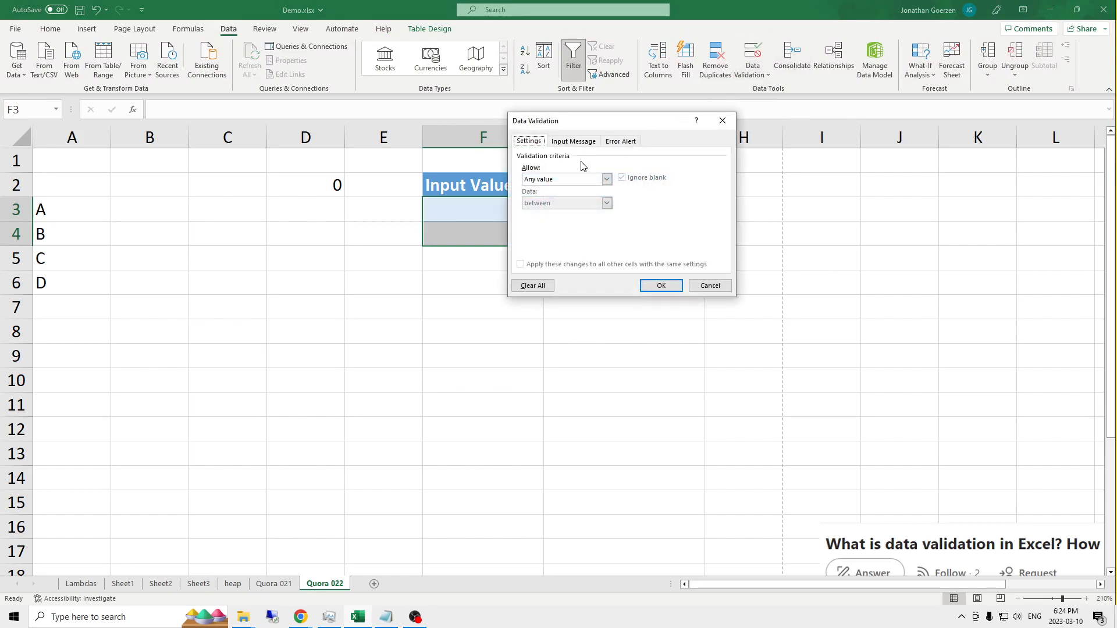
click(607, 179)
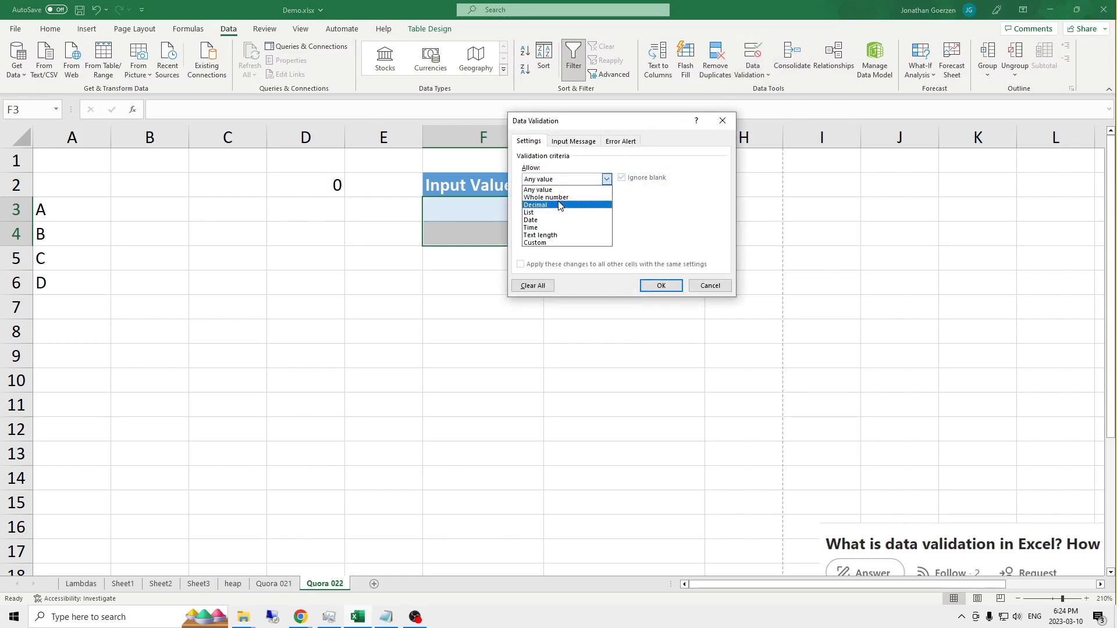
click(553, 212)
click(621, 143)
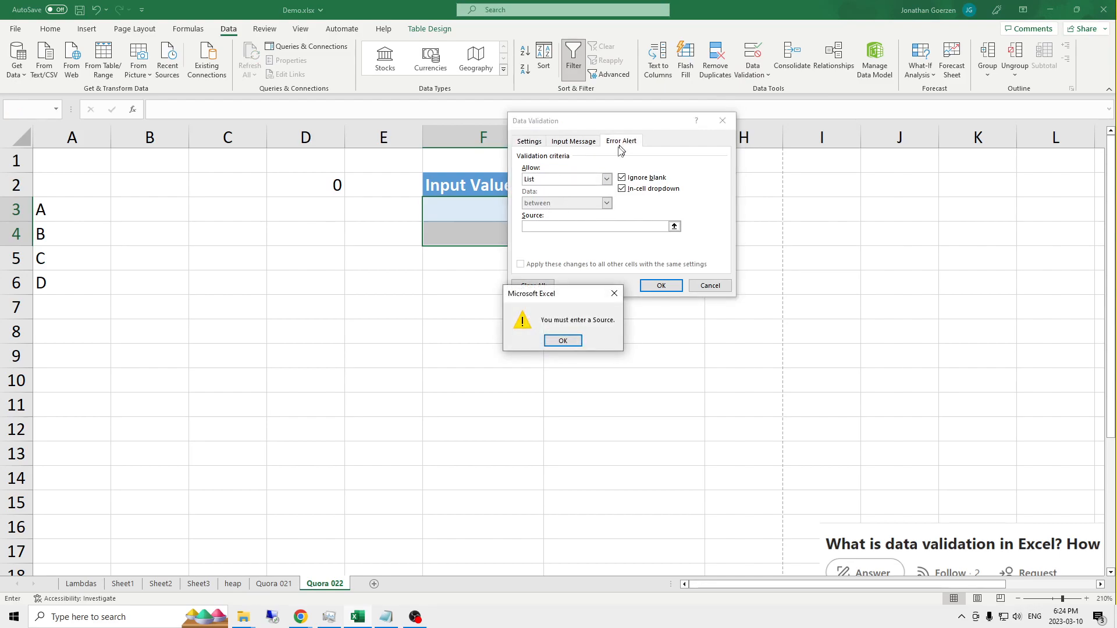
click(562, 341)
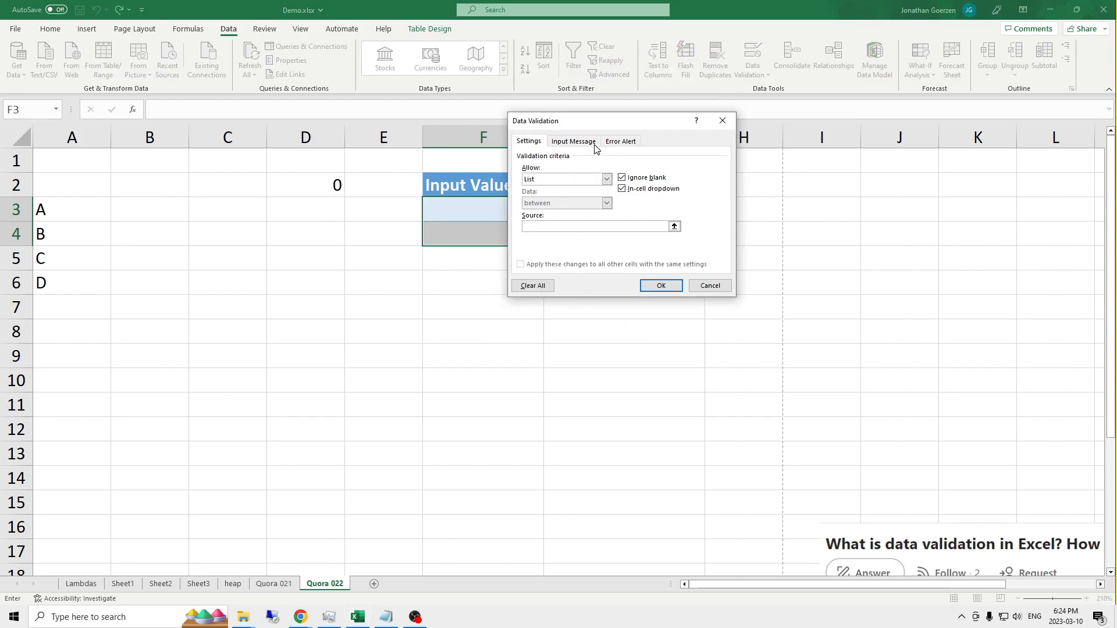
click(675, 227)
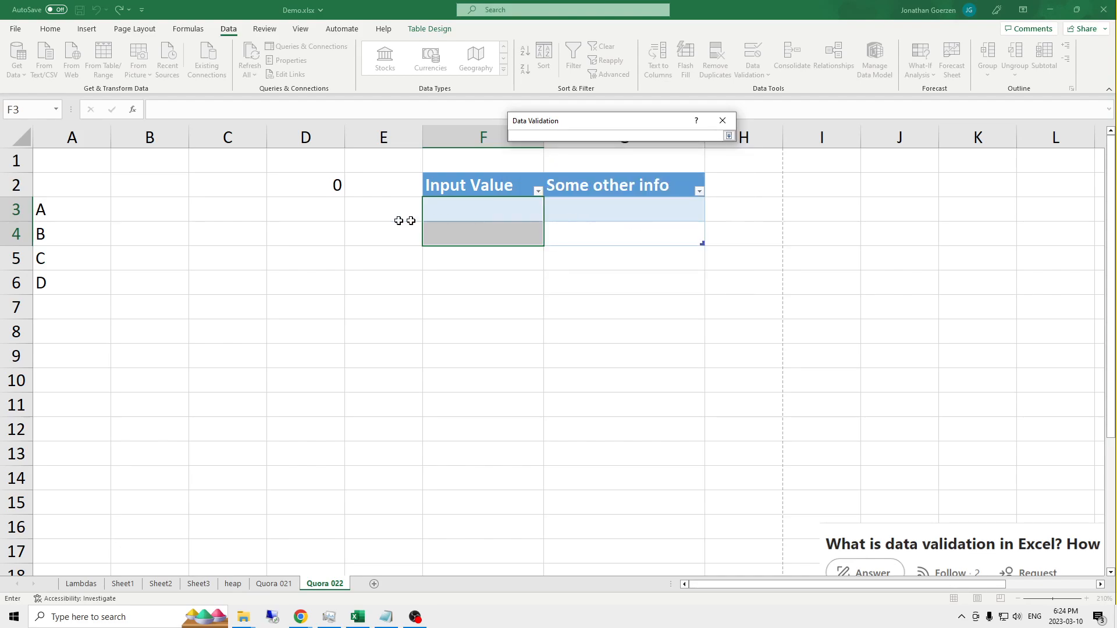
drag(72, 214, 72, 289)
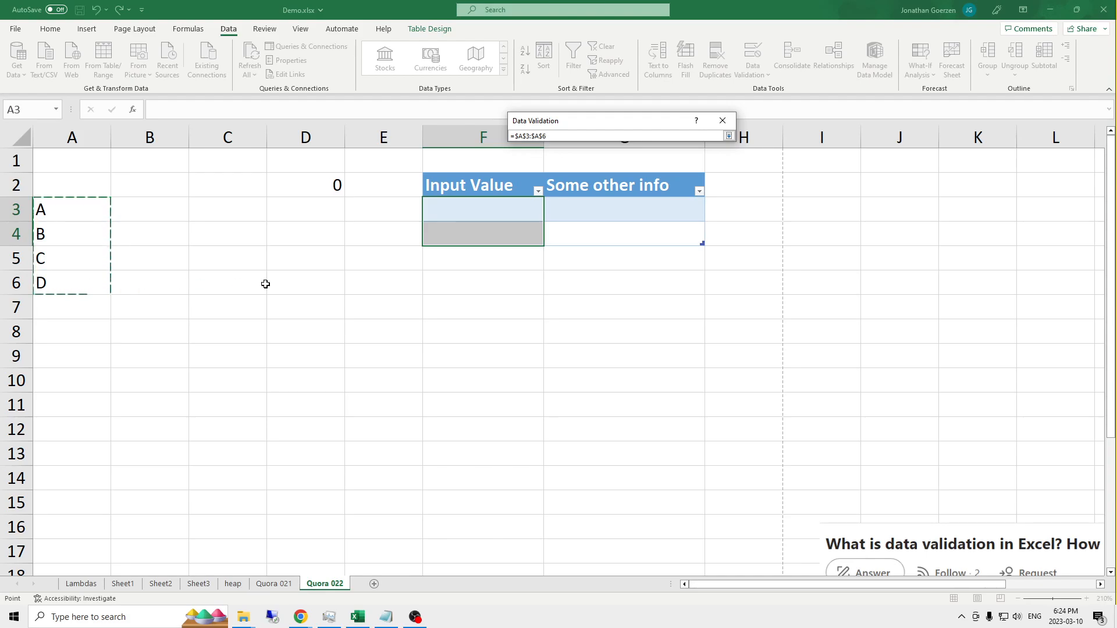
key(Return)
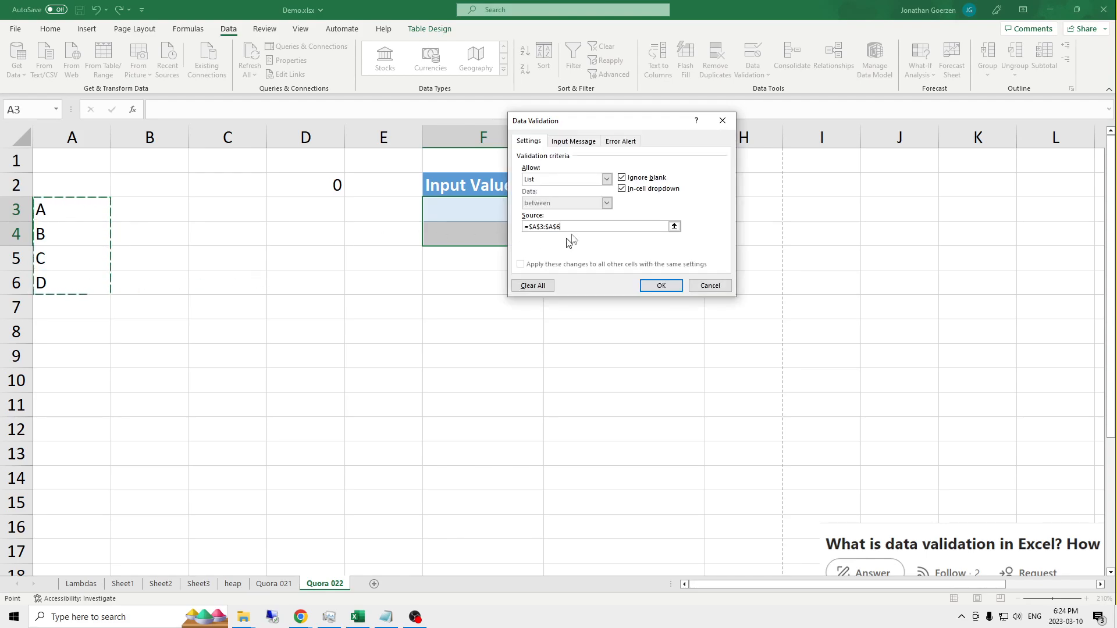
Step: Give the validation a Warning-style error alert titled Warning with the message "Select values A thru D", and apply the rule
click(618, 143)
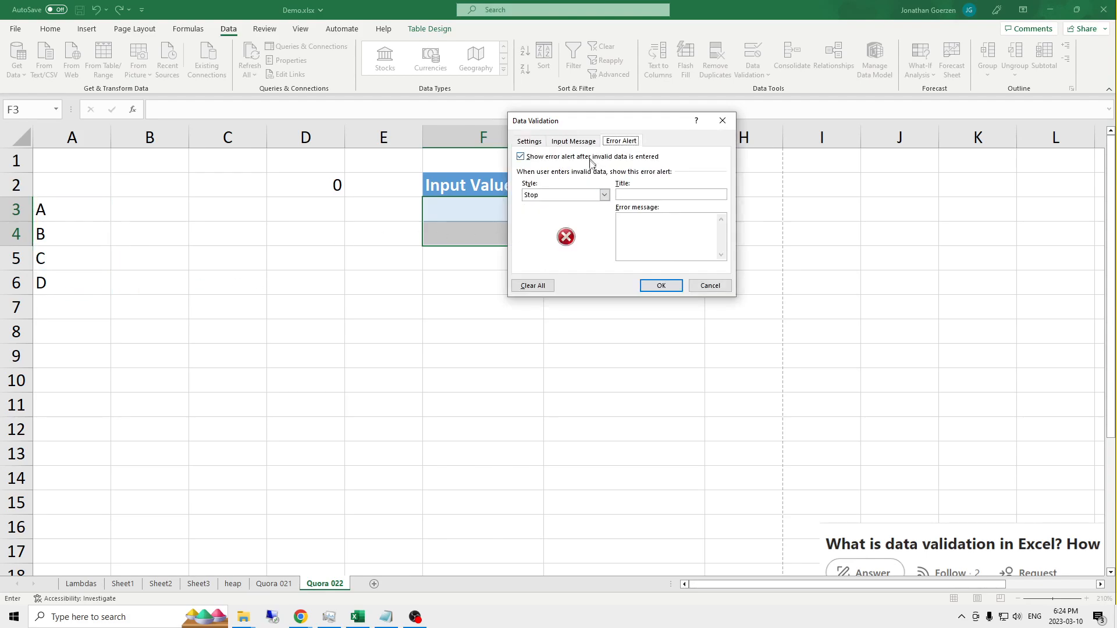
click(603, 195)
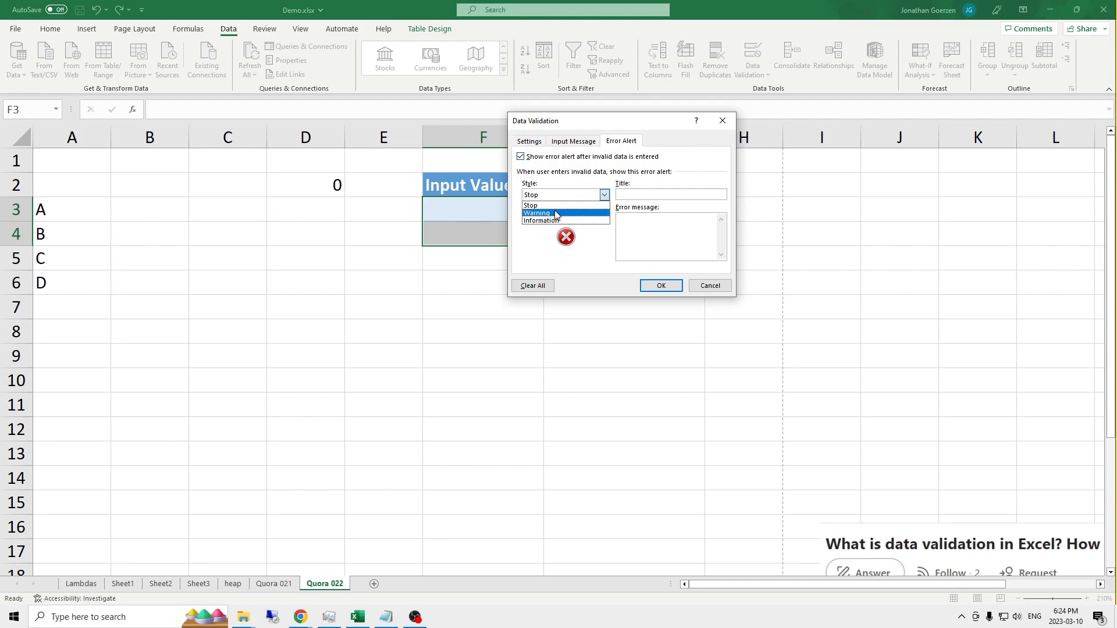
click(537, 212)
click(655, 193)
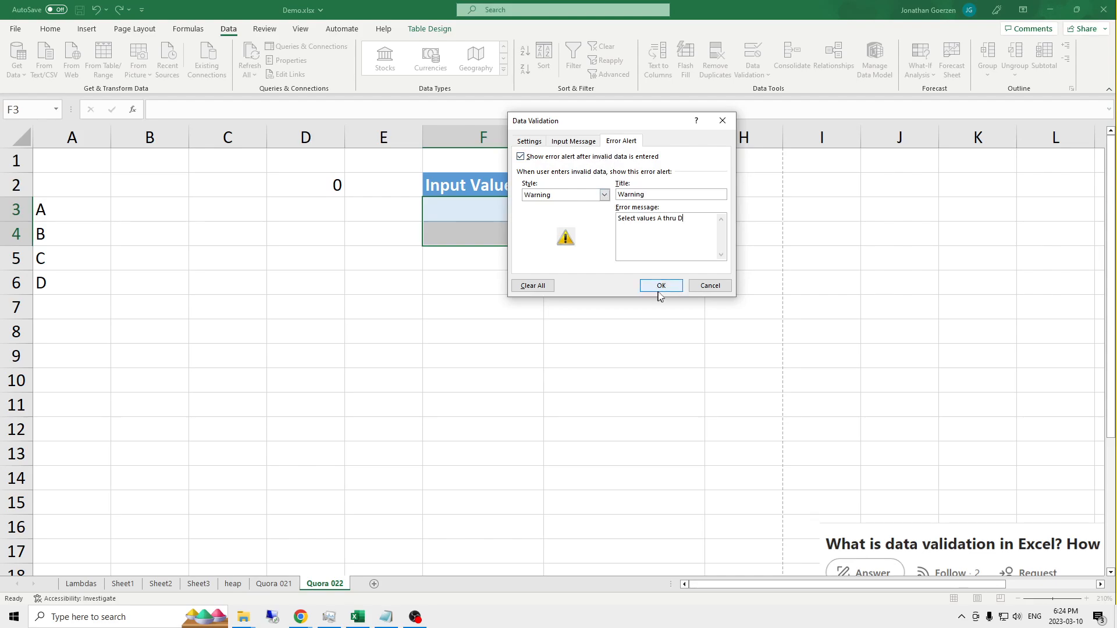
click(573, 146)
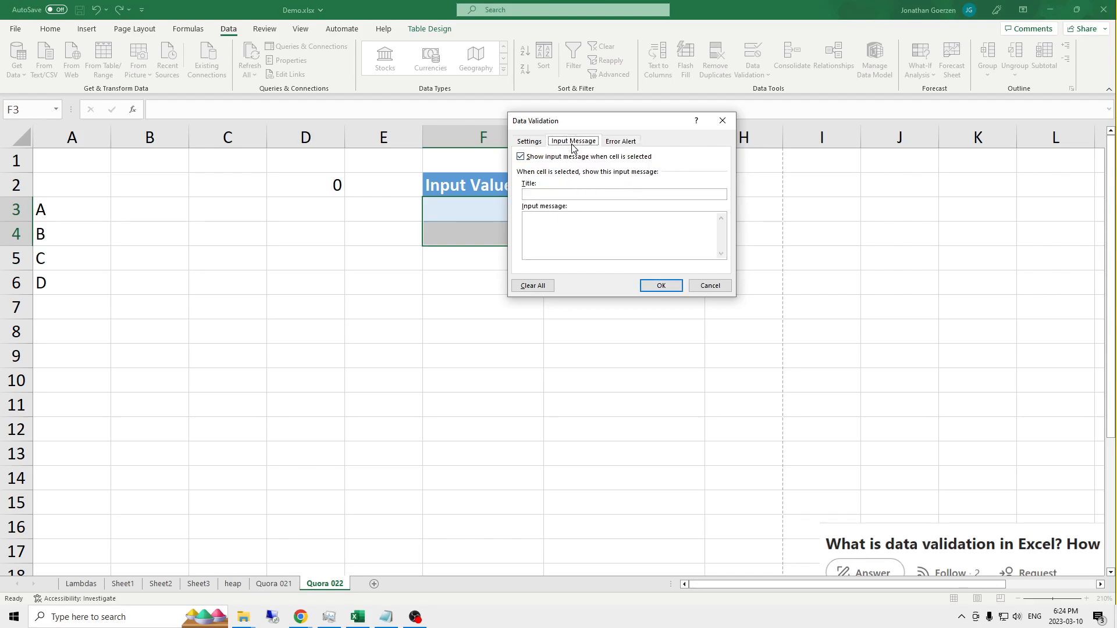
click(530, 144)
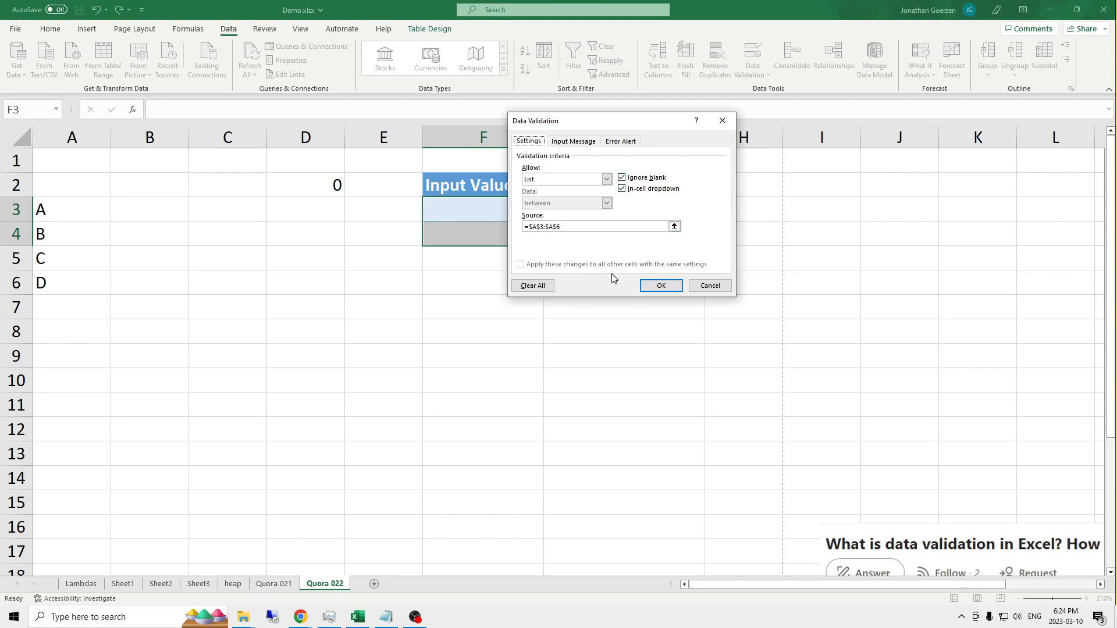
click(661, 286)
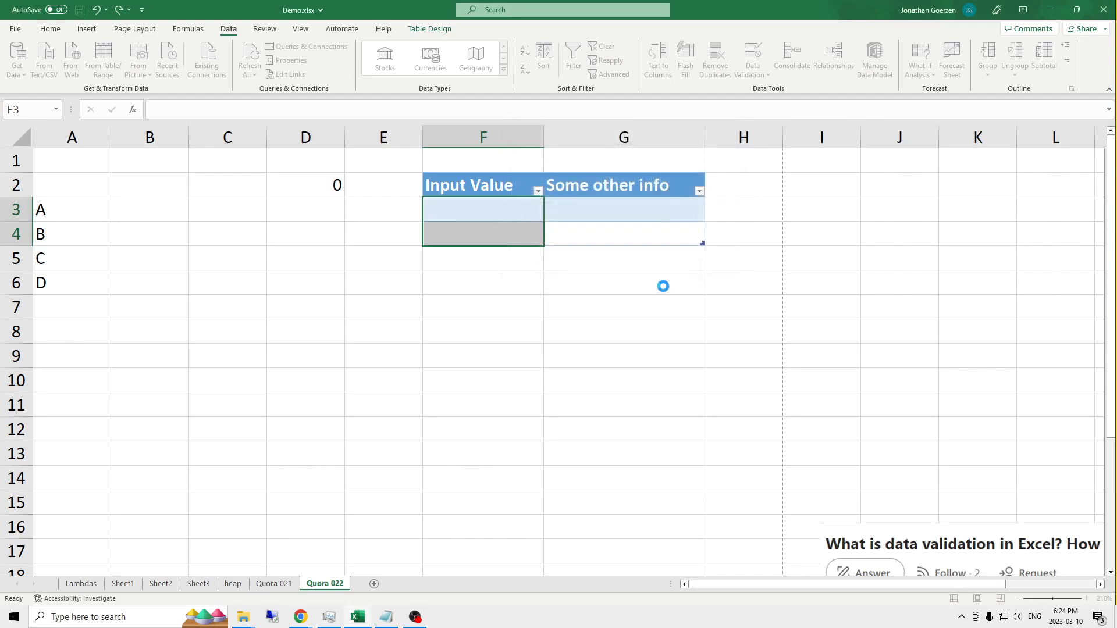
Step: Choose C from the validation list in cell F3 and select cell F4
click(527, 213)
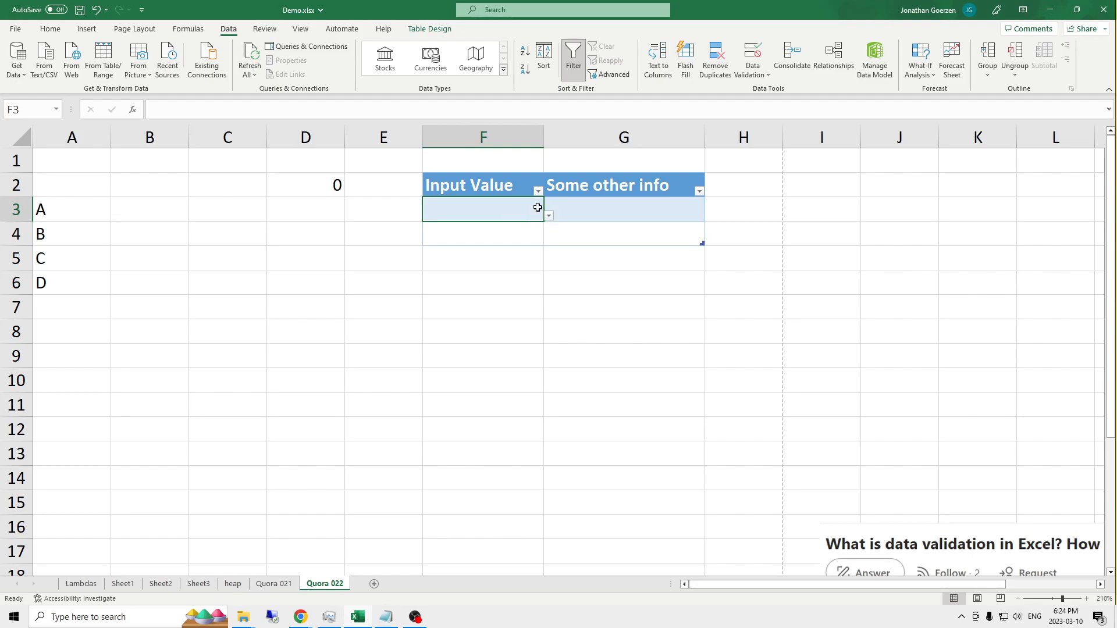
click(548, 217)
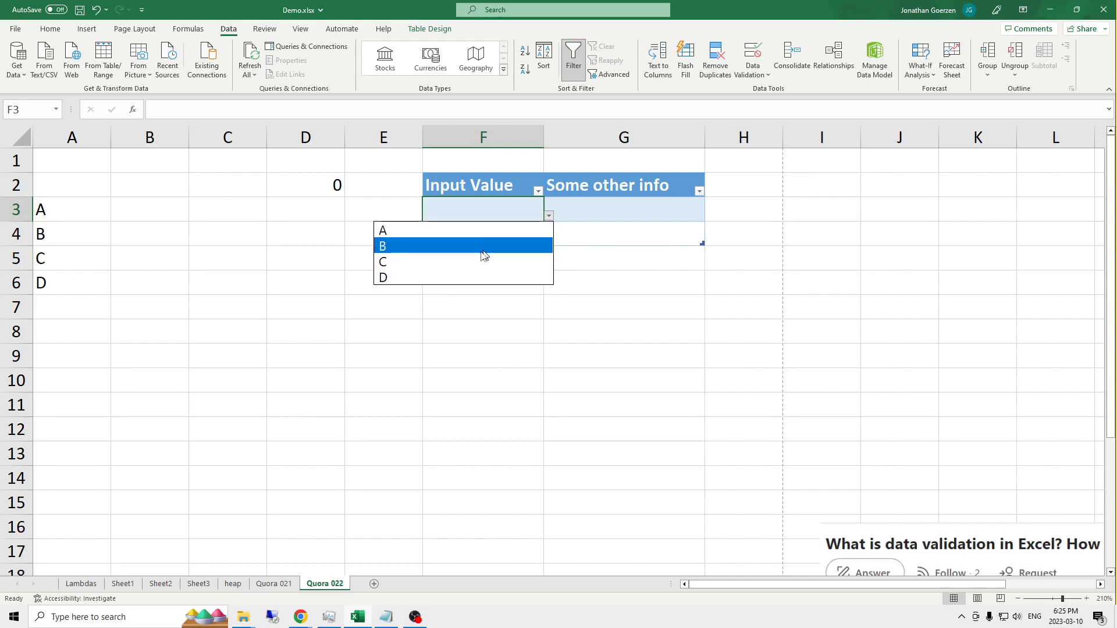
click(409, 269)
click(484, 238)
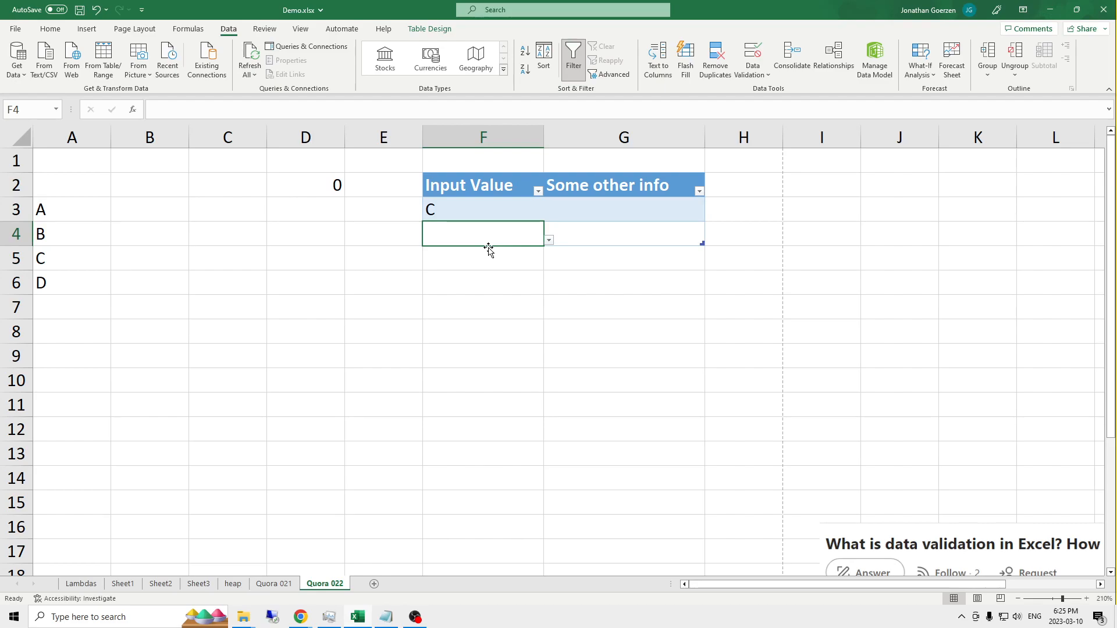
Step: Enter EEEEE in cell F4 and accept the value despite the validation warning
text(EEEEE)
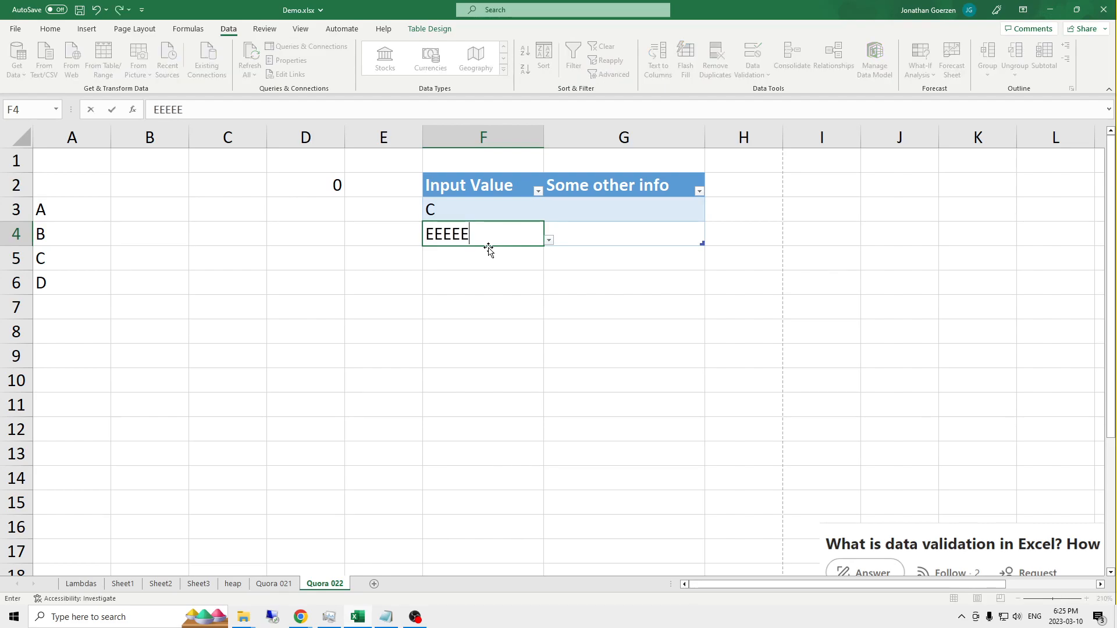
key(Return)
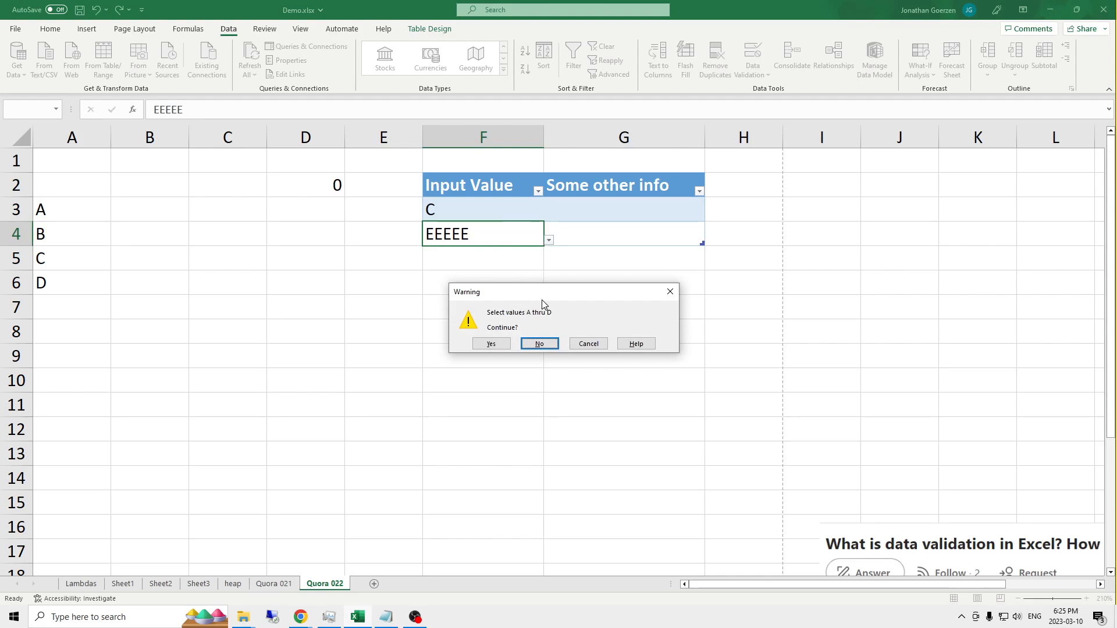
click(492, 344)
click(499, 239)
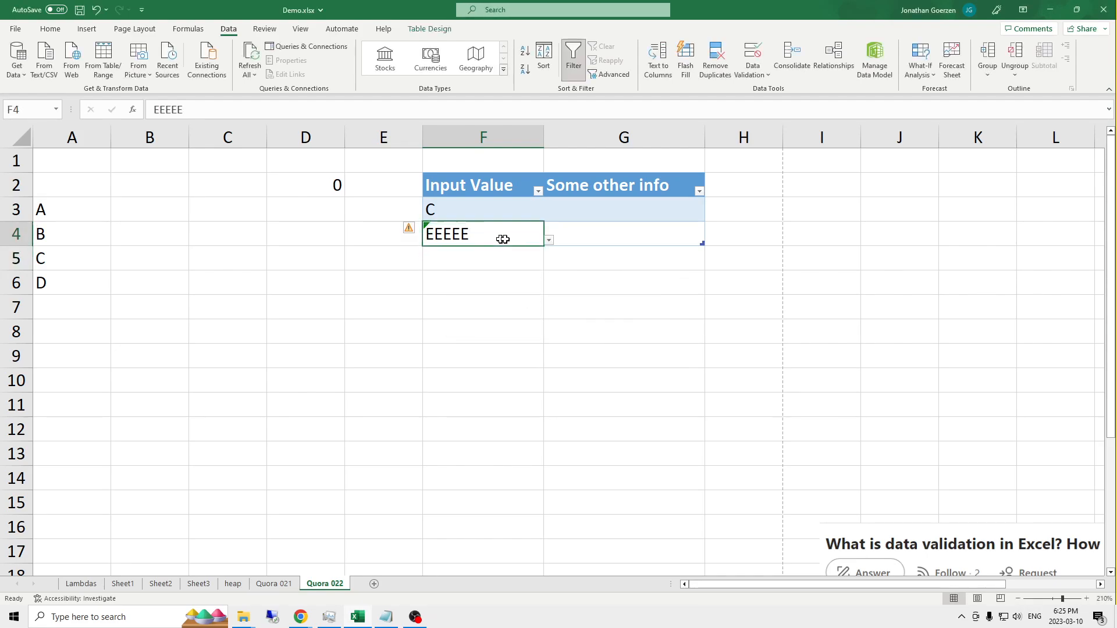
Step: Replace the entry in cell F4 with B from its validation list
click(551, 240)
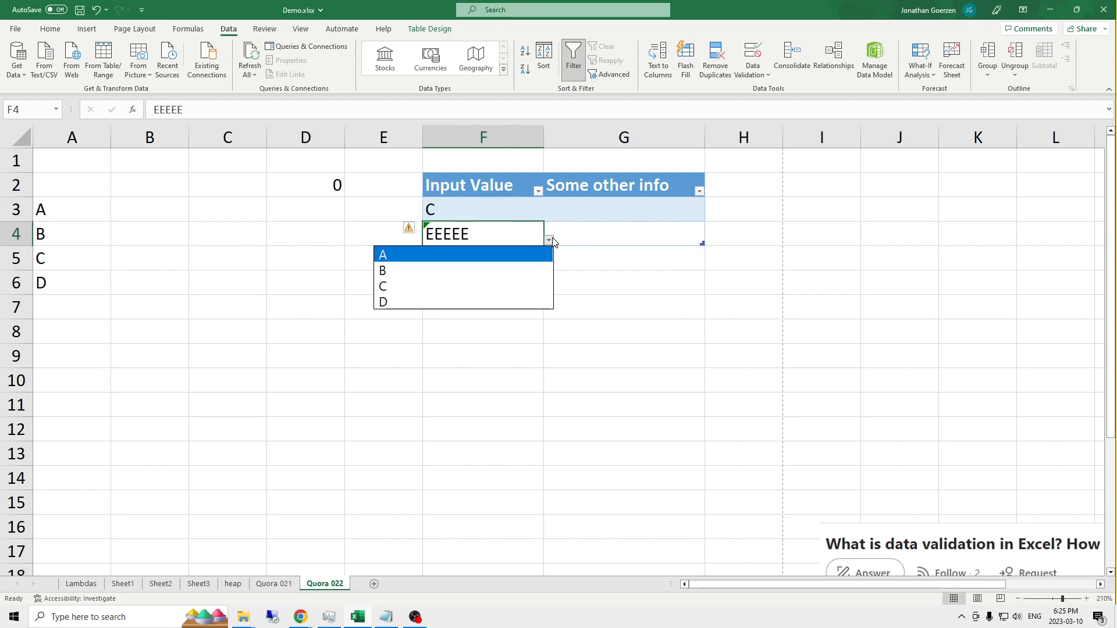
click(484, 269)
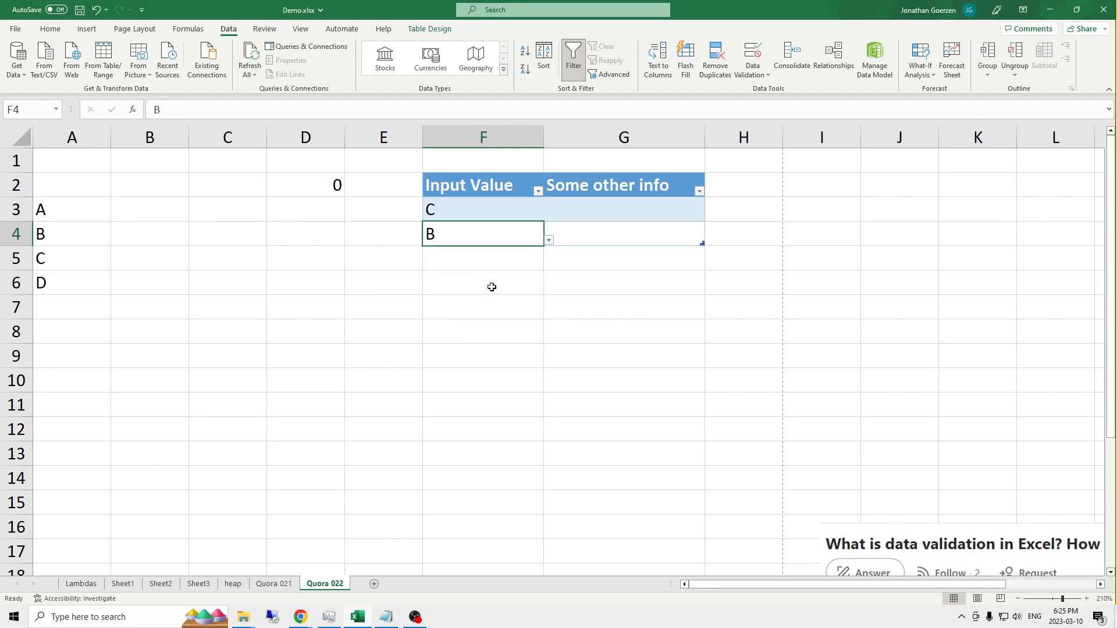
click(491, 286)
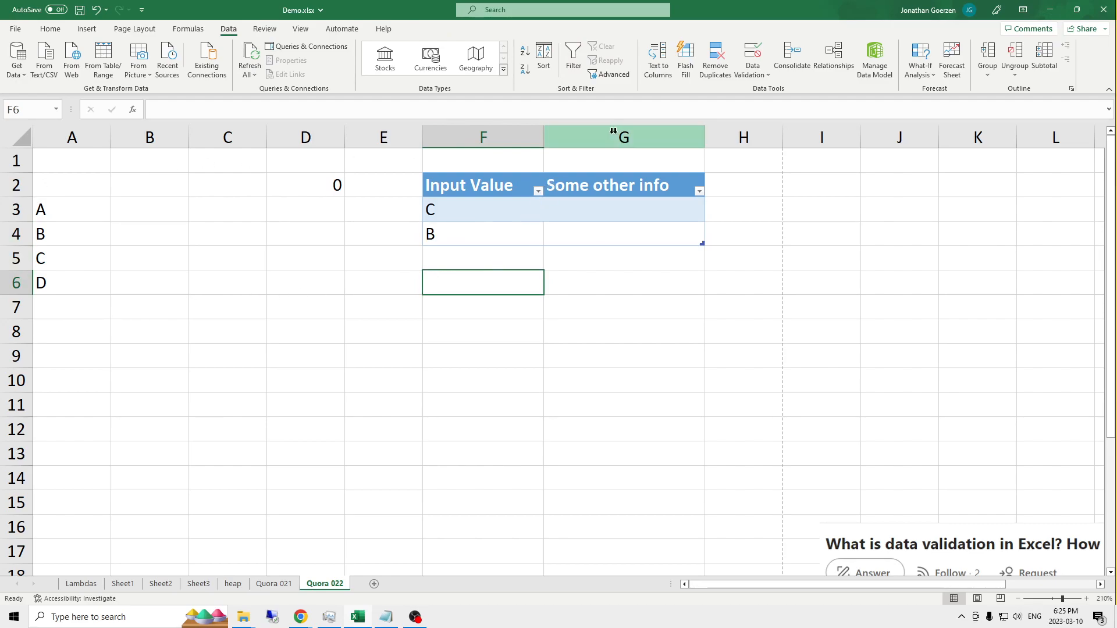
click(479, 216)
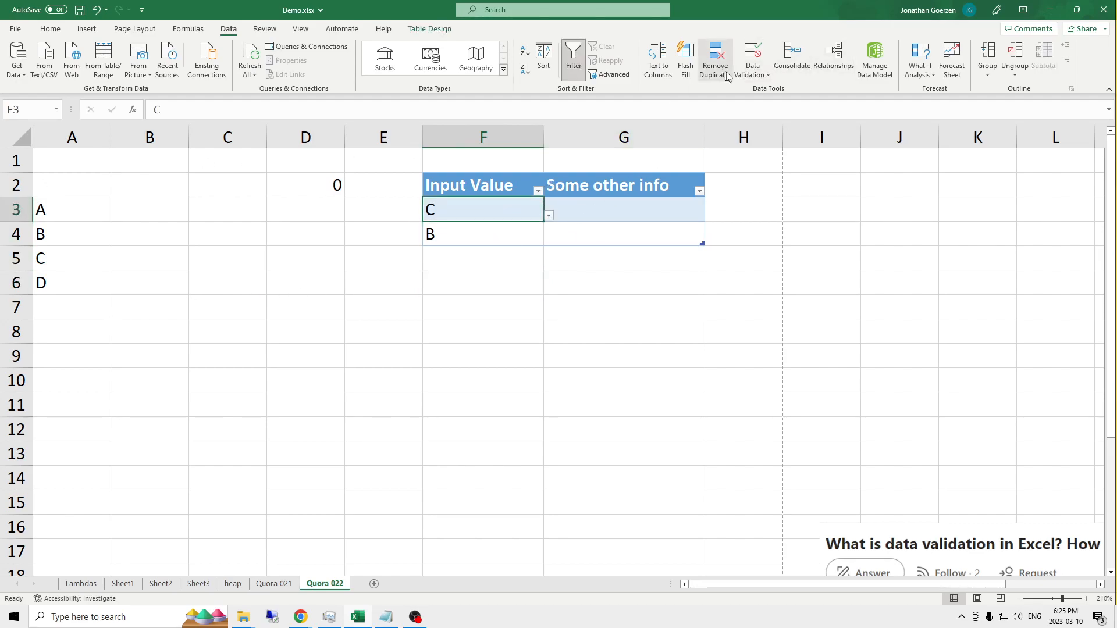
click(753, 75)
click(774, 91)
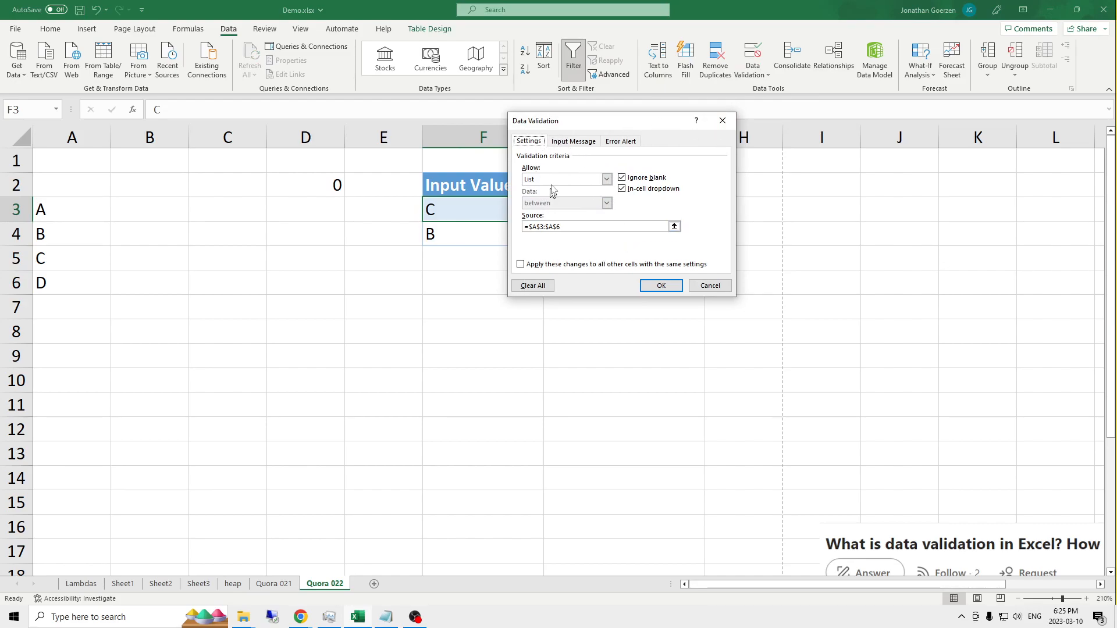
click(607, 180)
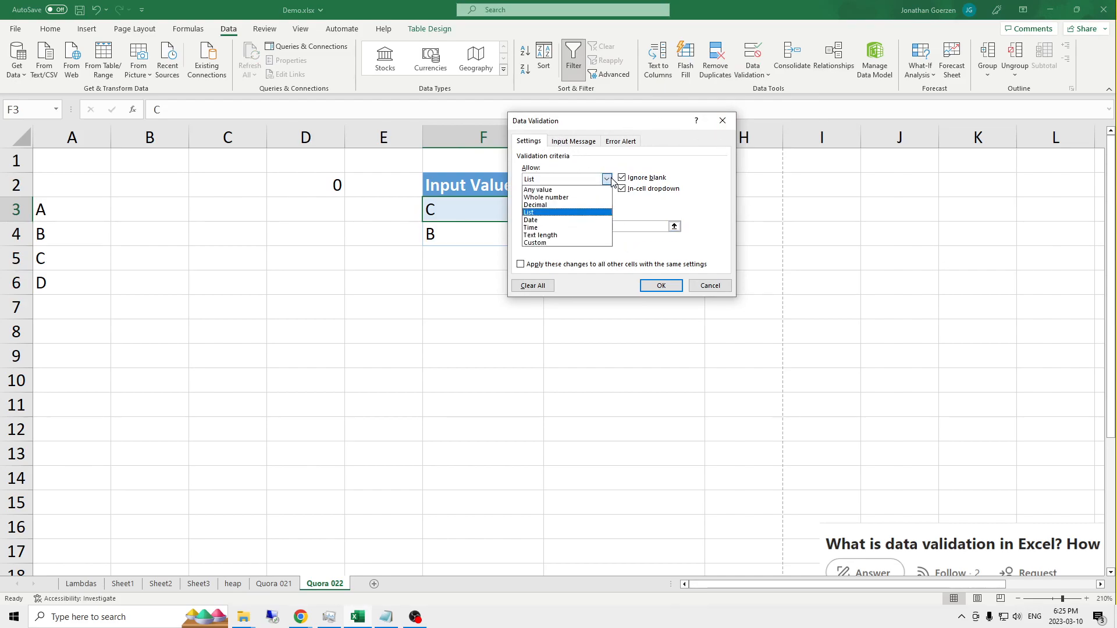
click(711, 285)
click(711, 285)
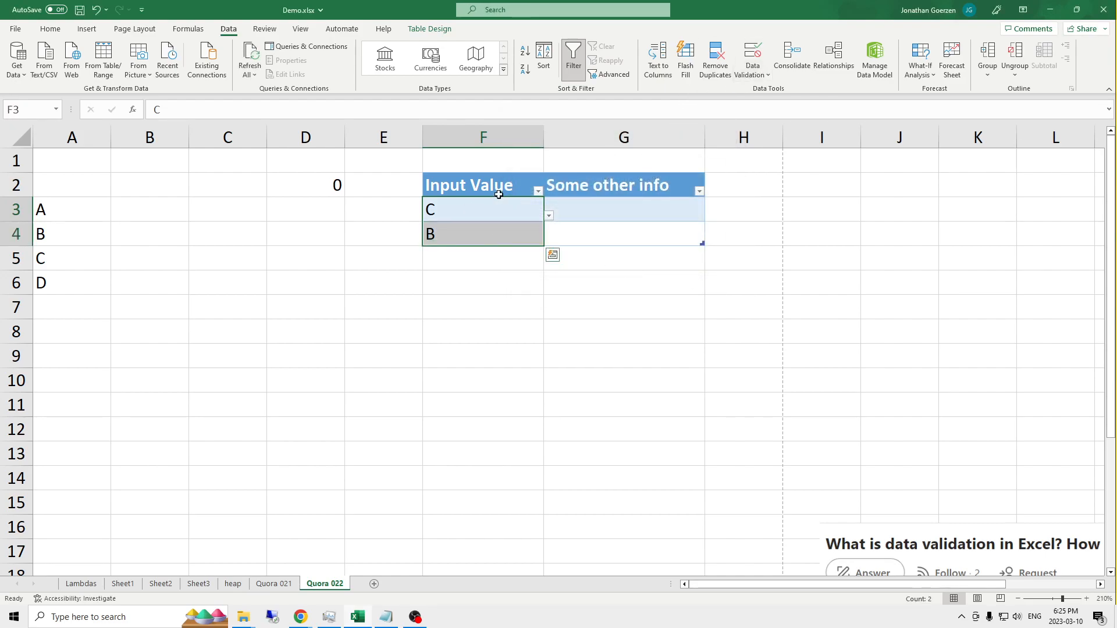
Step: Change the validation of F3:F4 to Custom with the formula =IF(F3="A", TRUE, FALSE), applied to all other cells with the same settings
click(756, 73)
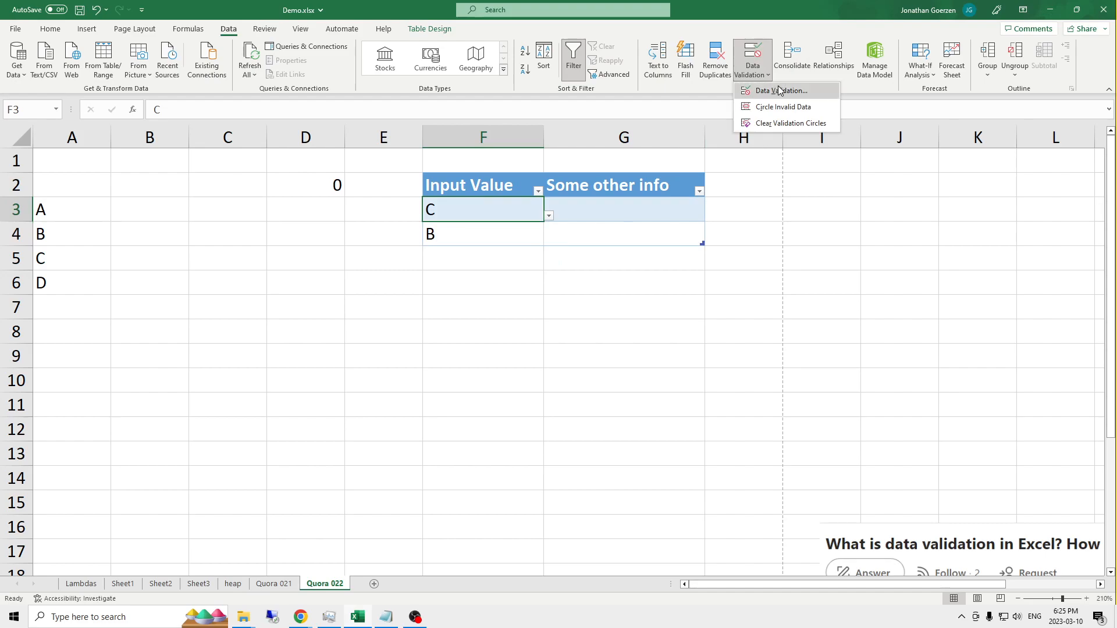
click(780, 91)
click(536, 265)
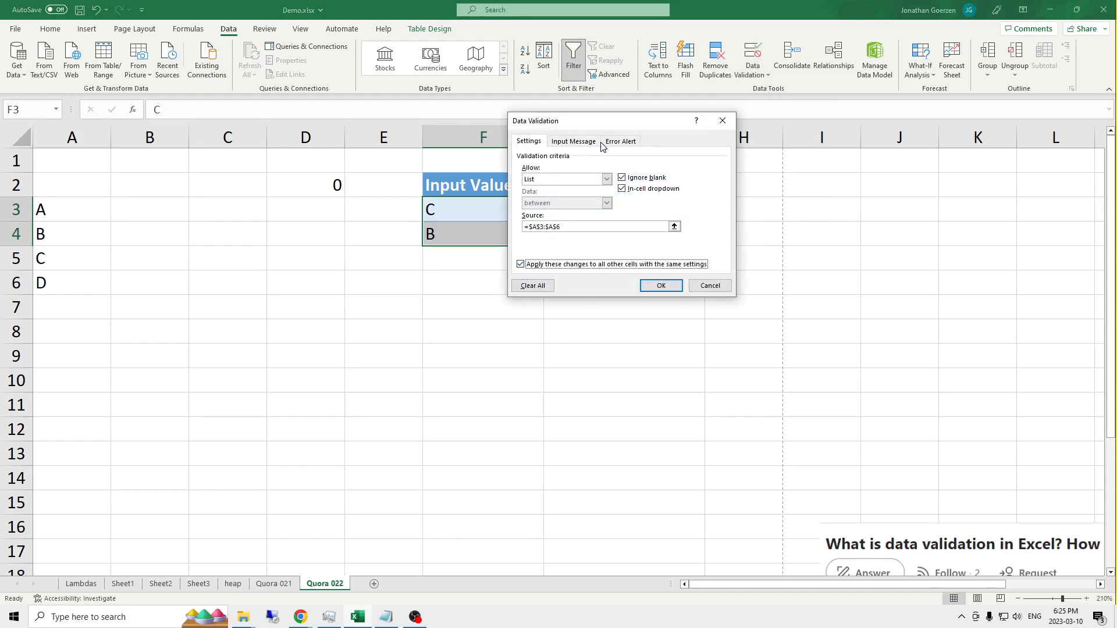
drag(630, 129, 770, 129)
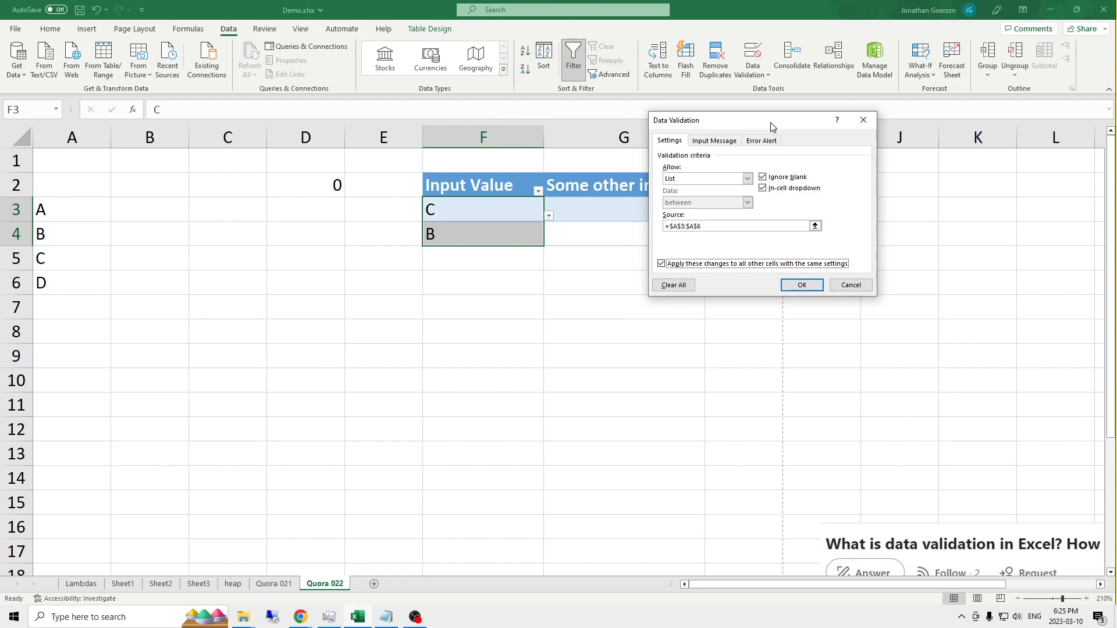
click(747, 180)
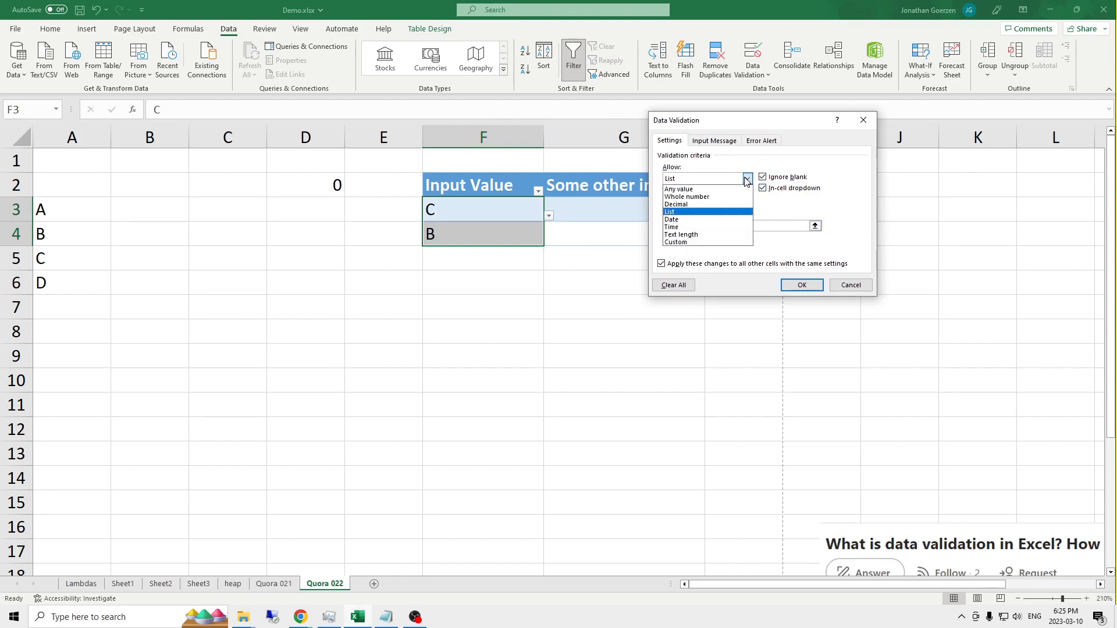
click(690, 242)
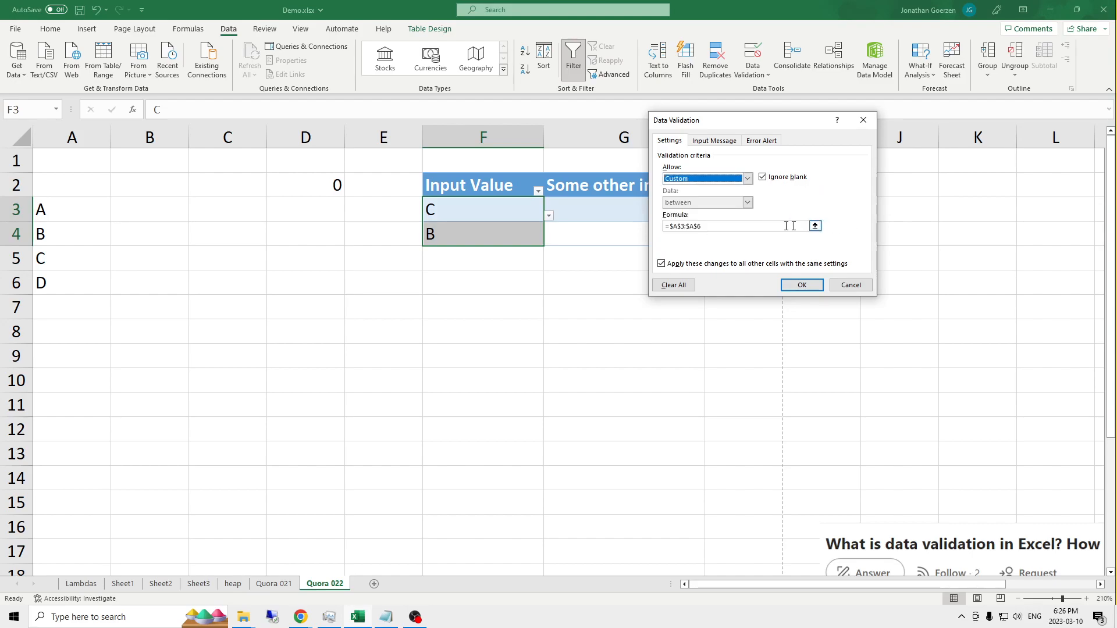
drag(704, 225, 671, 226)
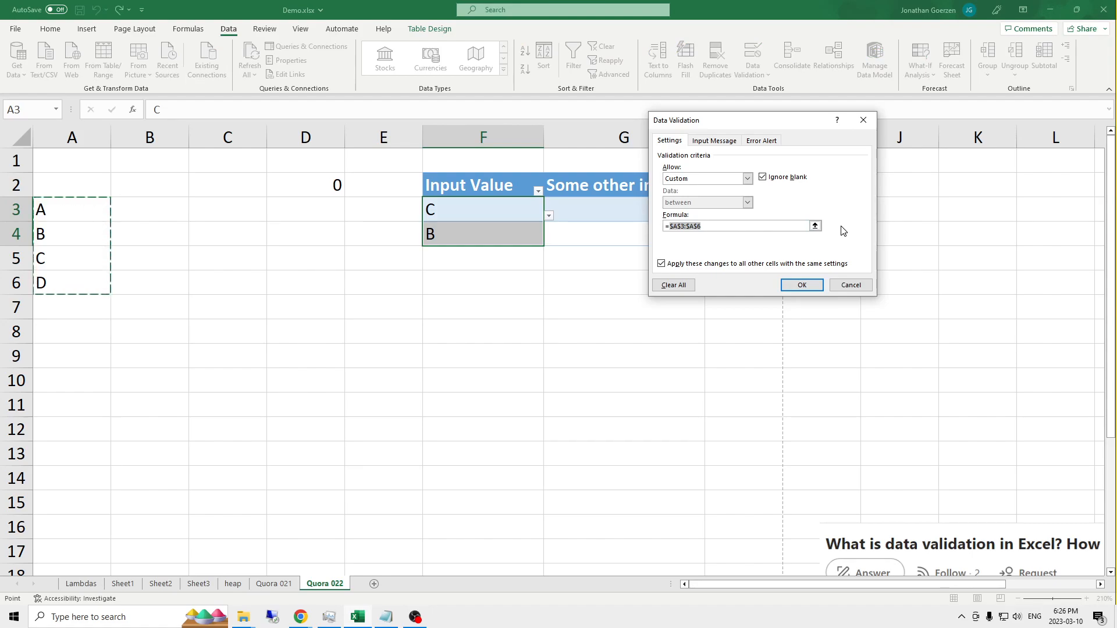
text(IF(F3="A", TRUE, FALSE)
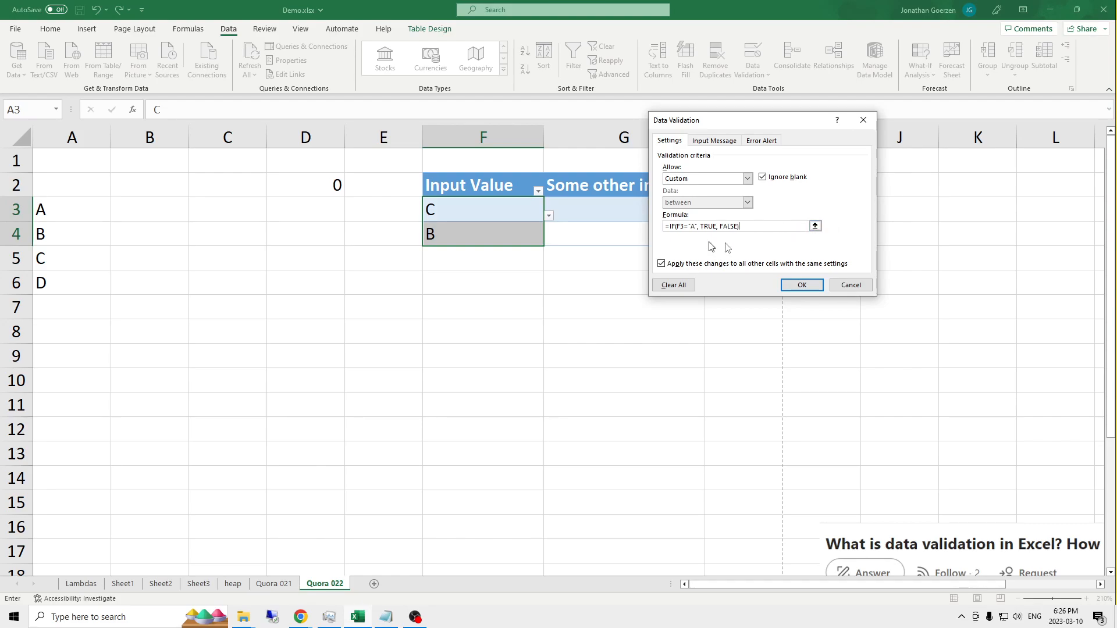
click(801, 287)
Step: Check the error options flagged on cell F3 and enter A in cells F3 and F4
click(448, 210)
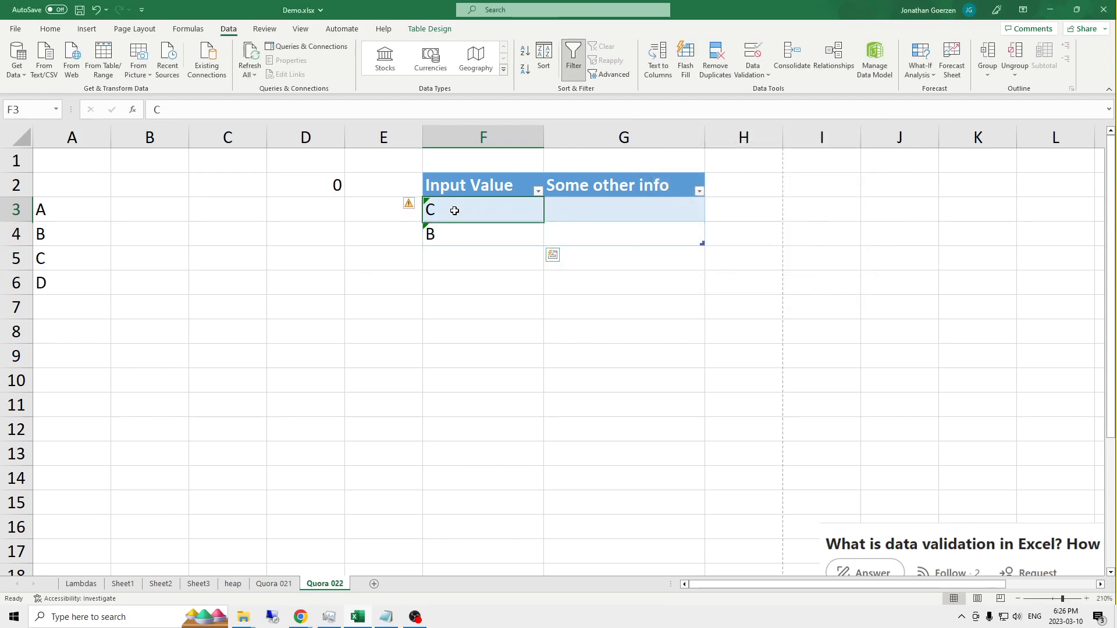
click(407, 204)
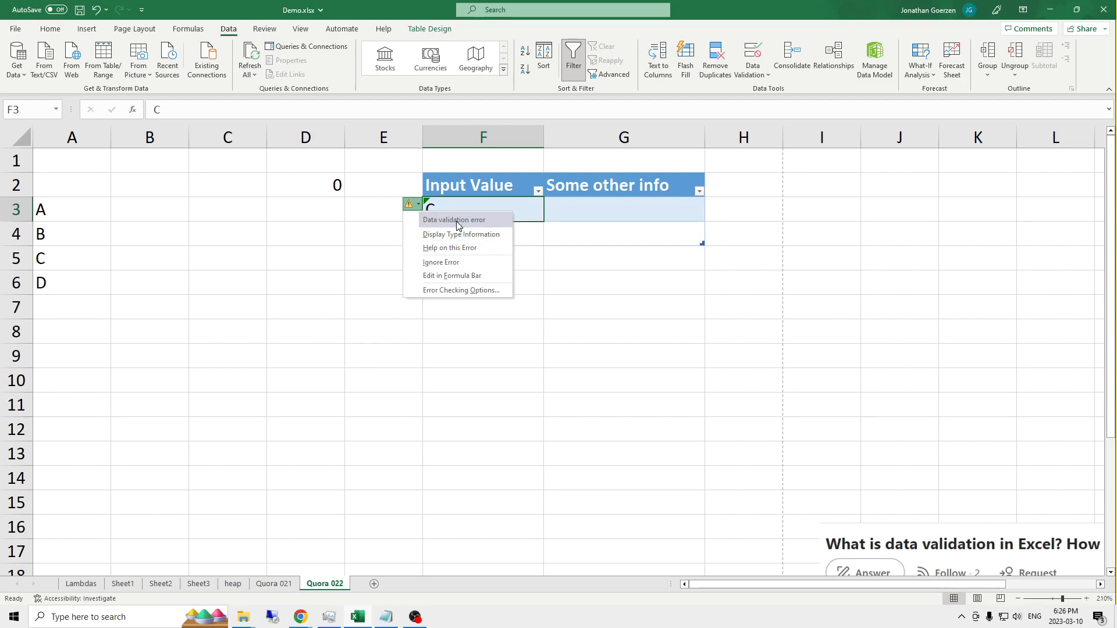
click(545, 211)
text(A)
key(Return)
text(A)
key(Return)
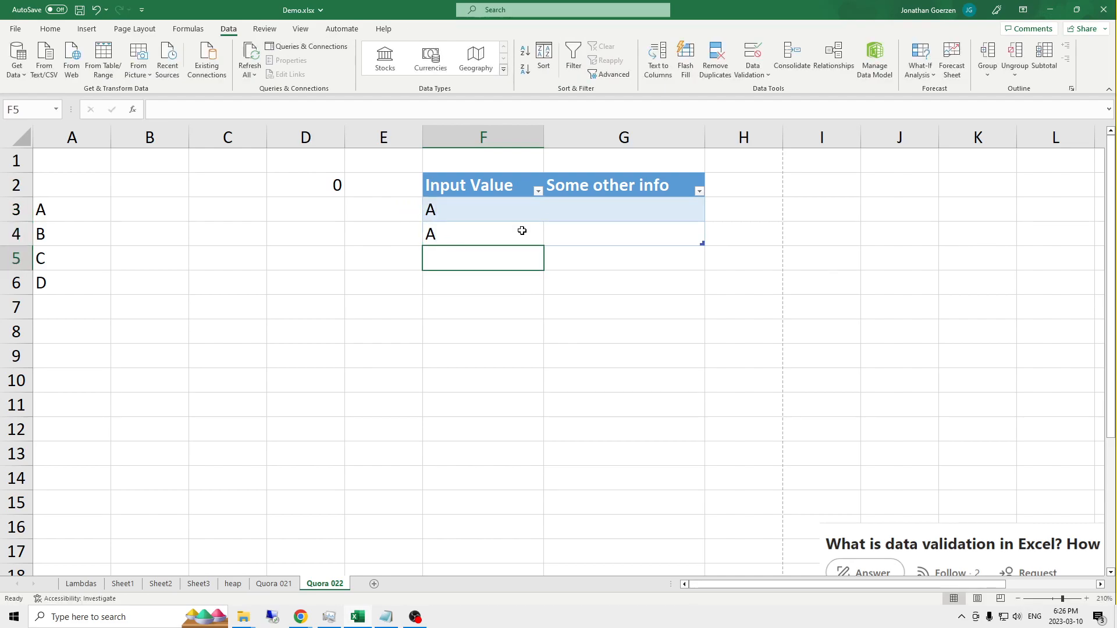
Step: Enter B in cell F4 and accept the value despite the validation warning
click(521, 231)
text(B)
key(Return)
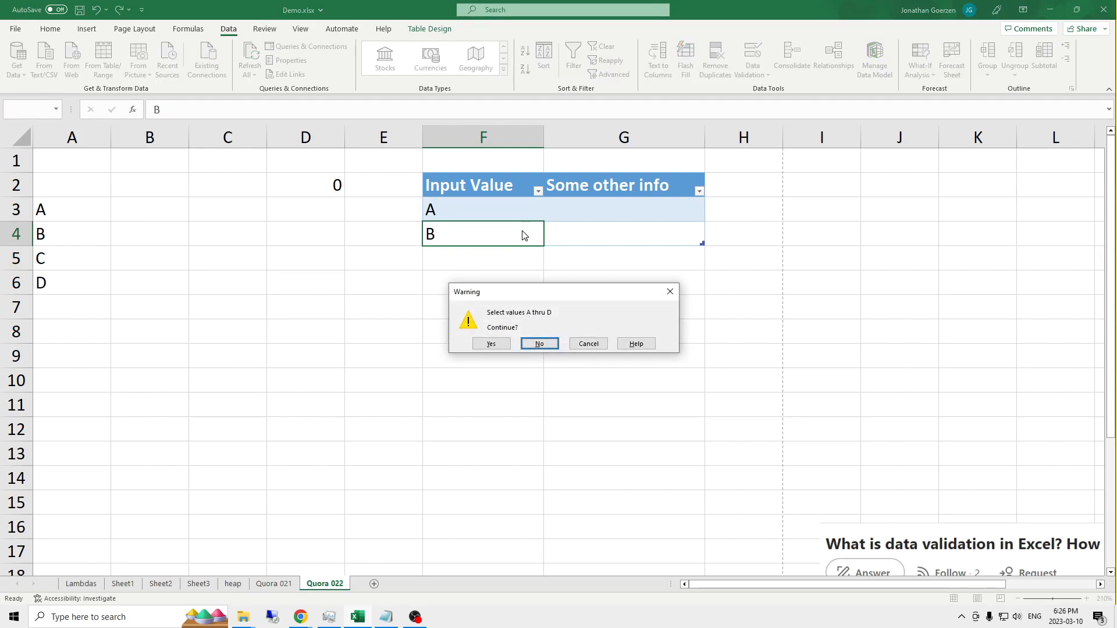
click(490, 344)
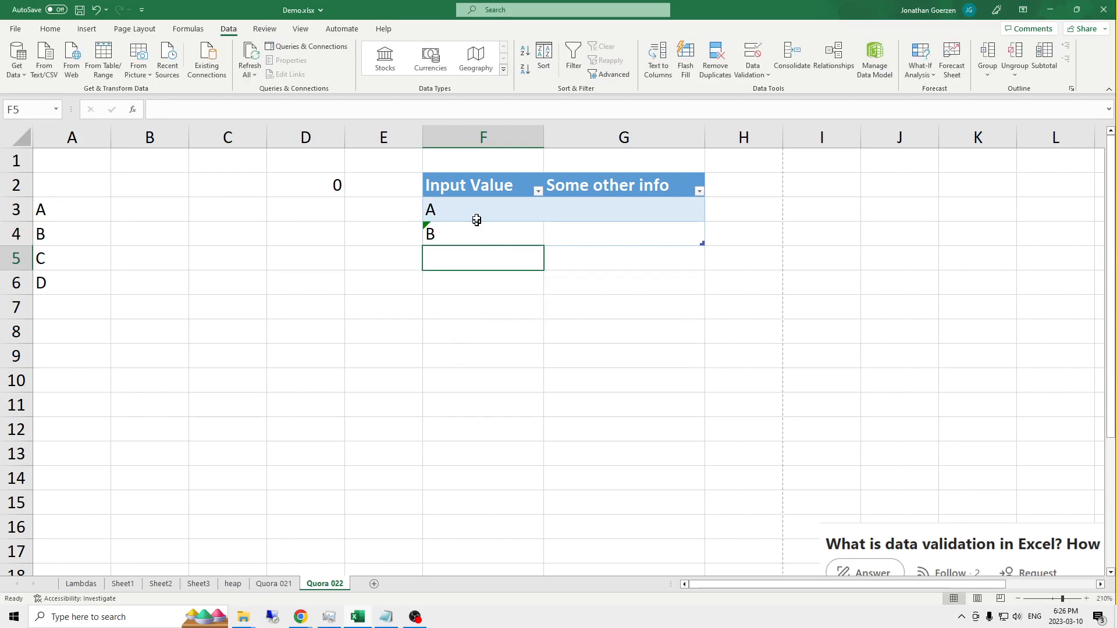
Step: Review the custom validation formula of cells F3:F4 and leave the settings without changes
click(471, 204)
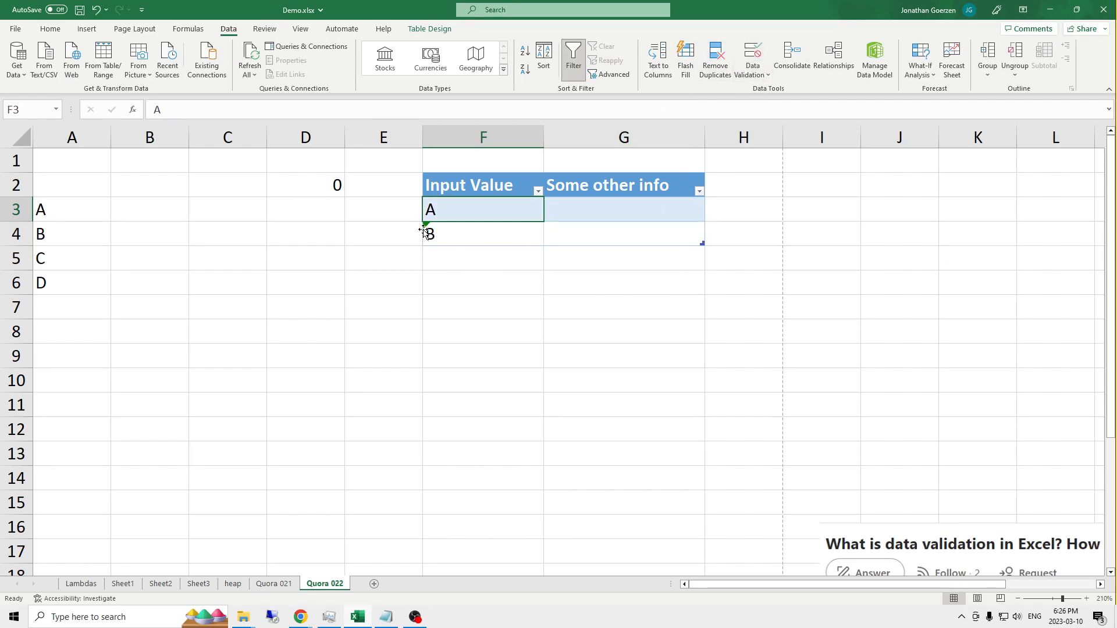
click(456, 230)
click(466, 207)
drag(466, 207, 460, 222)
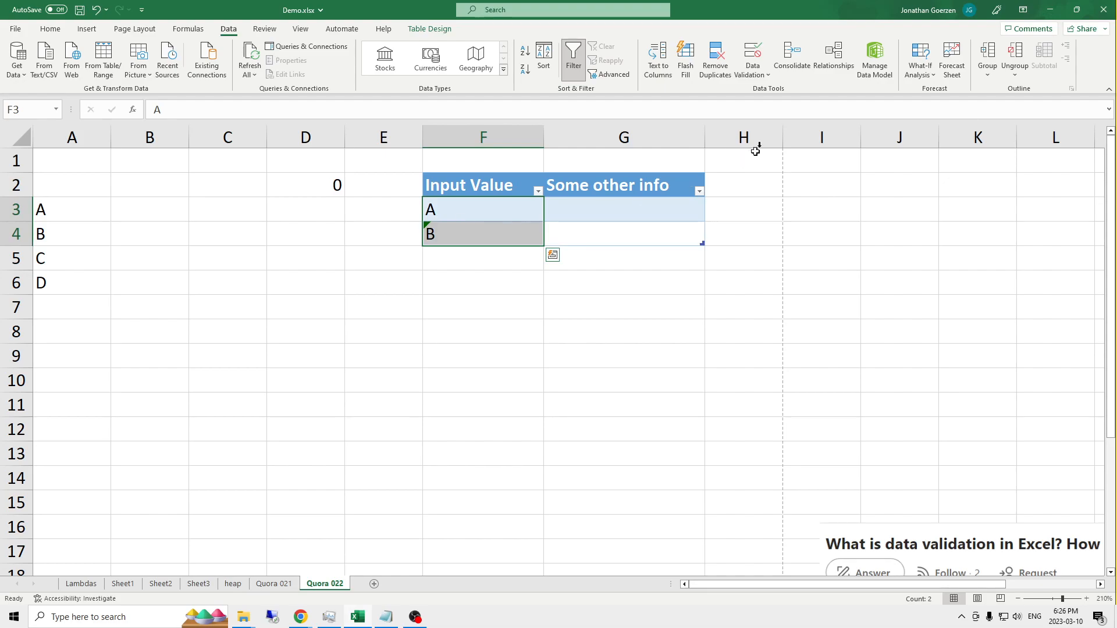
click(762, 80)
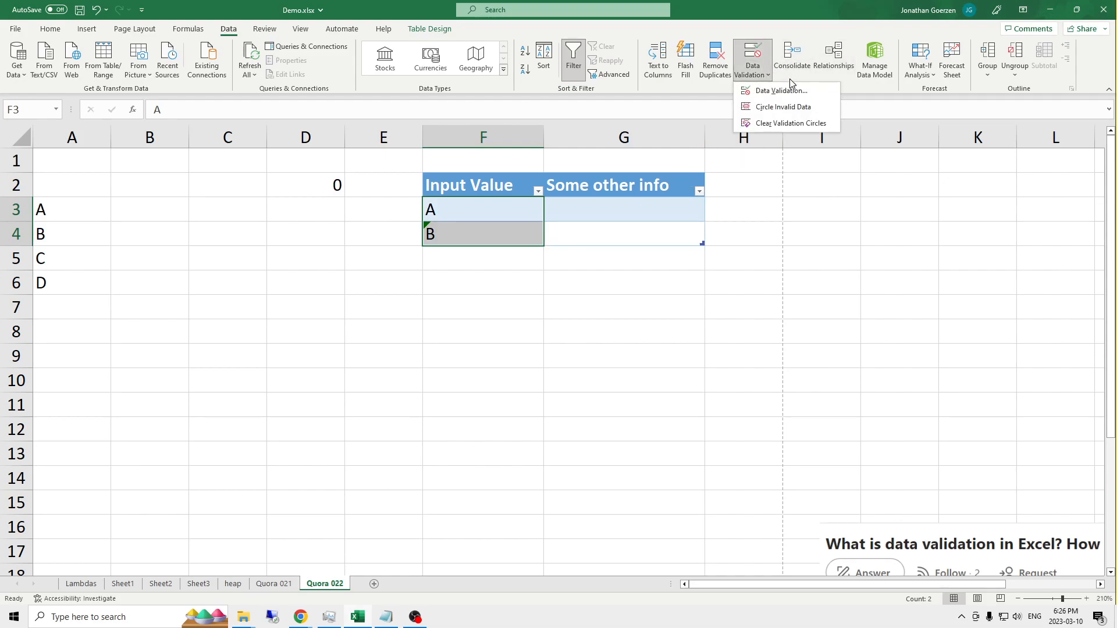
click(782, 91)
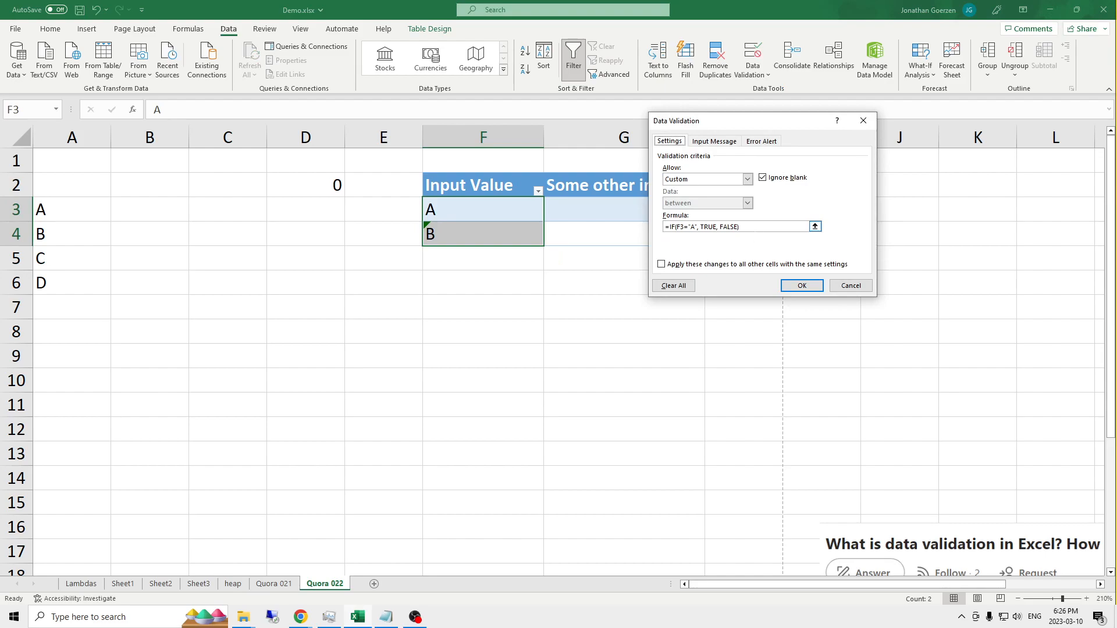
click(755, 227)
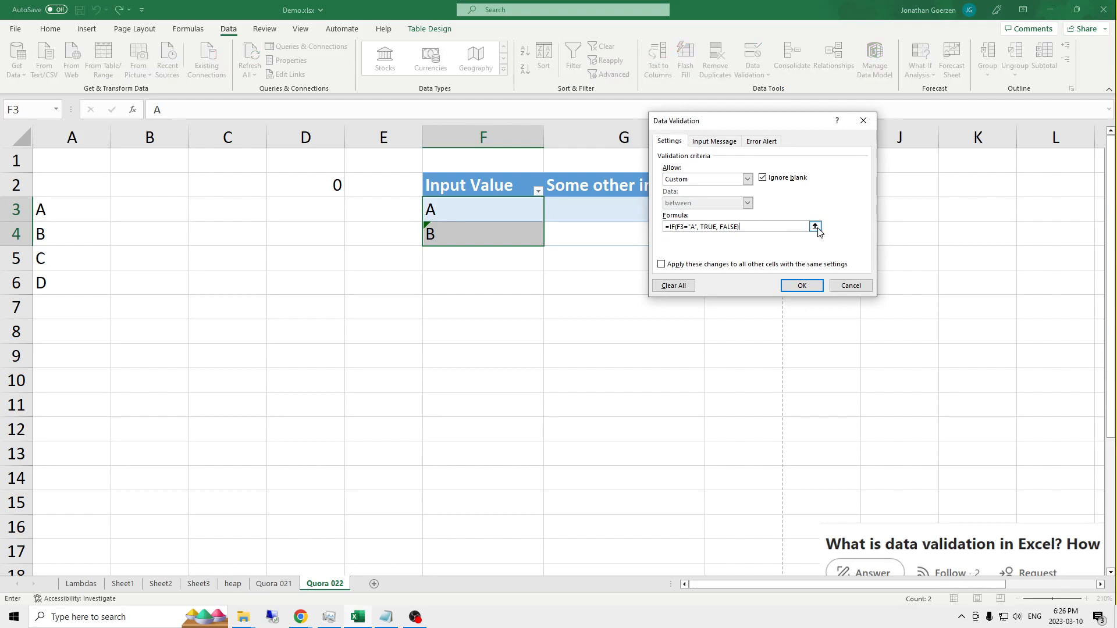
click(851, 285)
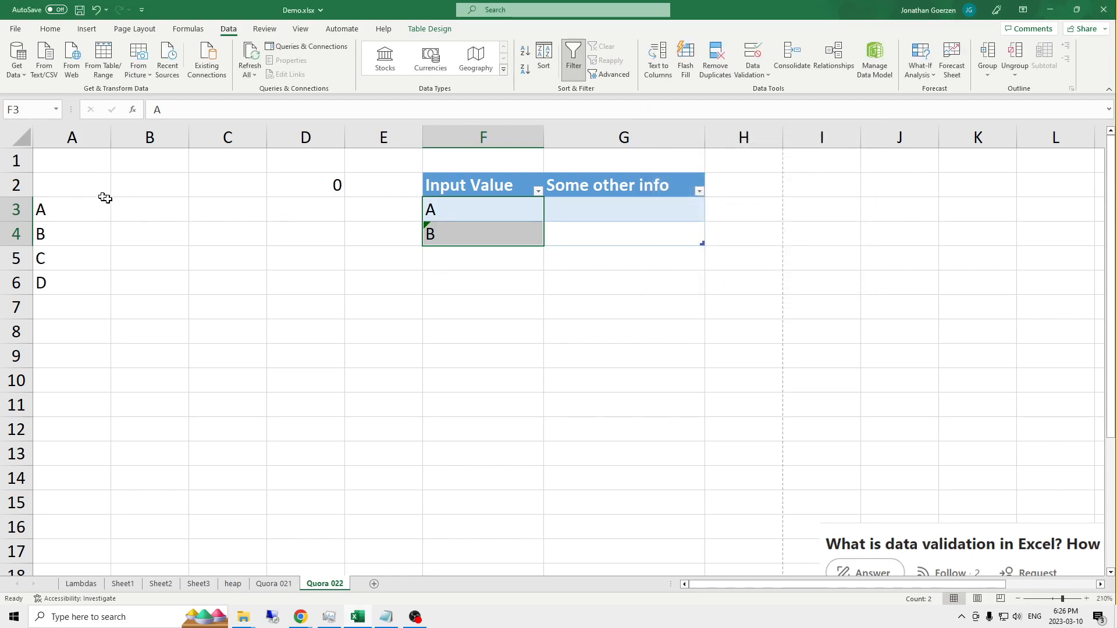
Step: Enter the formula =SEQUENCE(4, 1, 0, 1) in cell B3 and check the cells it fills
click(153, 230)
click(155, 203)
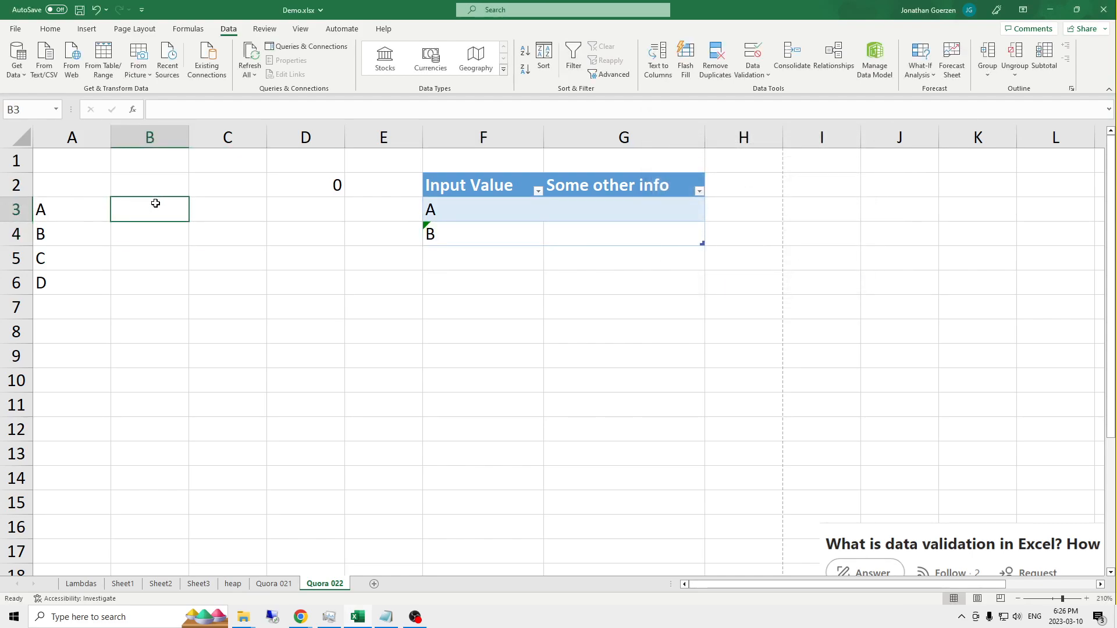
text(=SEQ)
key(Tab)
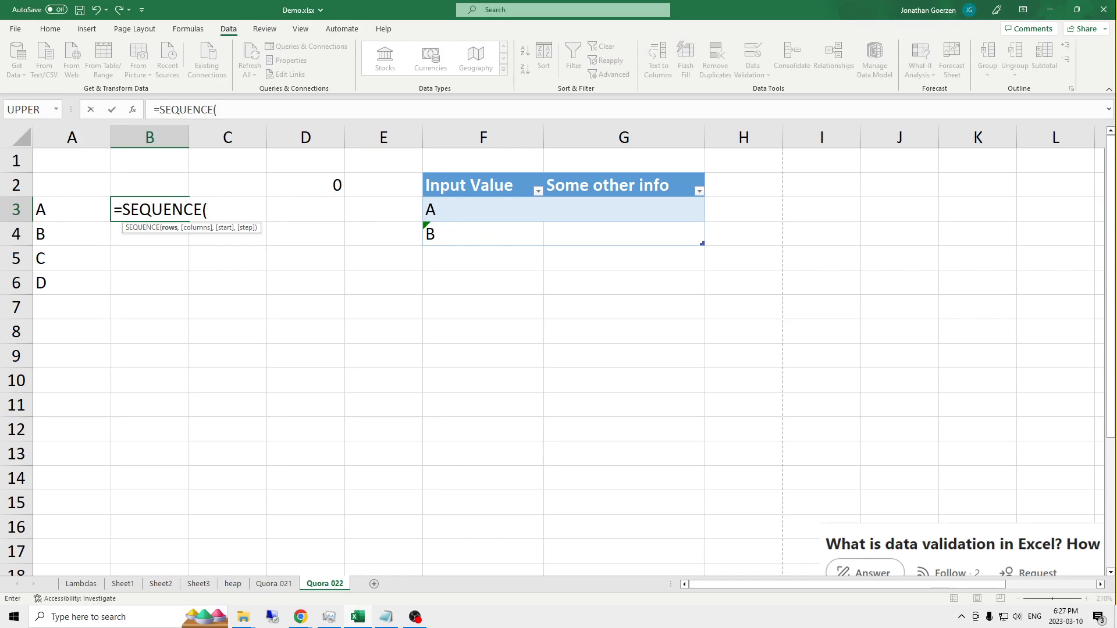
text(4, 1, 0, )
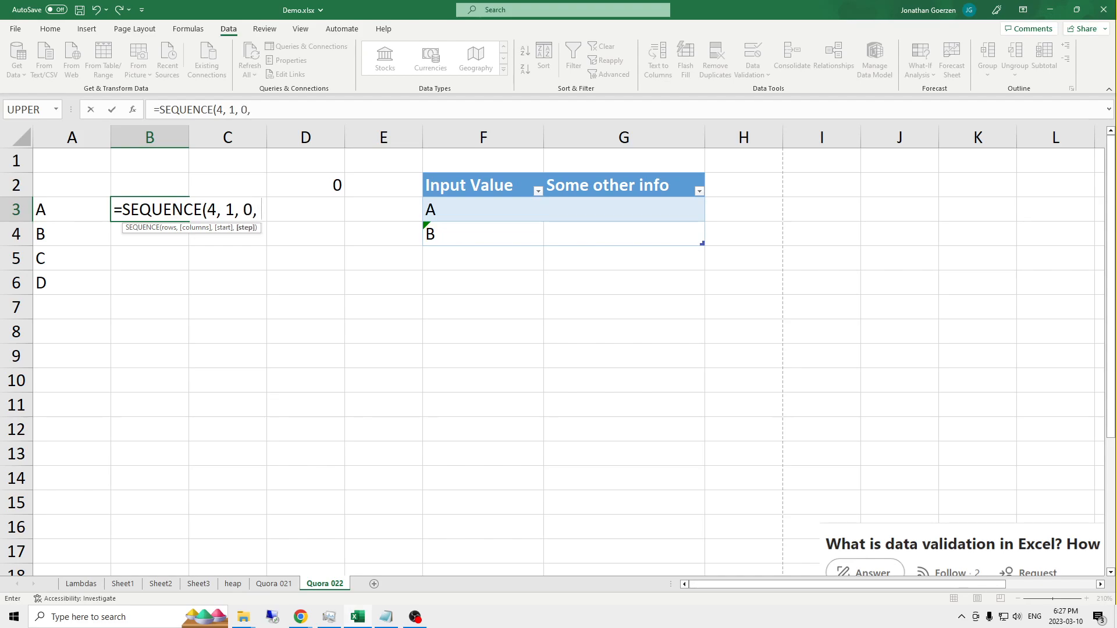
text(1))
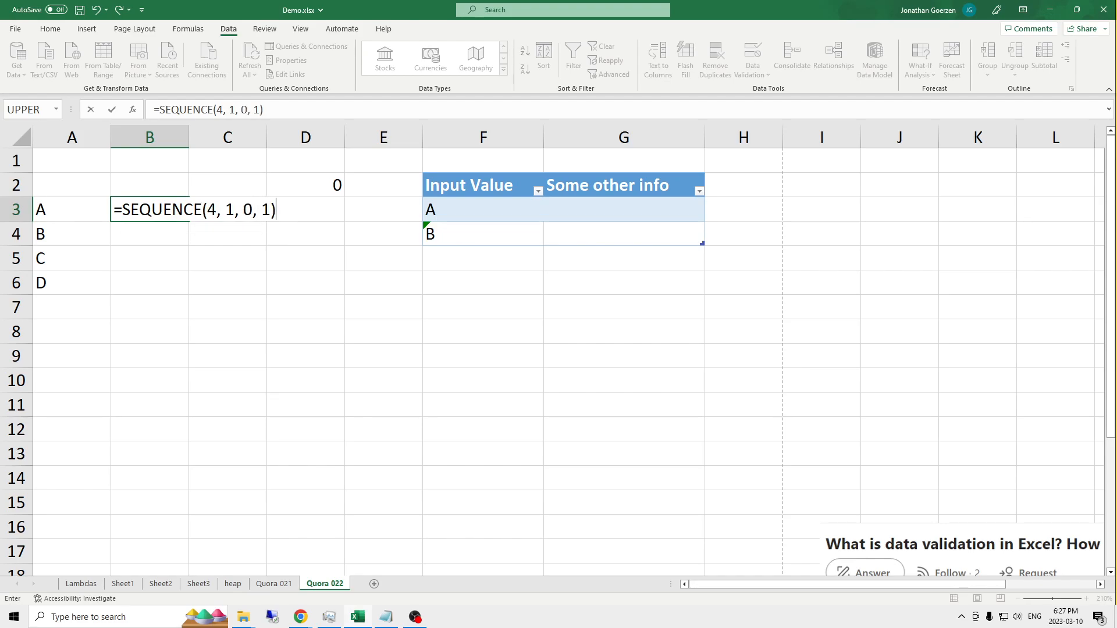
key(Return)
drag(180, 209, 180, 273)
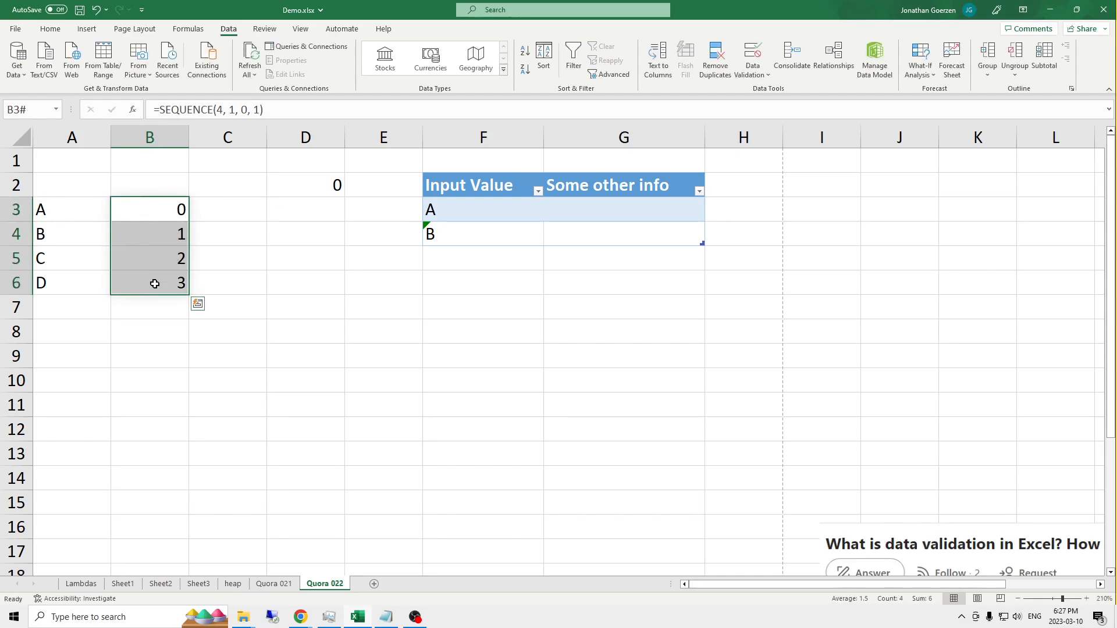
click(298, 230)
click(152, 208)
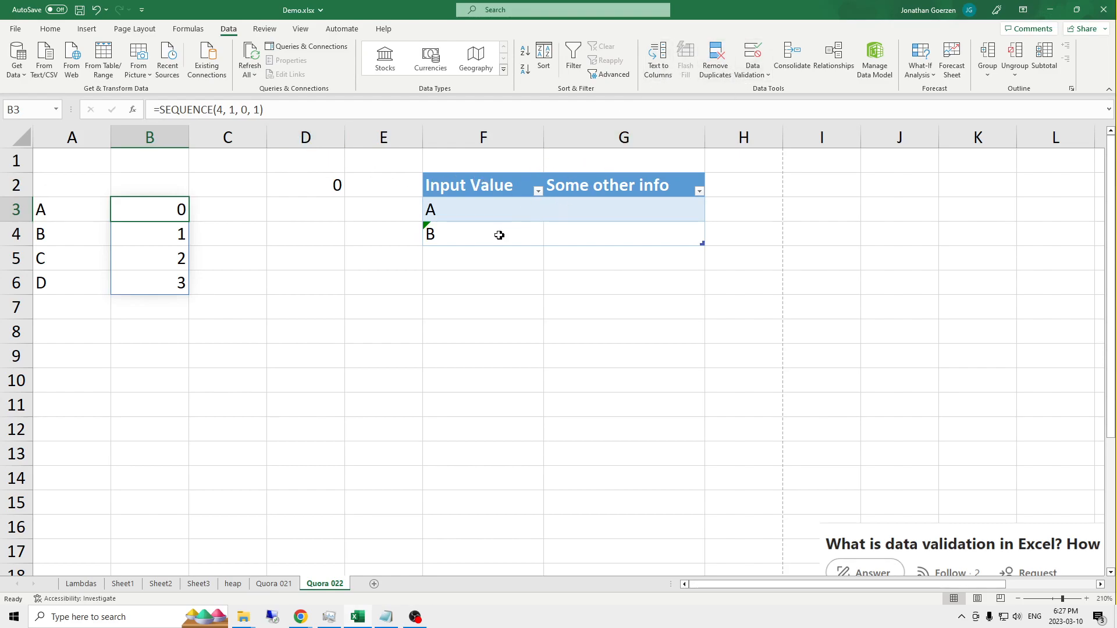
click(470, 210)
click(764, 77)
click(780, 87)
drag(750, 227, 621, 226)
text(=)
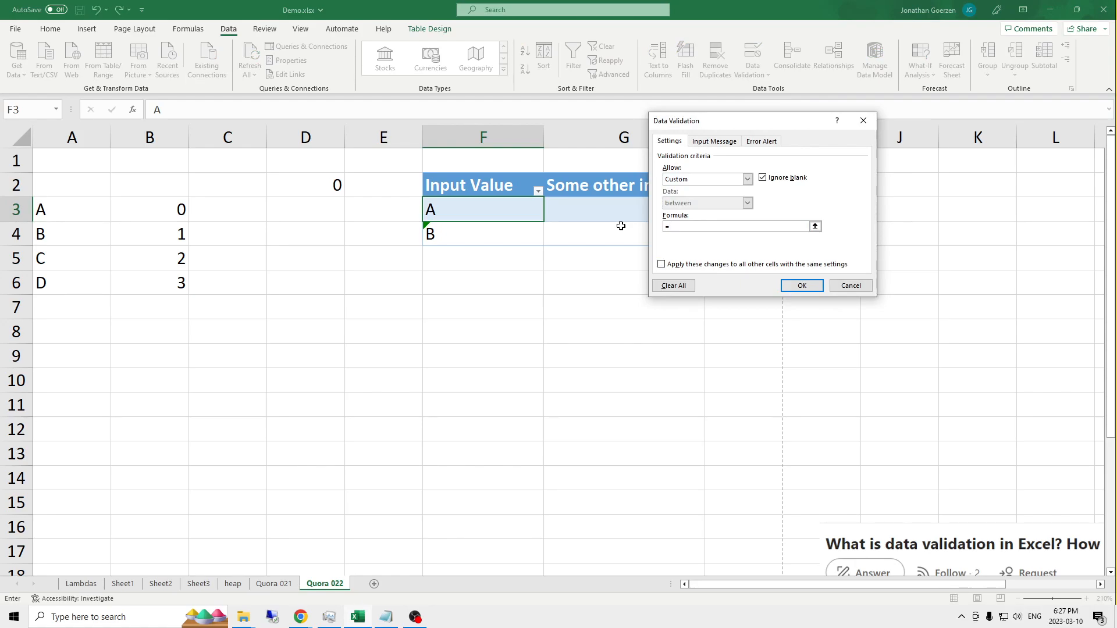
key(Escape)
Step: Try to set a List validation on cells F3:F4 with a FILTER formula on $B$3# as its source
click(758, 75)
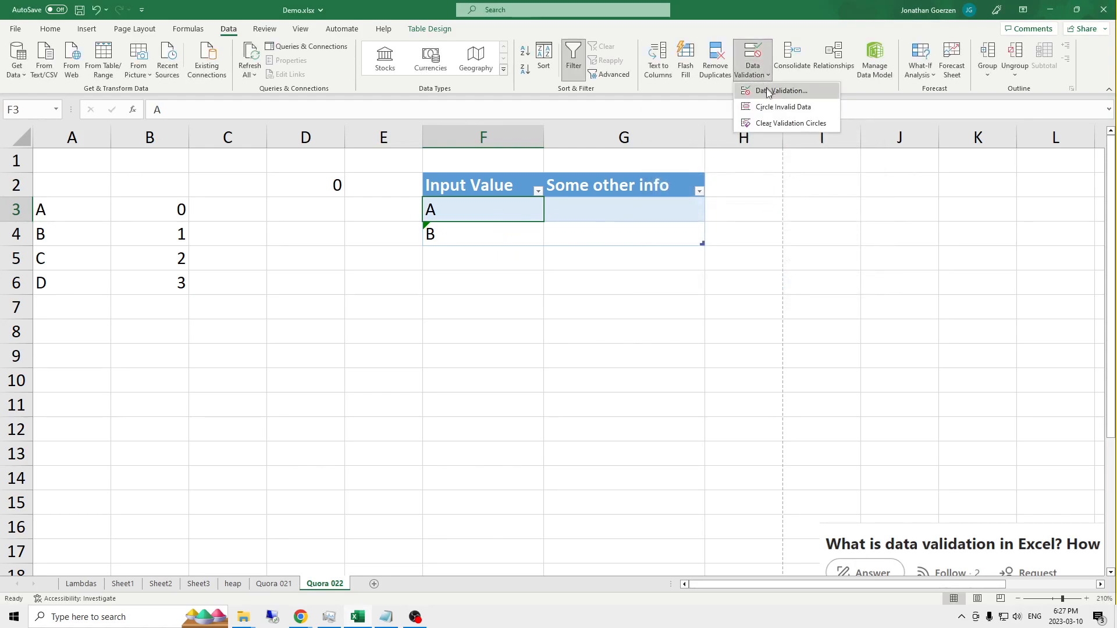
click(769, 92)
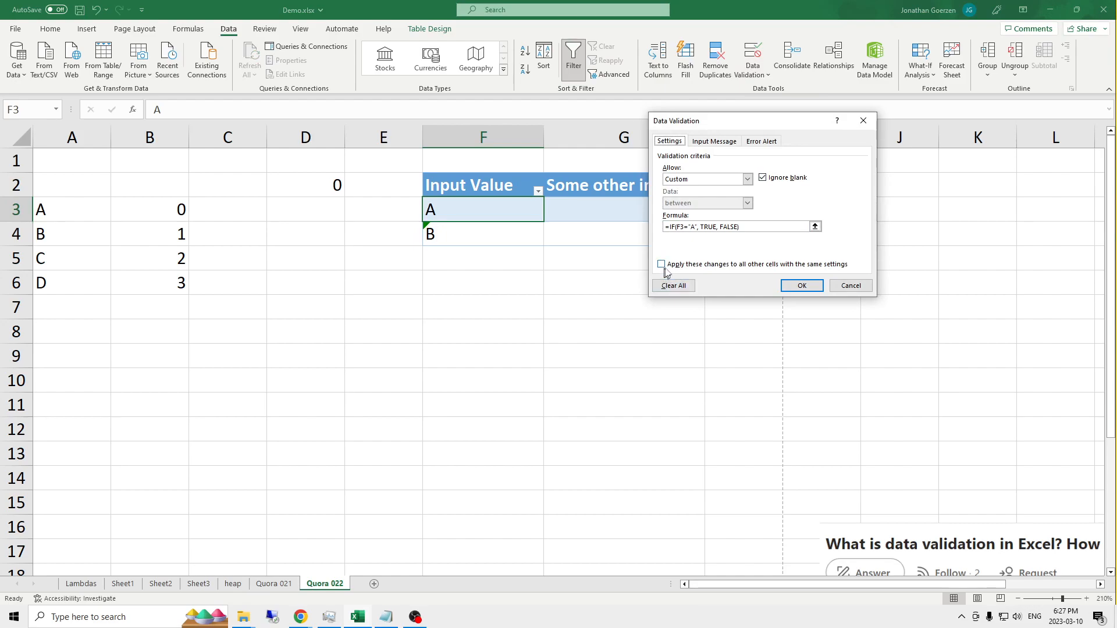
click(662, 265)
click(748, 180)
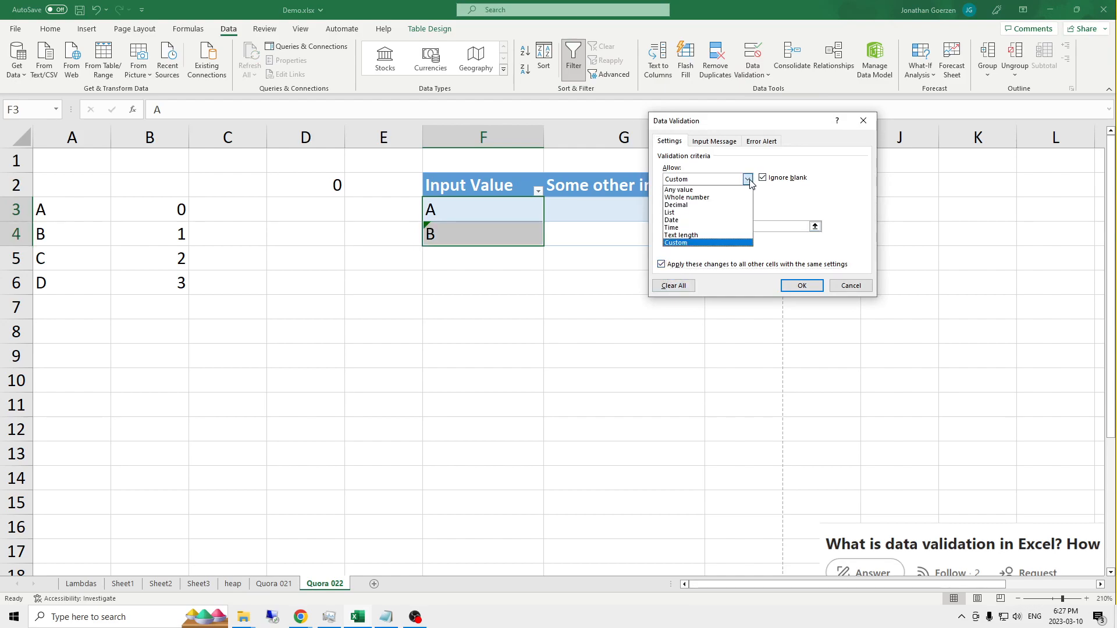
click(701, 212)
drag(783, 229, 609, 226)
text(=FILTER()
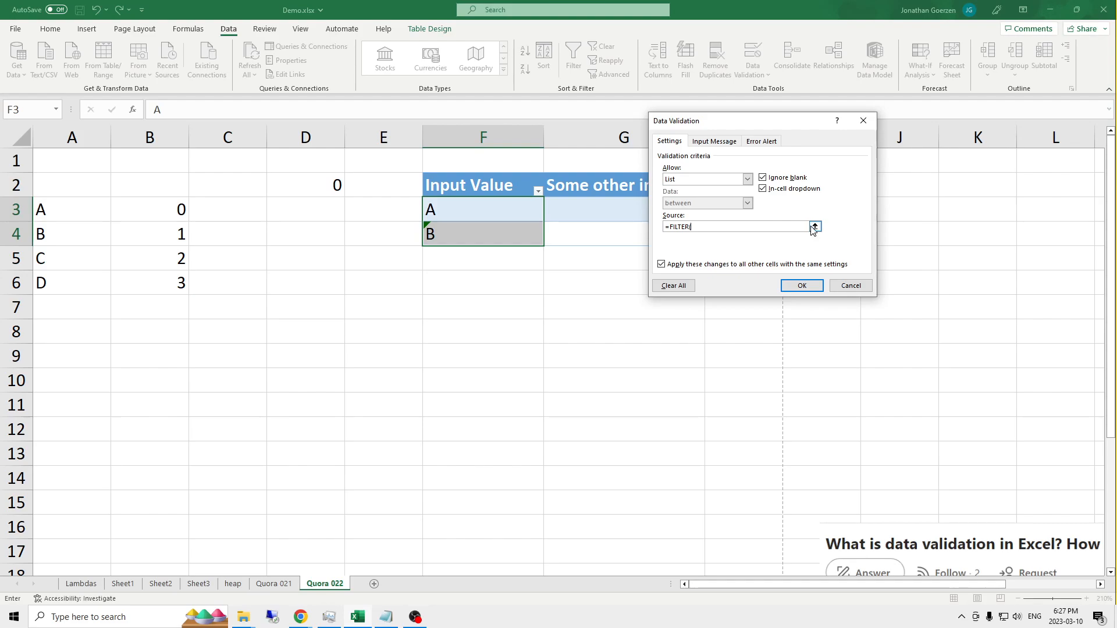
click(814, 227)
click(170, 209)
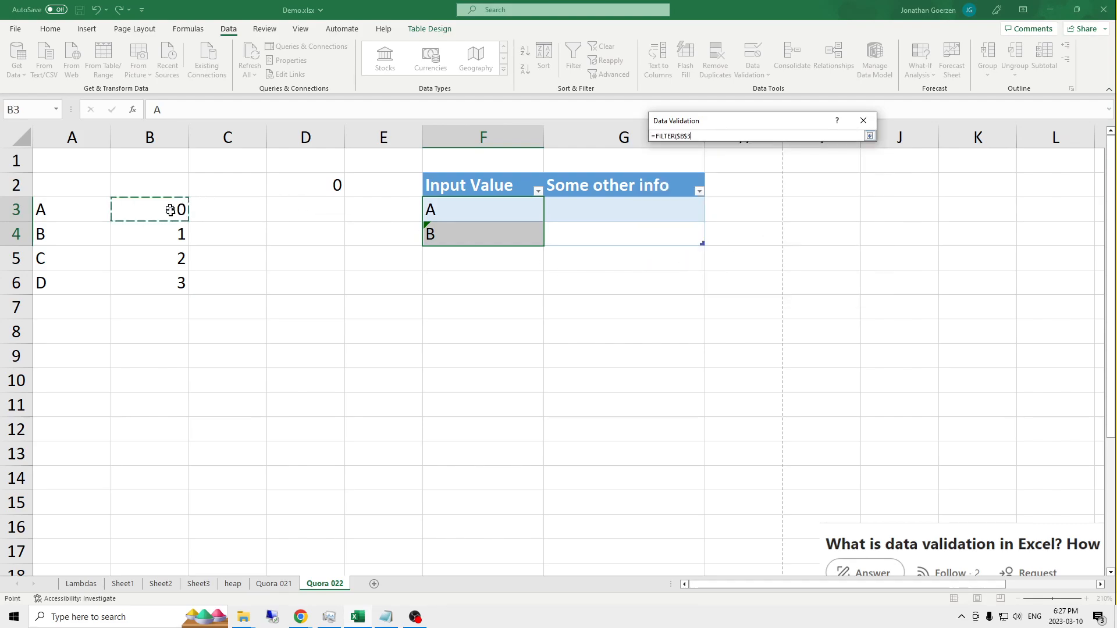
text(#,)
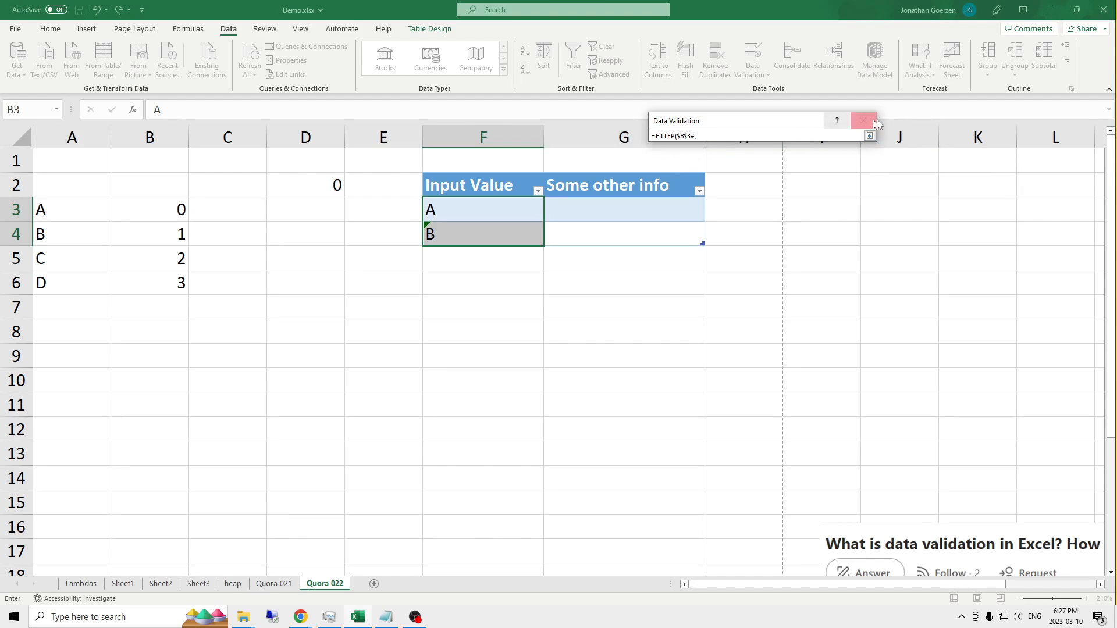
click(862, 120)
click(229, 224)
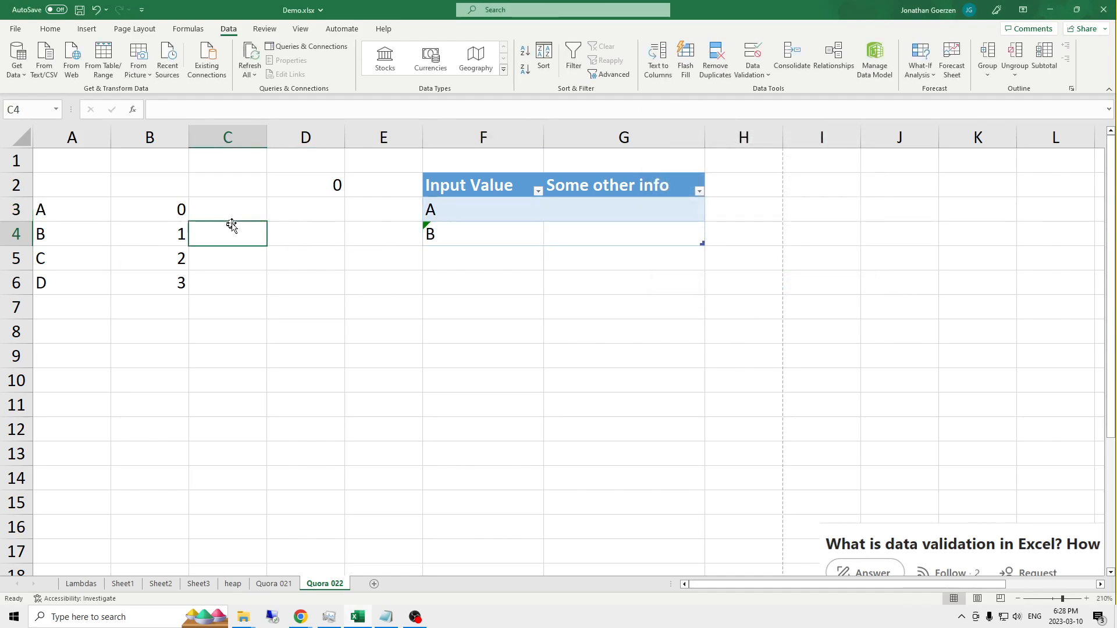
click(234, 204)
text(=I)
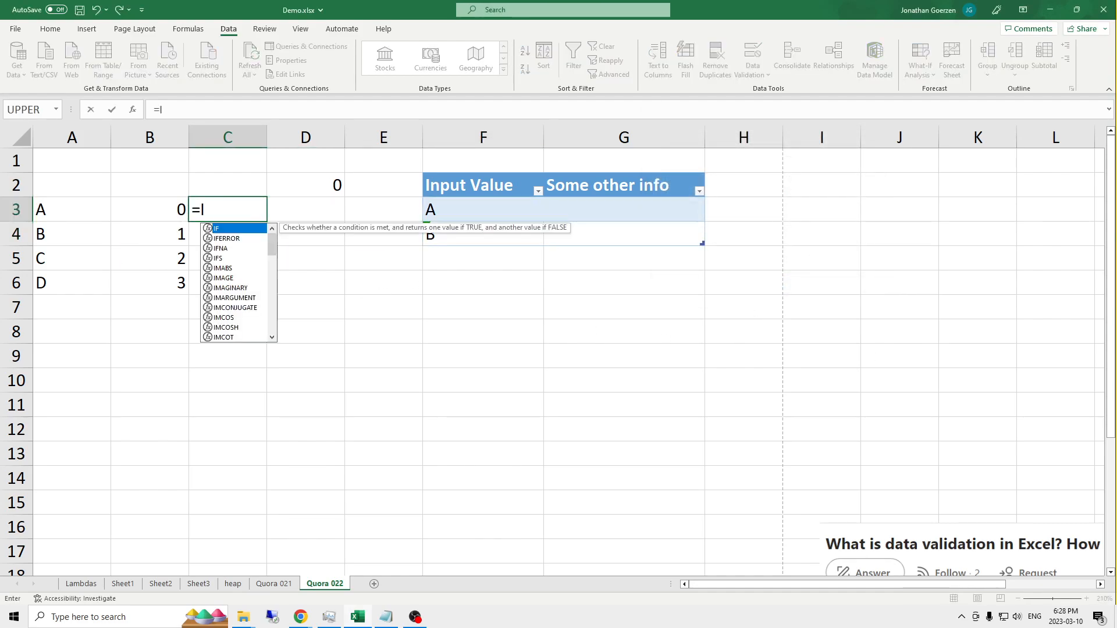
text(SEVEN()
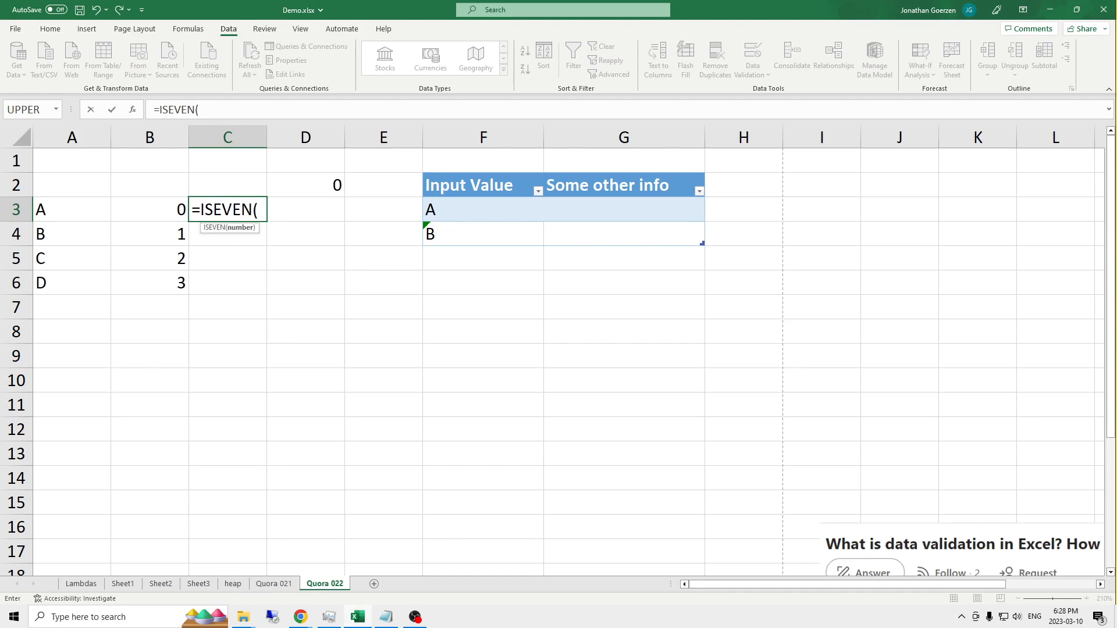
key(Escape)
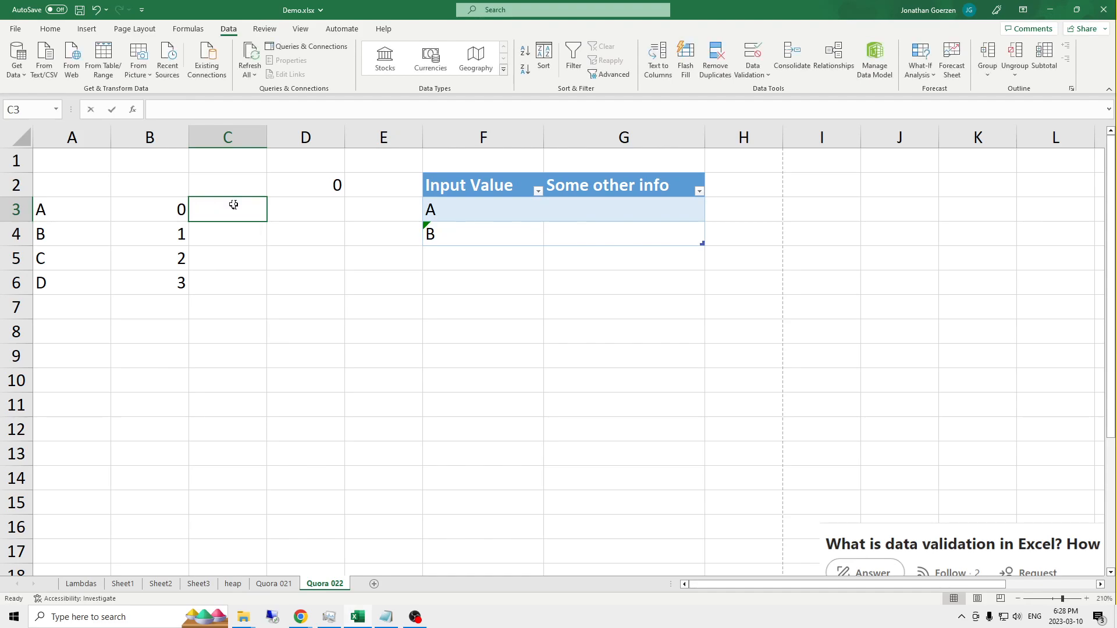
Step: Enter the formula =FILTER(B3#, A3:A6="B", "") in cell C3 and compare it with the B row
text(=FILTER()
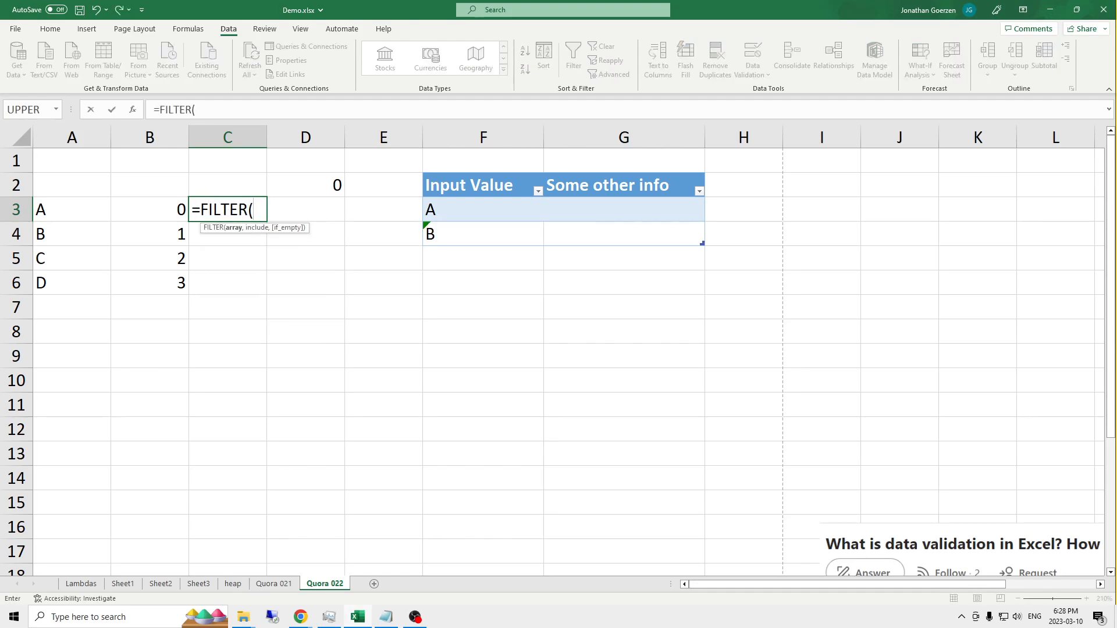
click(161, 206)
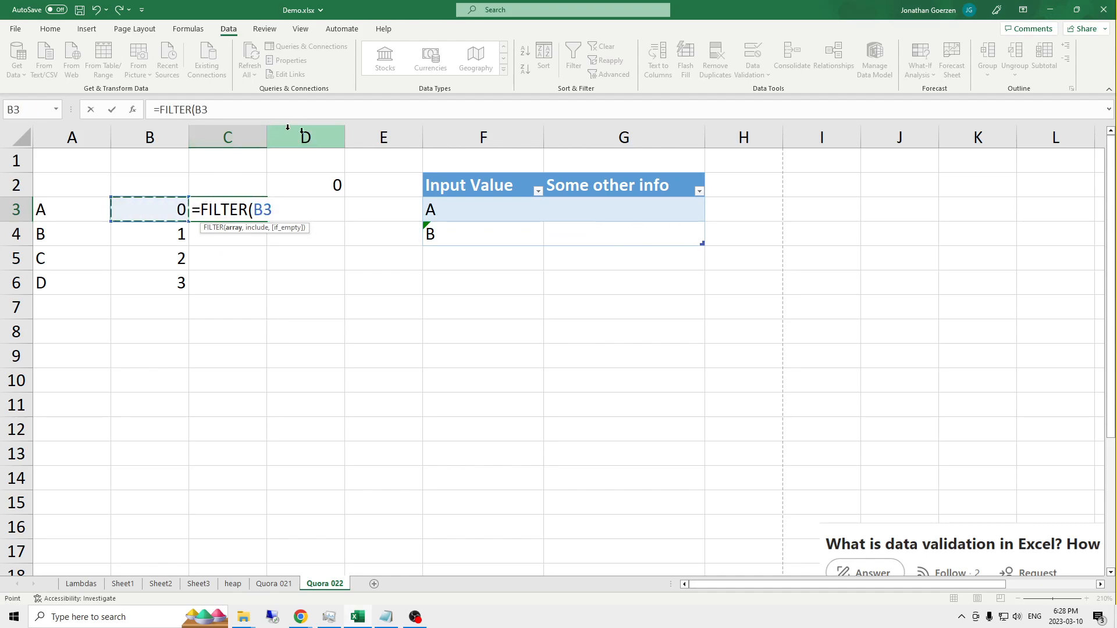
text(#,)
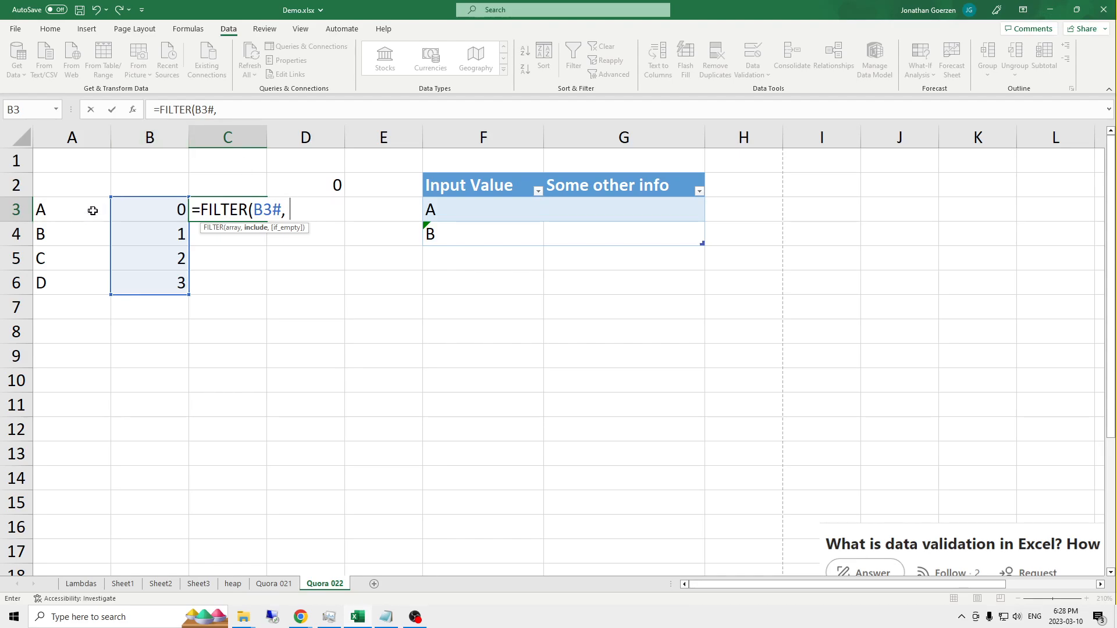
drag(91, 208, 124, 288)
text(=)
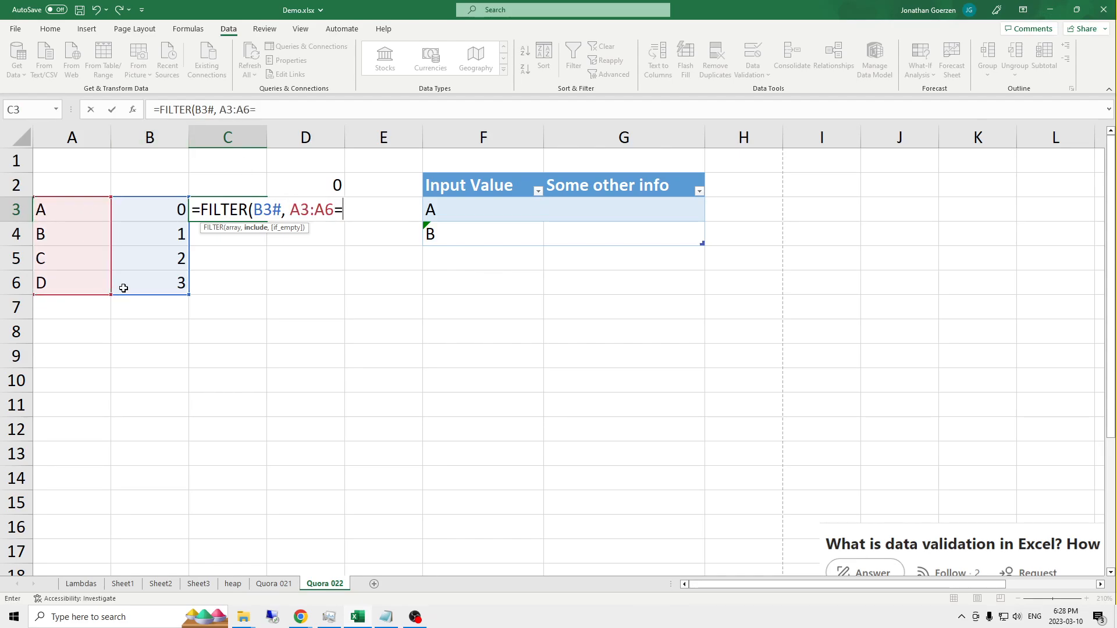
text("B"))
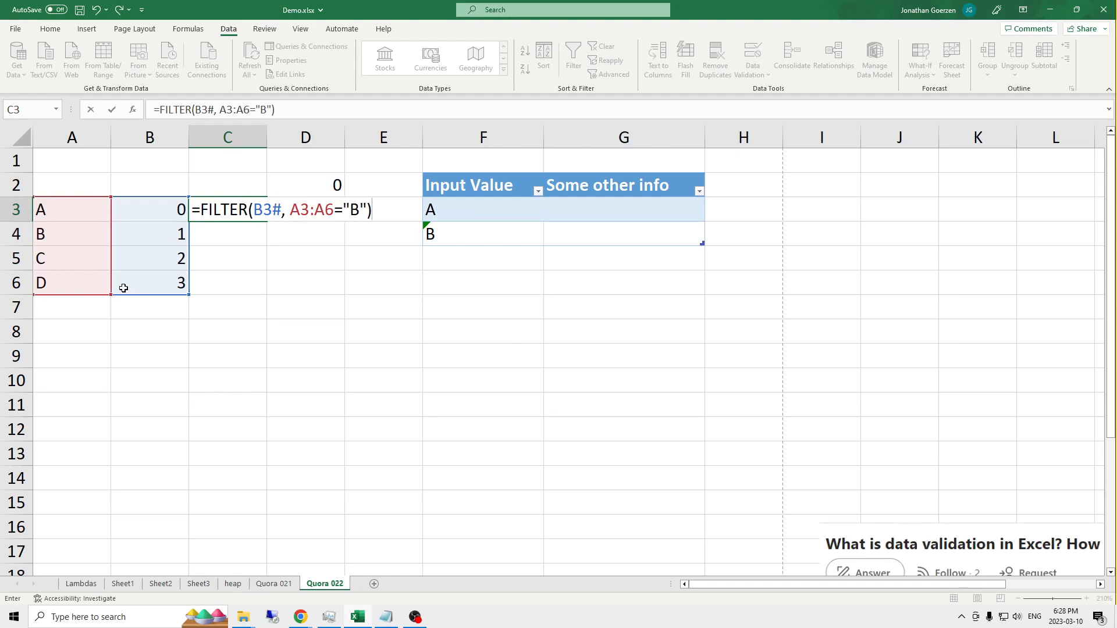
key(BackSpace)
text(,)
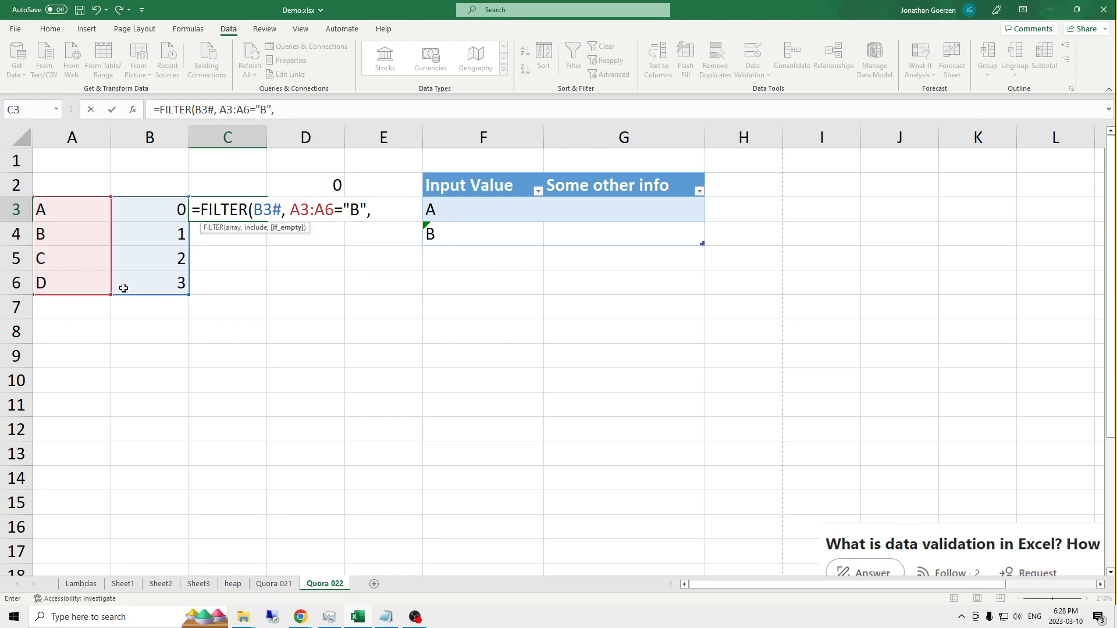
text( ""))
key(Return)
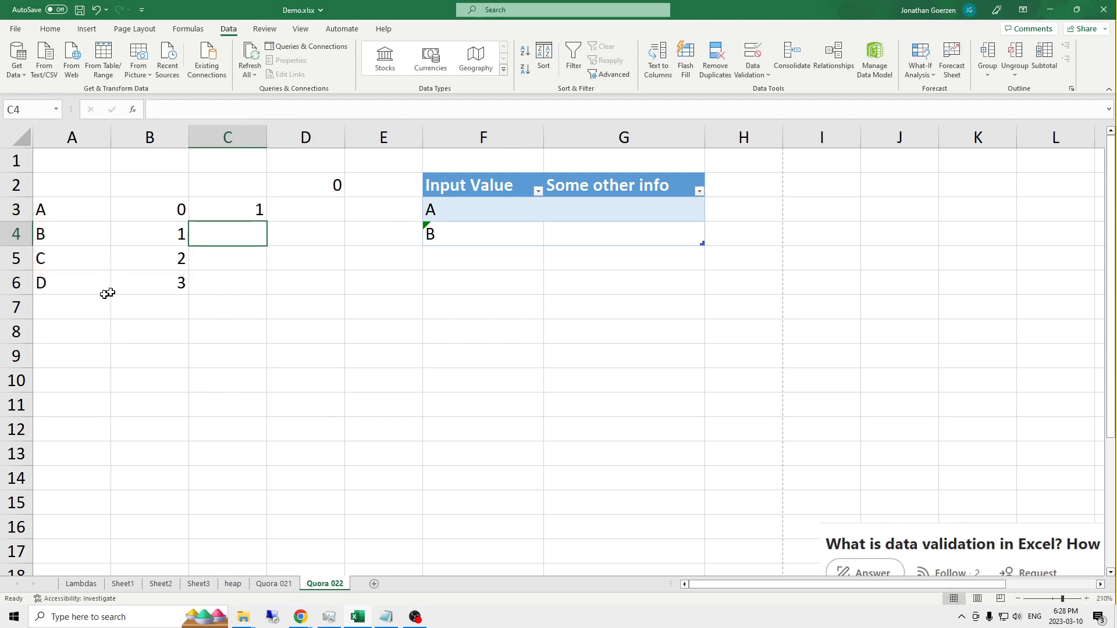
drag(87, 238, 150, 242)
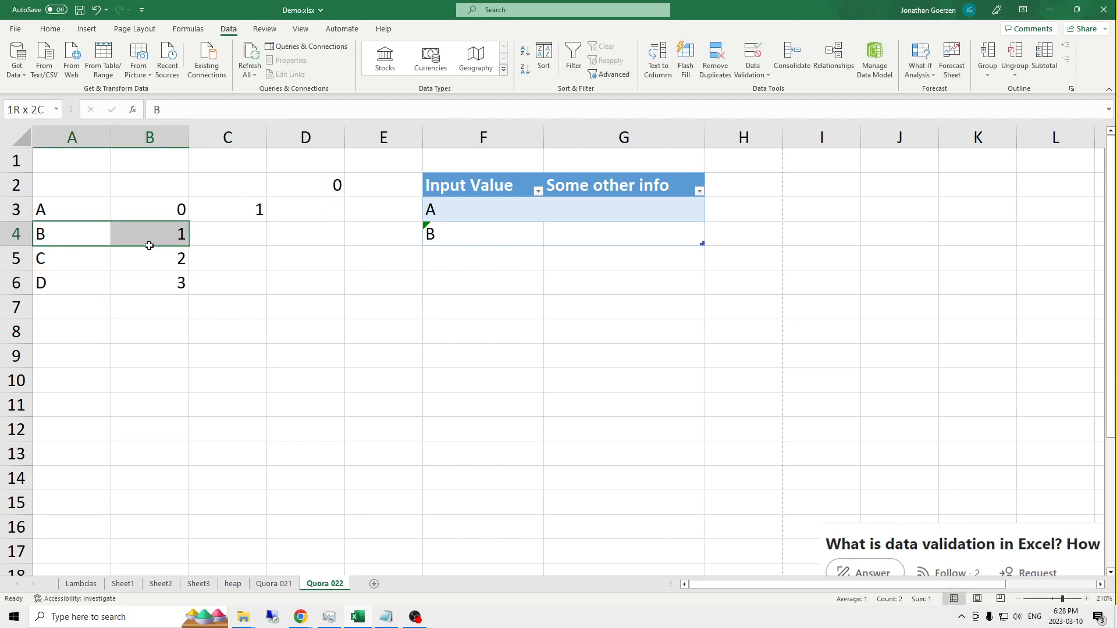
Step: Change the criterion of the FILTER formula in cell C3 to "C"
click(246, 206)
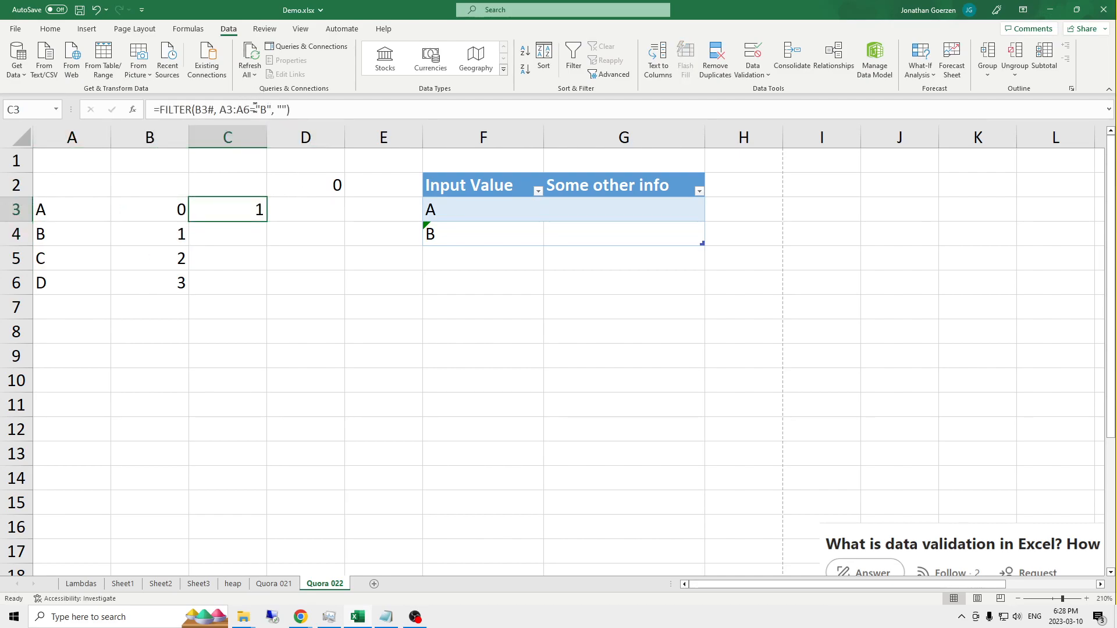
click(267, 110)
key(BackSpace)
text(C)
key(Return)
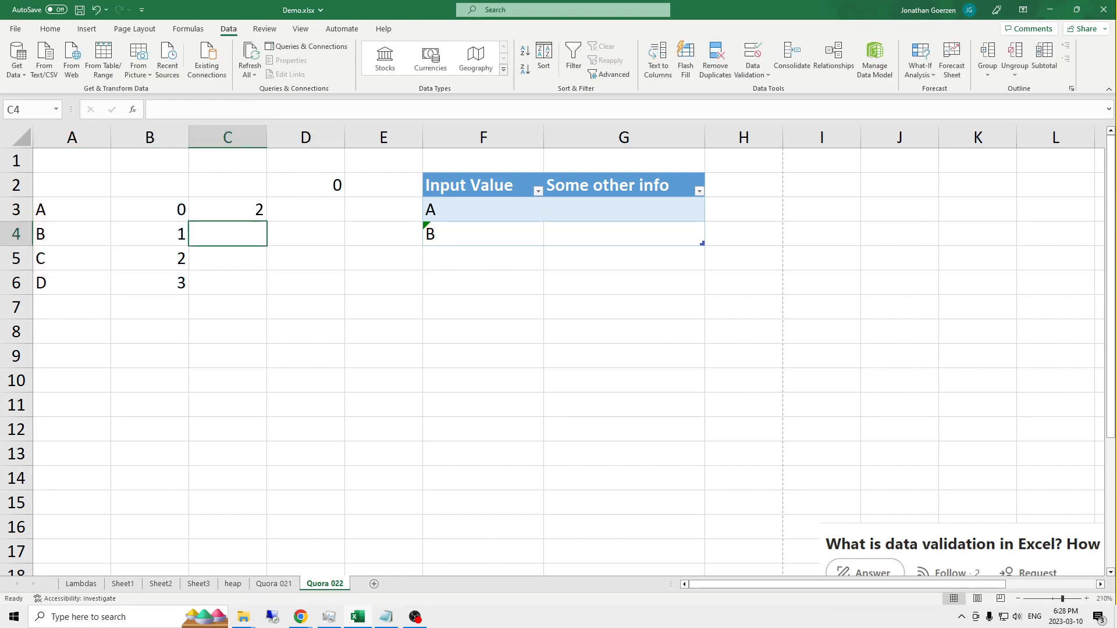
Step: Extend the formula in cell C3 to =FILTER(B3#, (A3:A6="C")+(A3:A6="B"), "") and check it against rows B and C
click(246, 210)
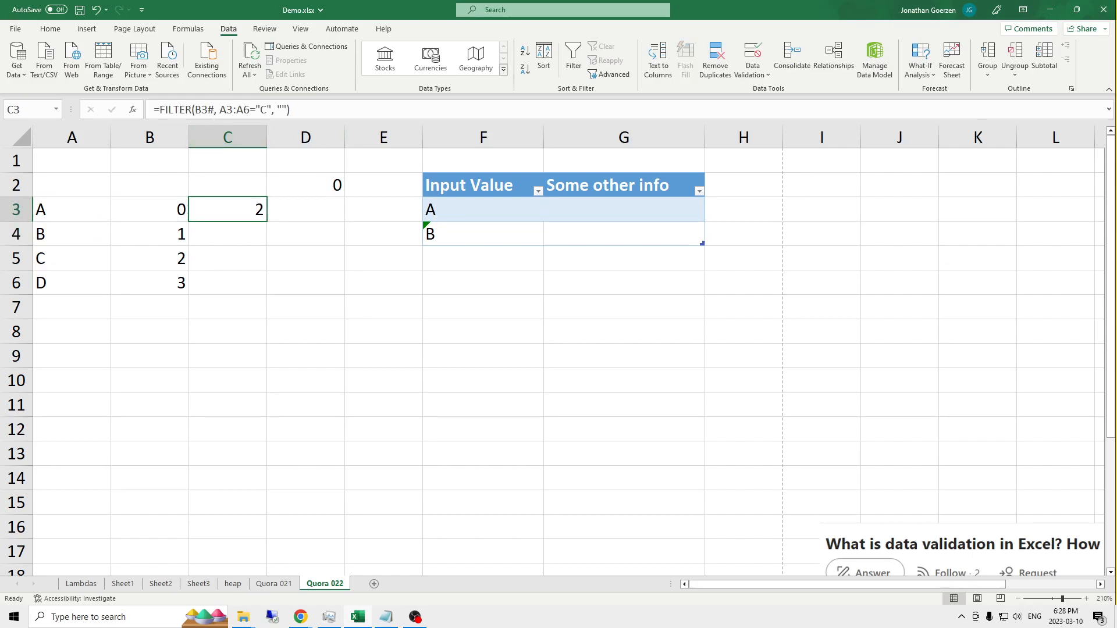
double_click(246, 210)
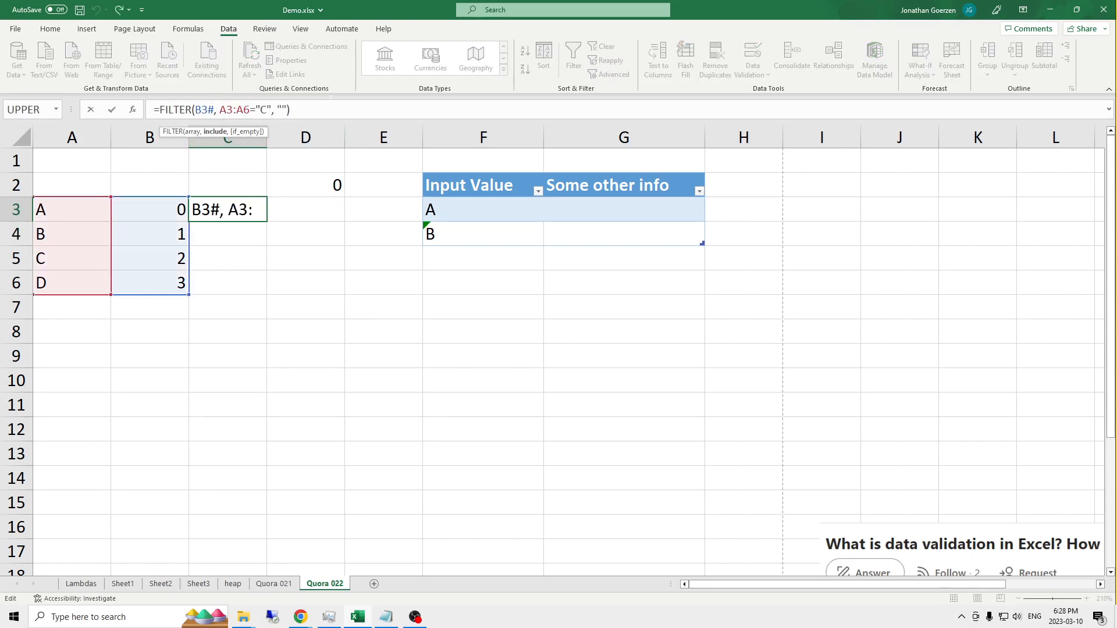
text(()
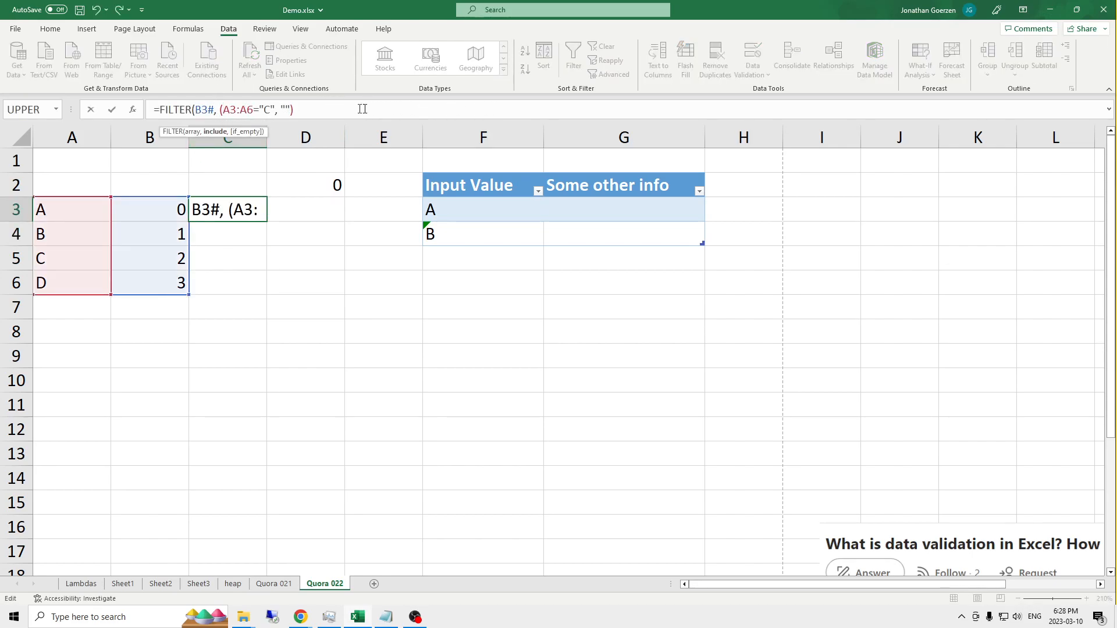
key(Right)
key(Right)
key(Right)
key(Right)
key(Right)
key(Right)
key(Right)
key(Right)
key(Right)
text())
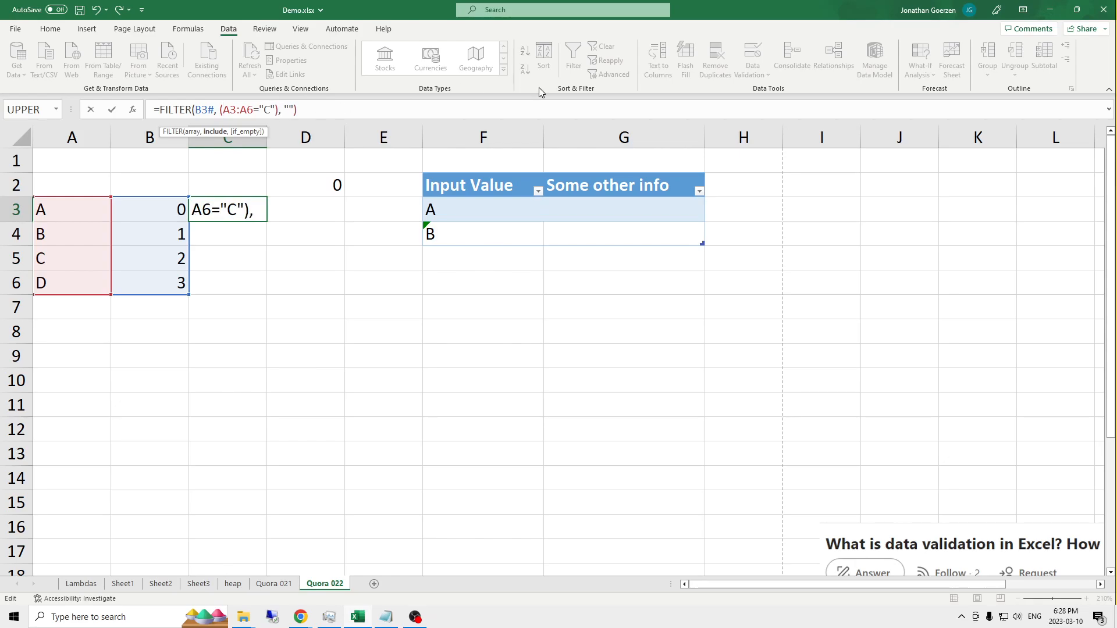
text(+(A3)
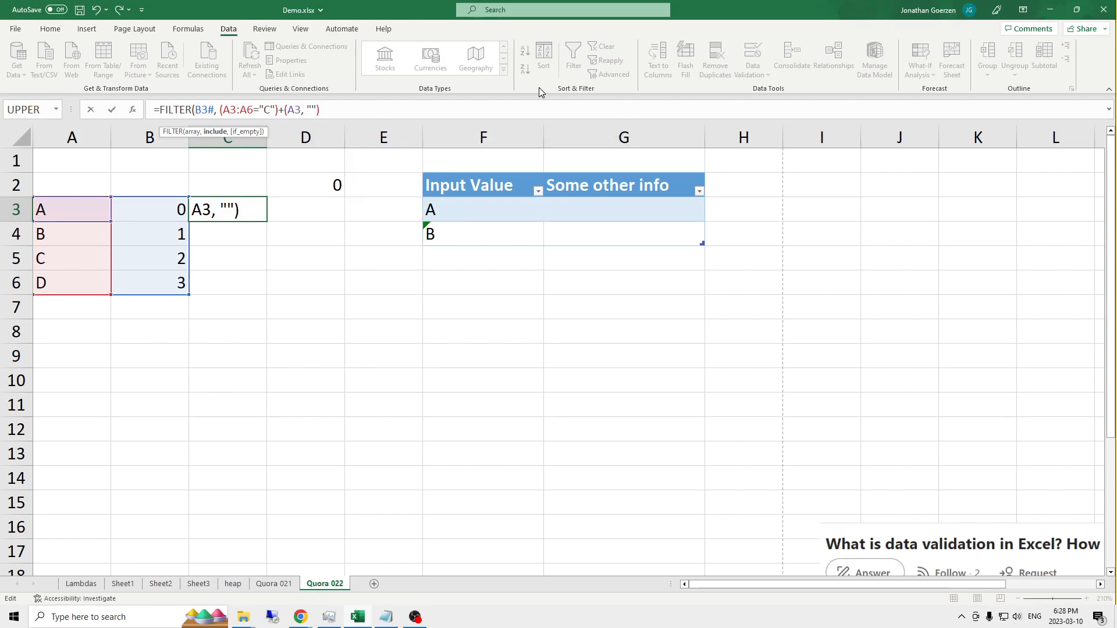
text(:A6)
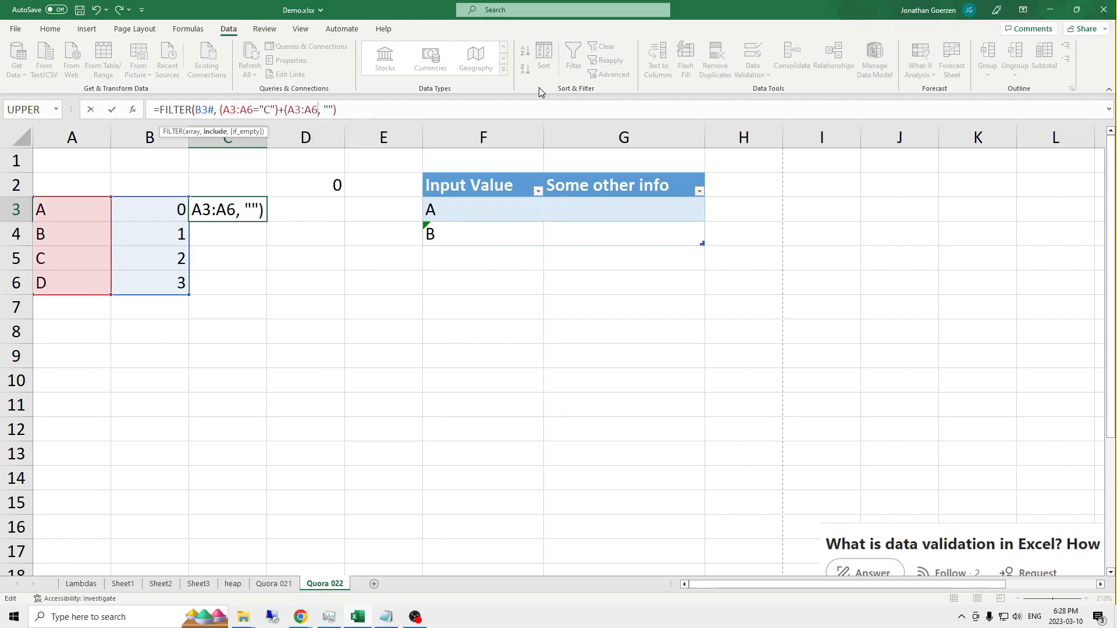
text(="B"))
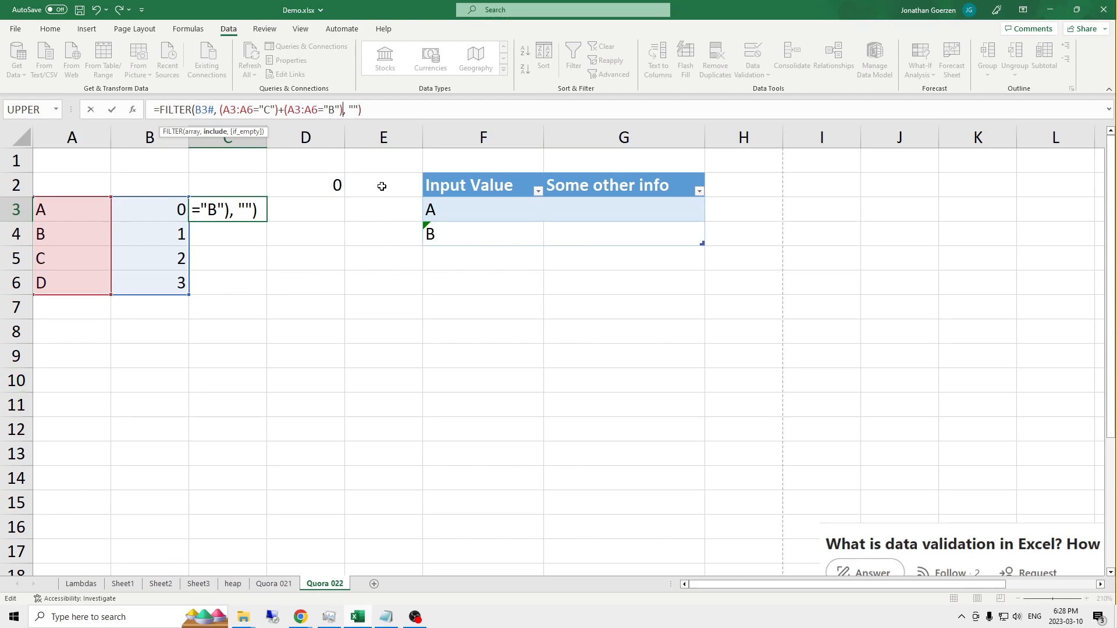
key(Return)
drag(64, 233, 148, 259)
click(88, 255)
click(257, 263)
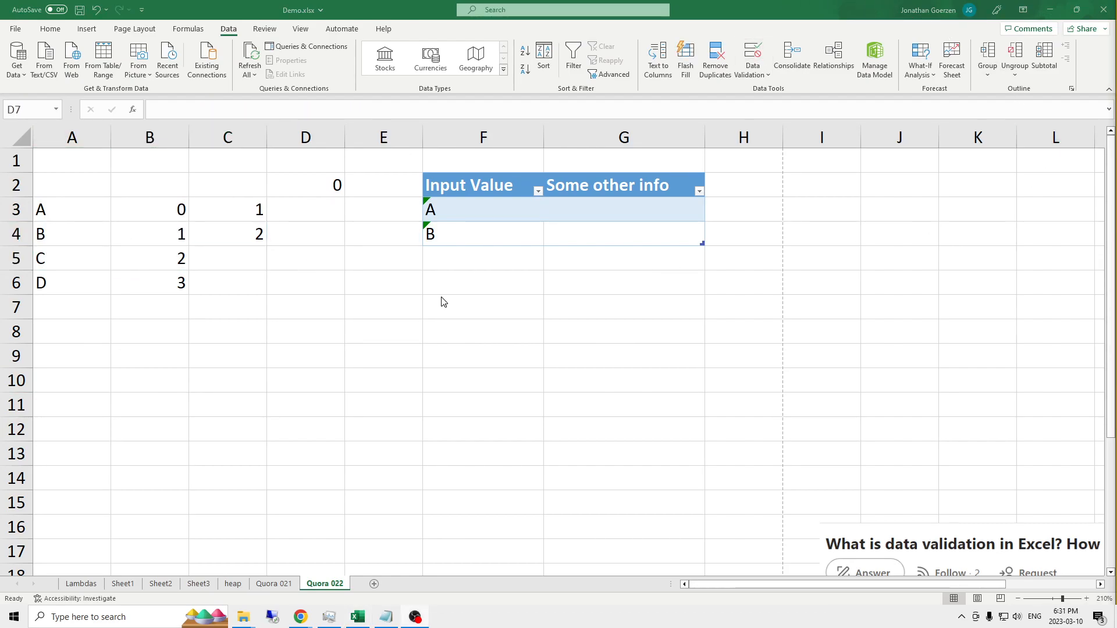
click(233, 213)
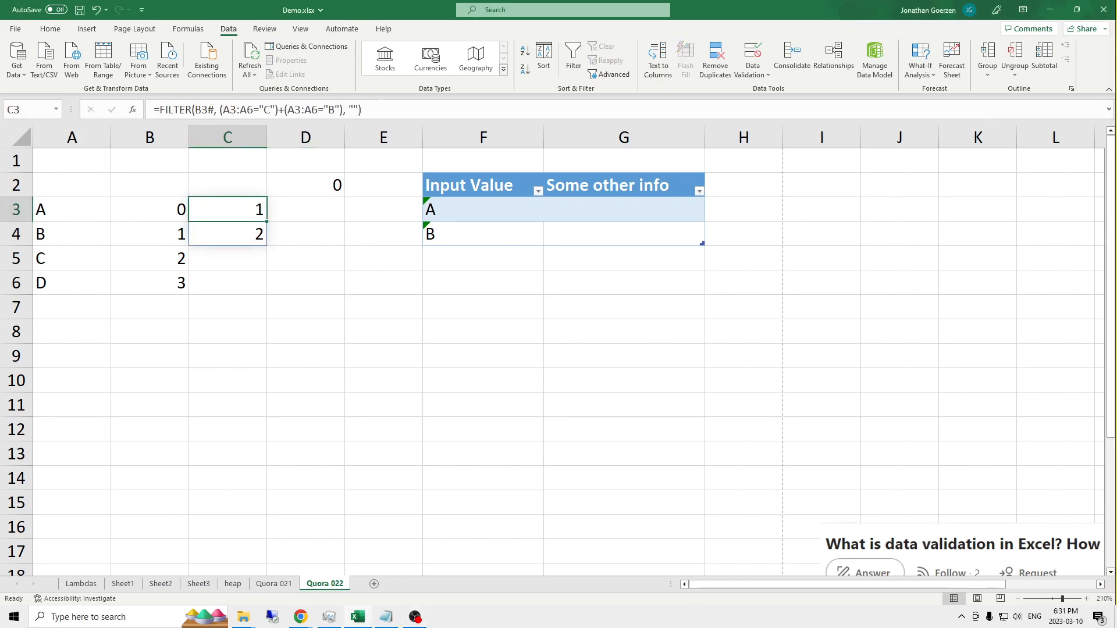
Step: Set the List validation source of cells F3:F4 to the spilled FILTER results with =$C$3#
drag(523, 211, 514, 236)
click(750, 76)
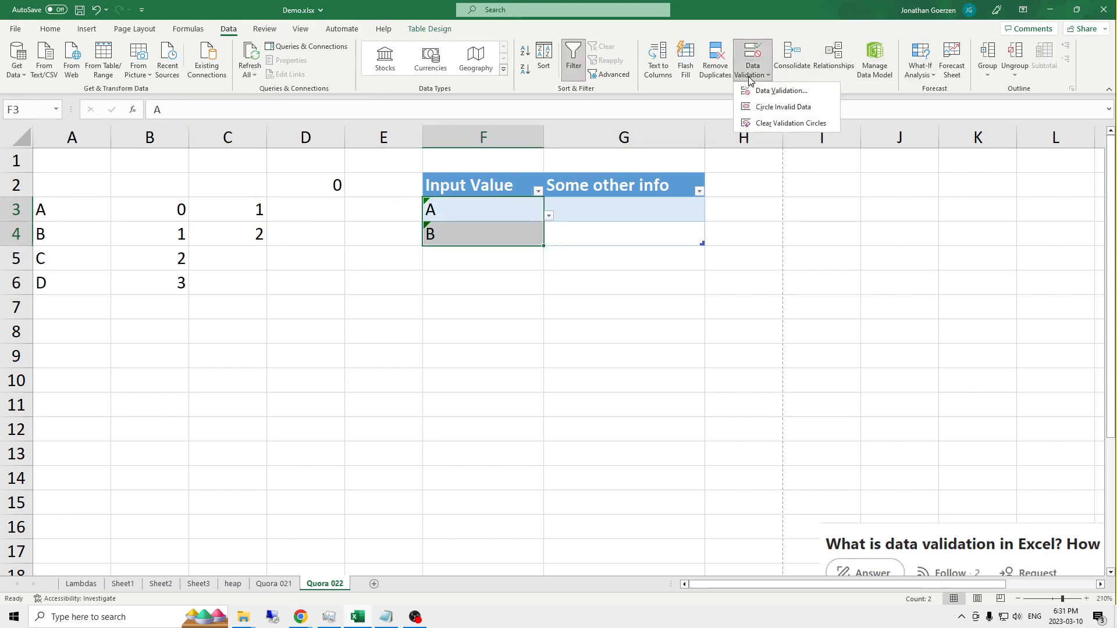
click(786, 91)
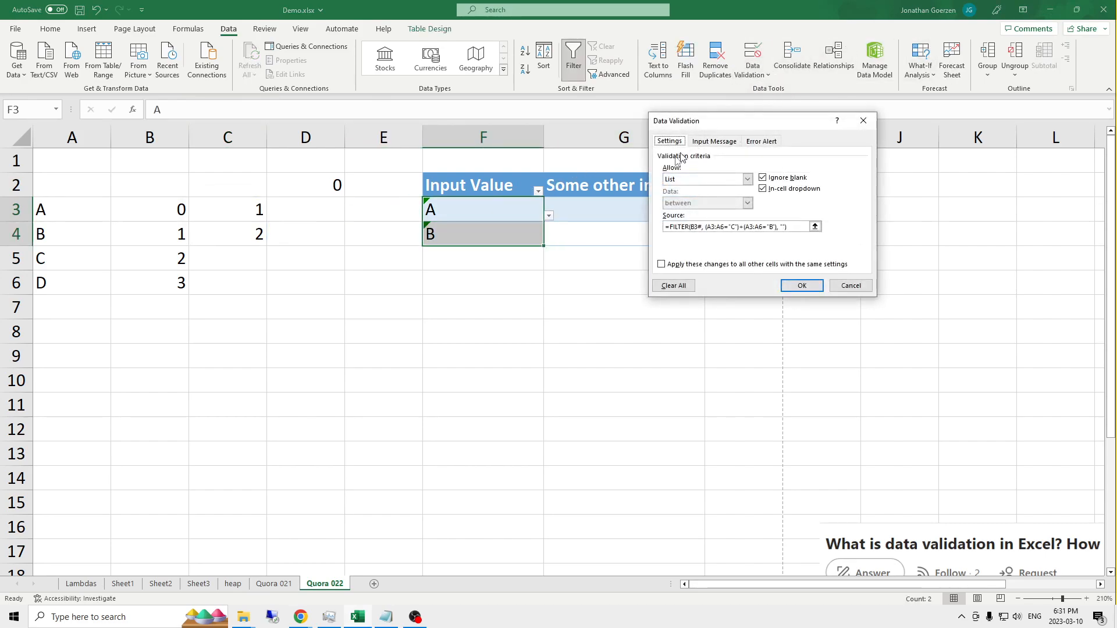
click(748, 179)
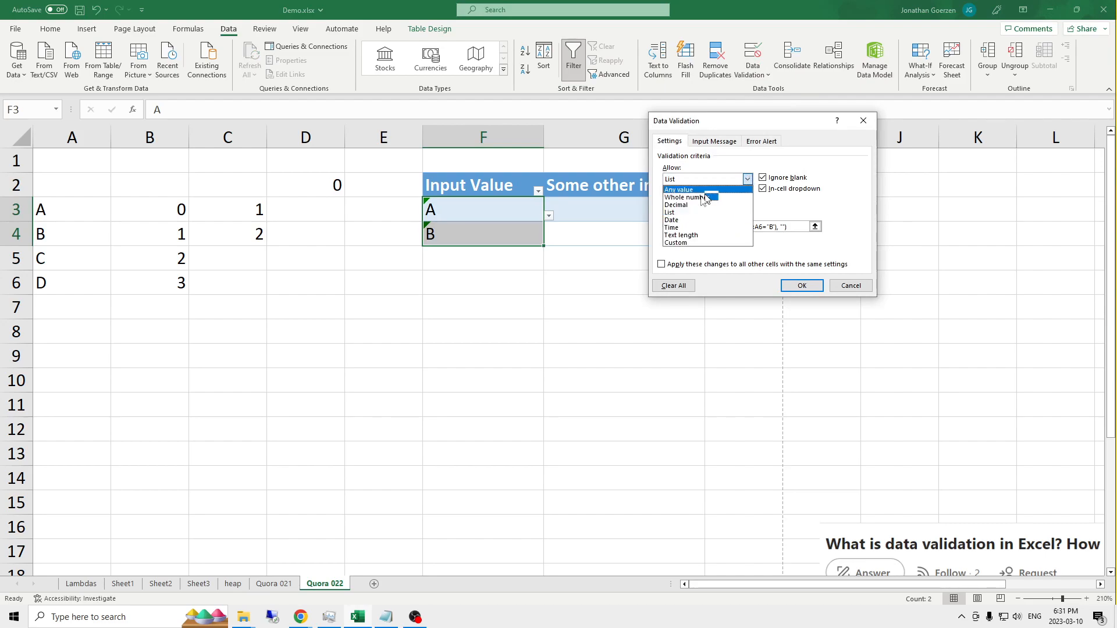
click(686, 213)
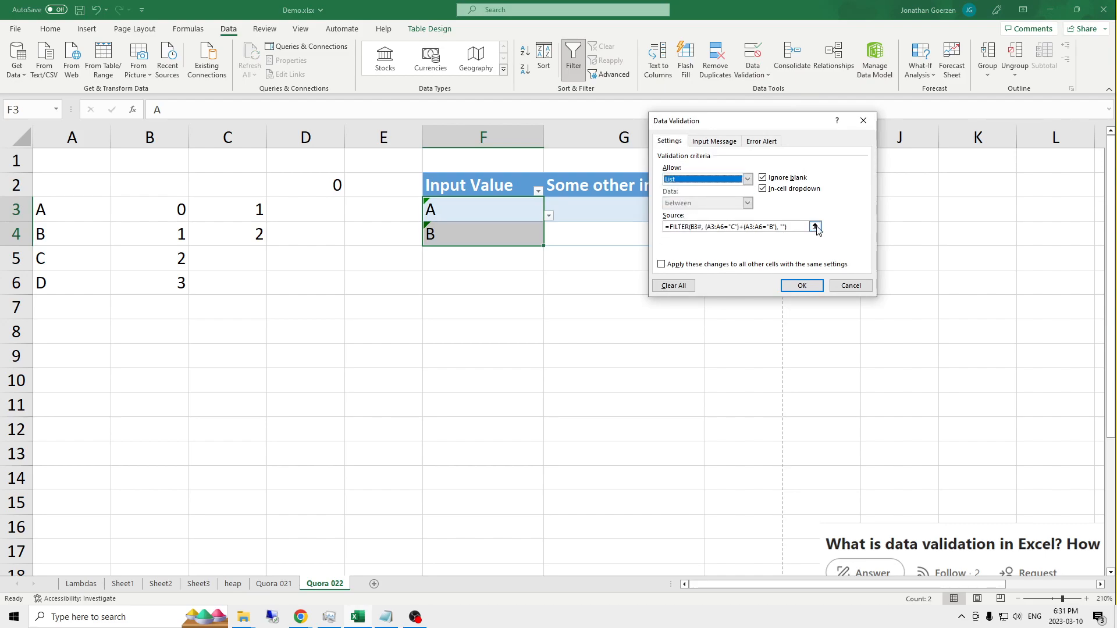
click(815, 227)
click(252, 212)
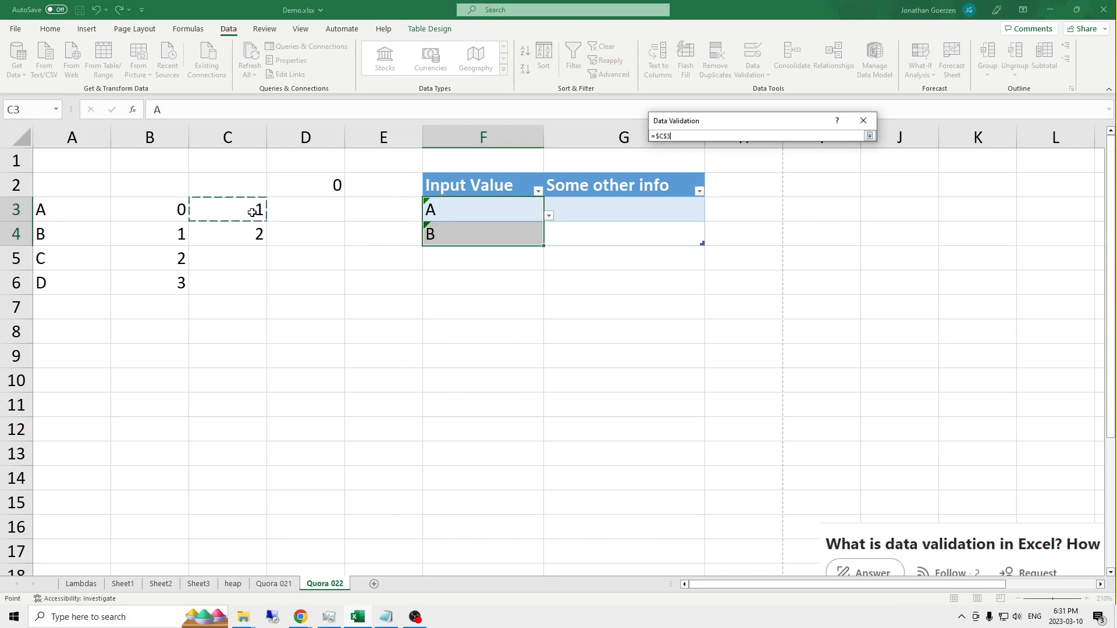
text(#)
key(Return)
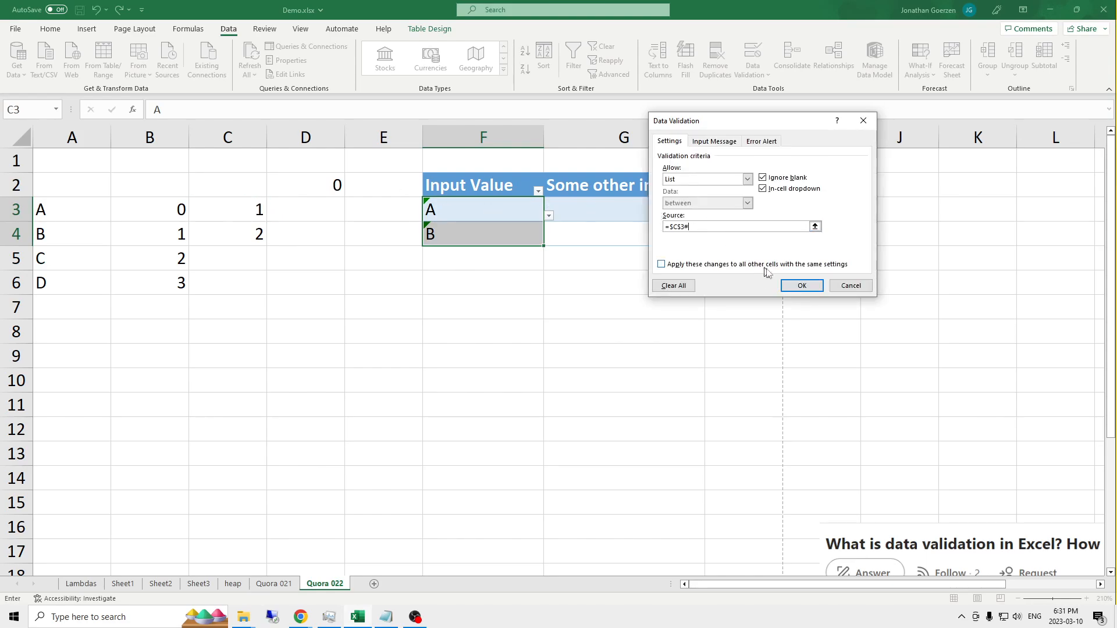
click(792, 291)
Step: Choose 1 for cell F3 and 2 for cell F4 from their validation dropdown lists
click(486, 219)
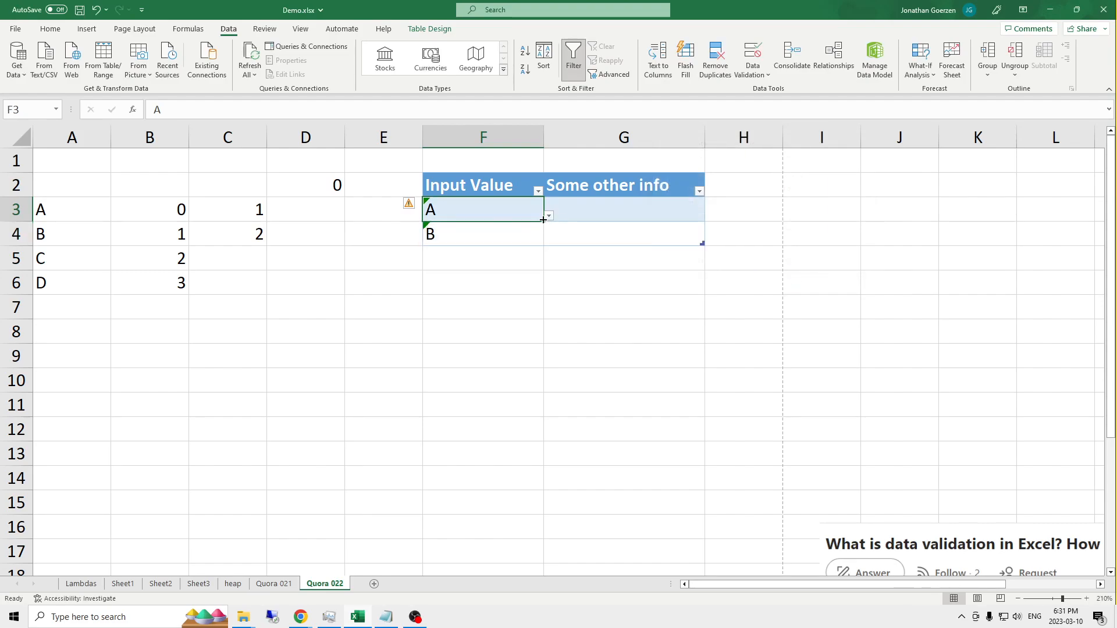
click(548, 217)
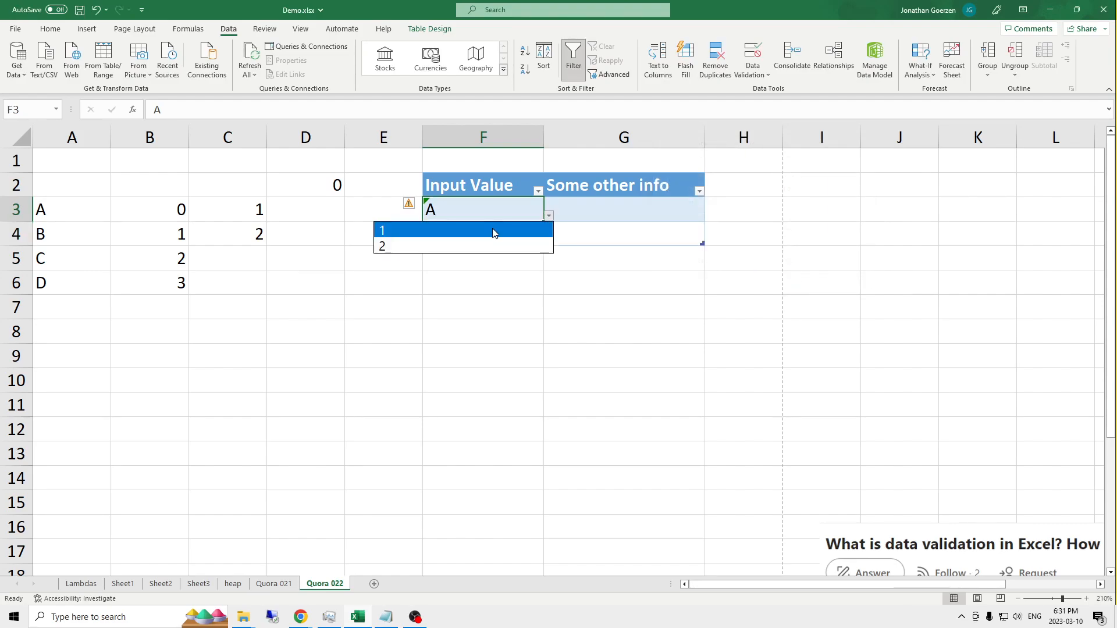
click(492, 231)
click(538, 237)
click(548, 241)
click(449, 269)
click(270, 285)
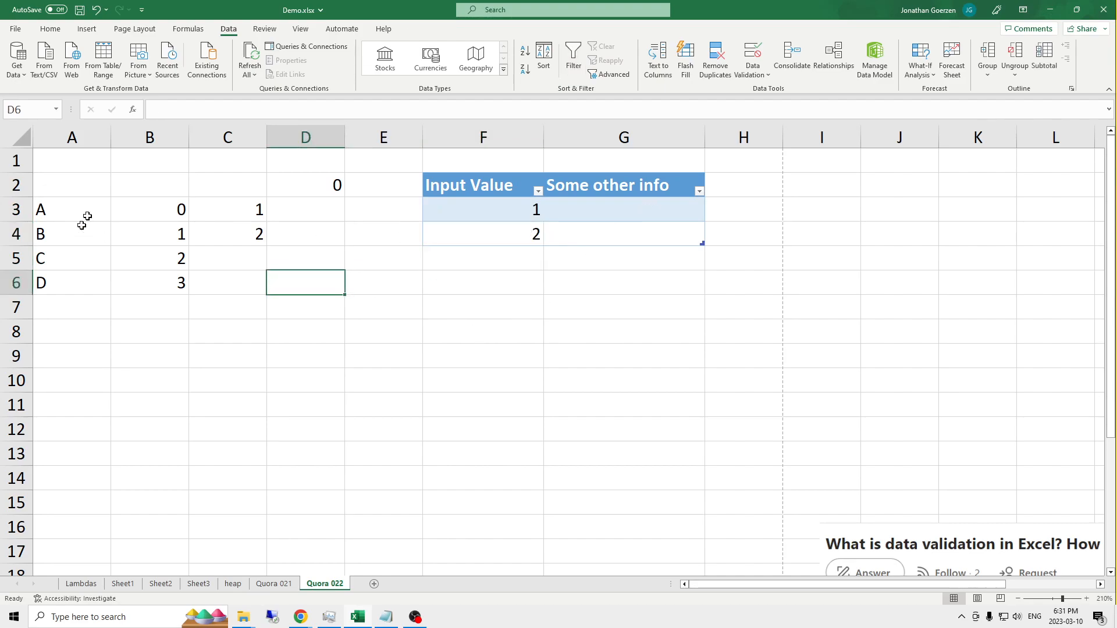
Step: Change the letter in cell A6 to B and check the spilled FILTER results in C3:C5
click(64, 288)
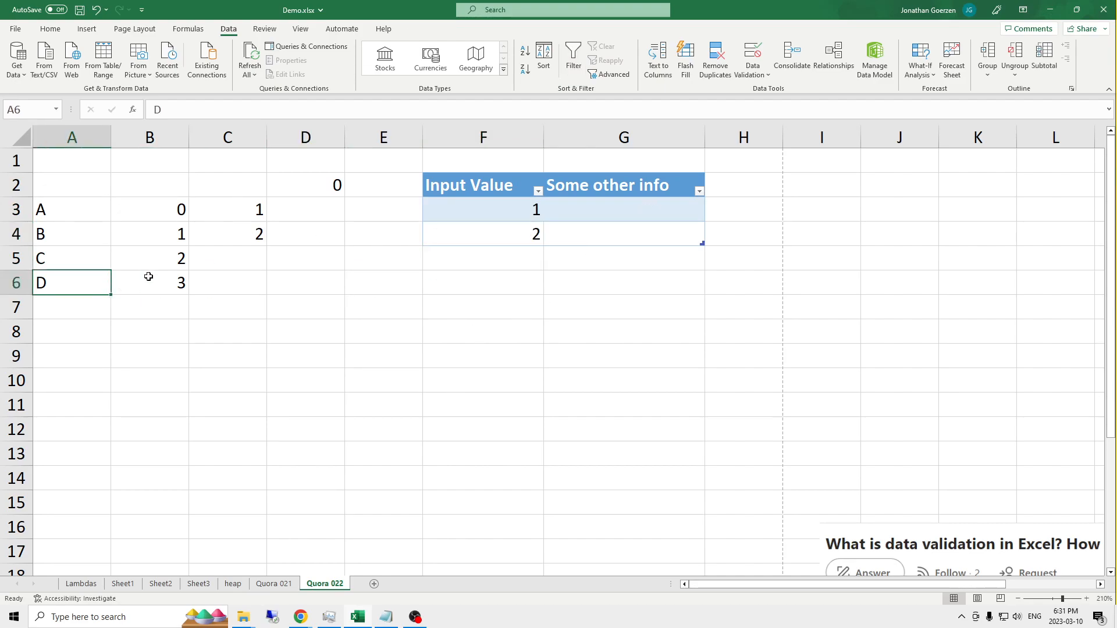
text(B)
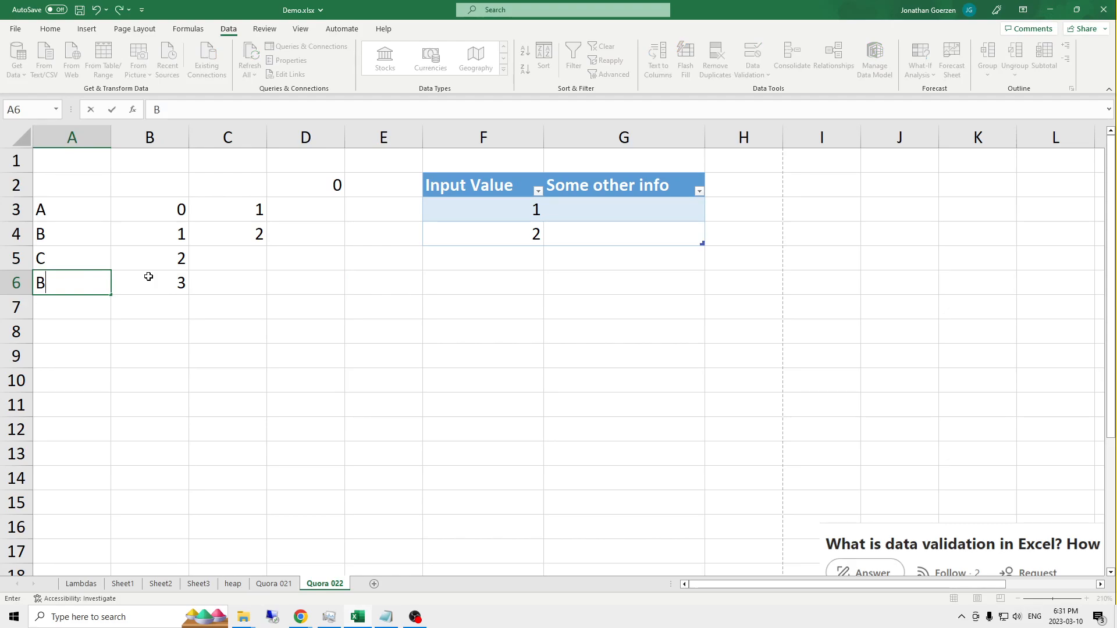
key(Return)
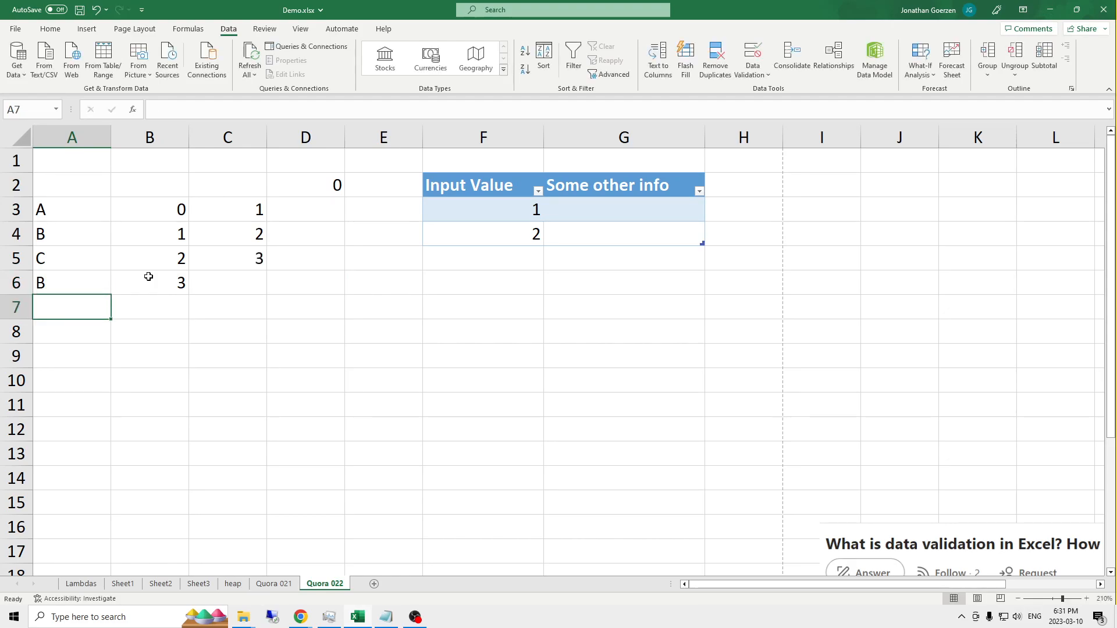
drag(260, 198, 250, 252)
click(408, 259)
Step: Choose 3 for cell F3 from its updated validation dropdown list
click(518, 213)
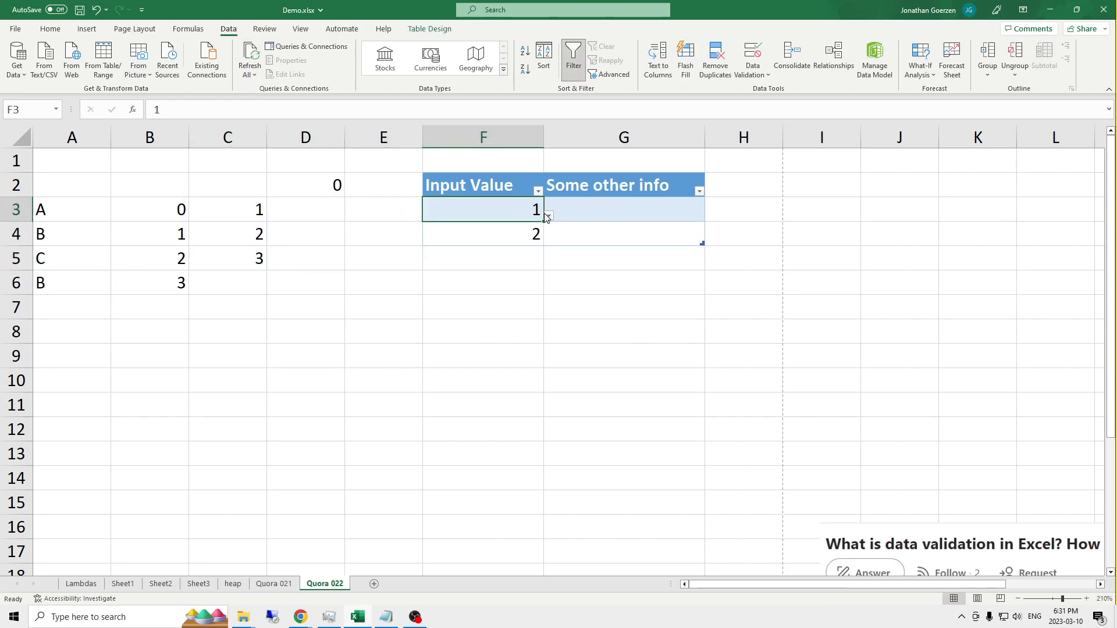
click(548, 216)
click(458, 263)
click(627, 323)
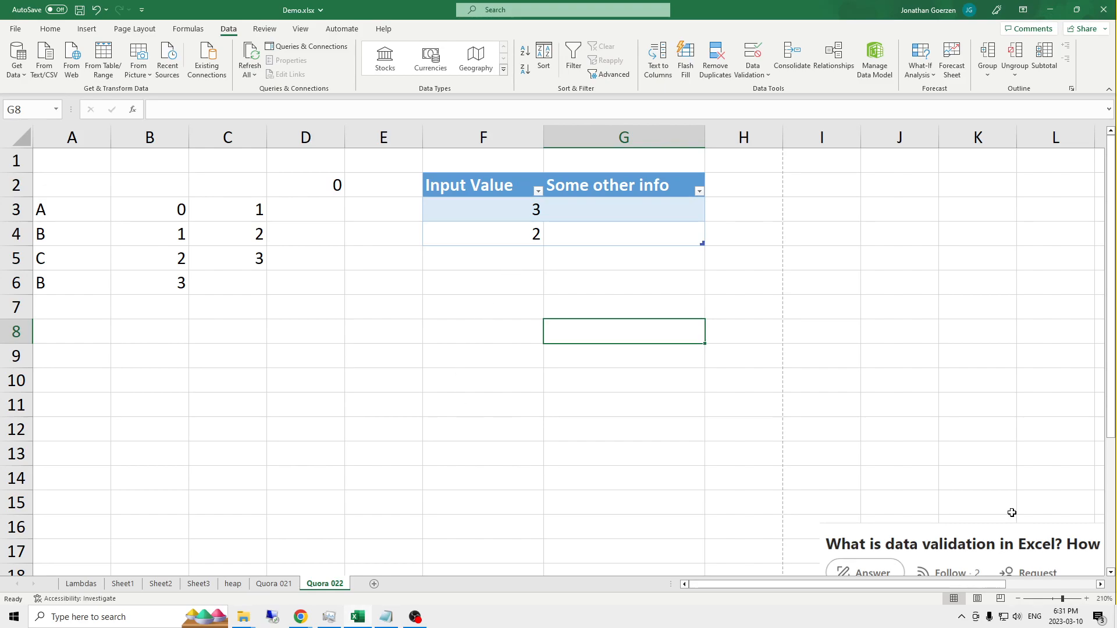
Step: Move the picture of the question "What is data validation in Excel? How does it work?" to just below the Input Value table
click(1030, 541)
drag(1031, 541, 520, 289)
click(520, 288)
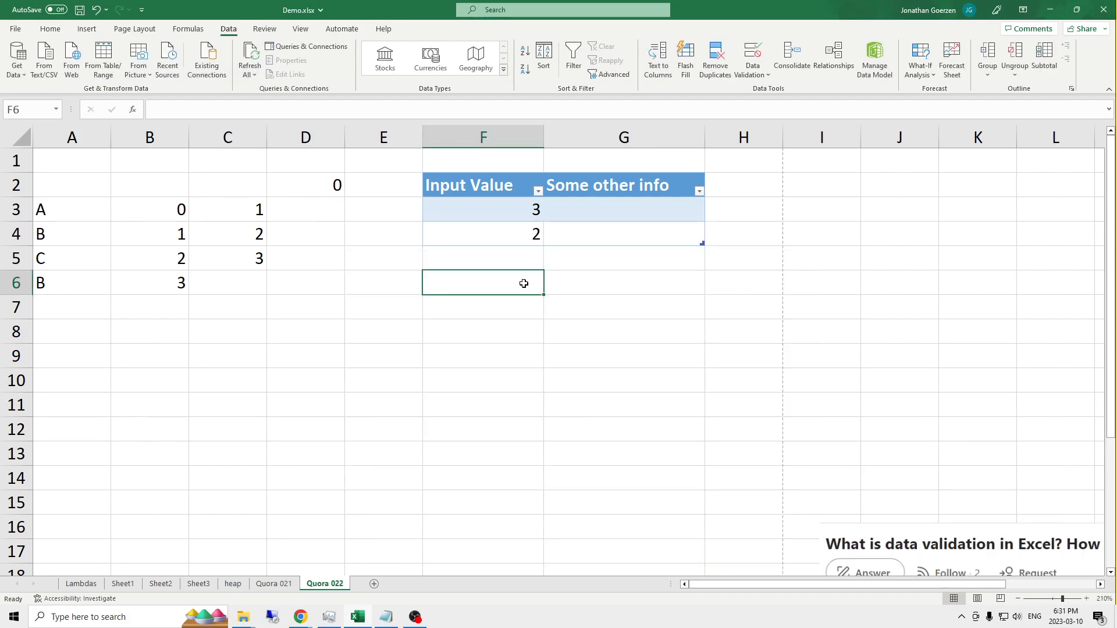
drag(1006, 552, 452, 289)
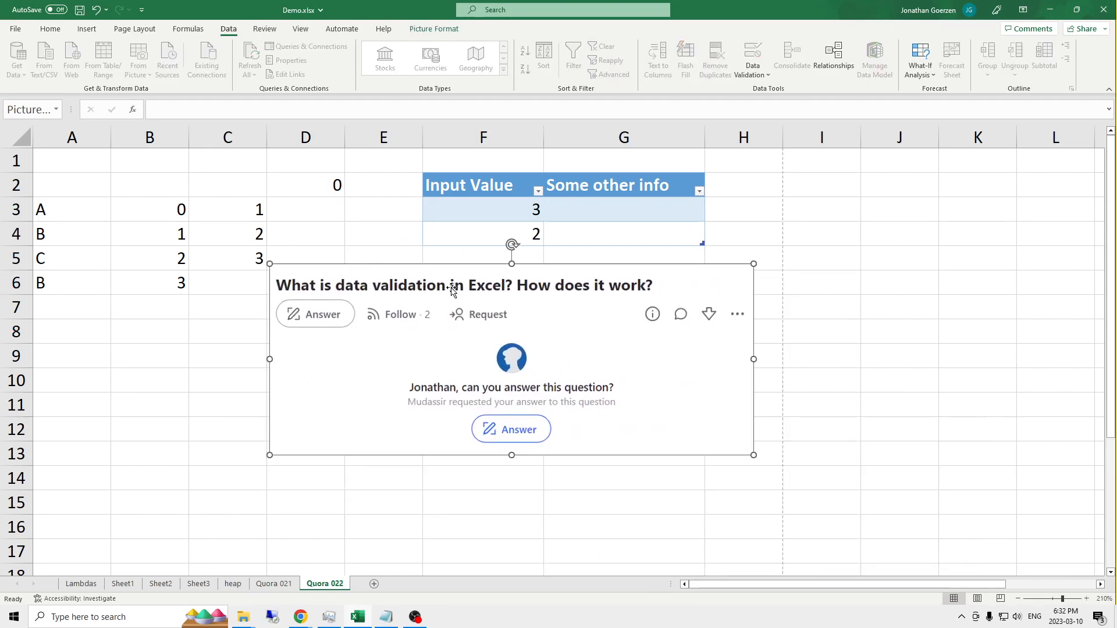